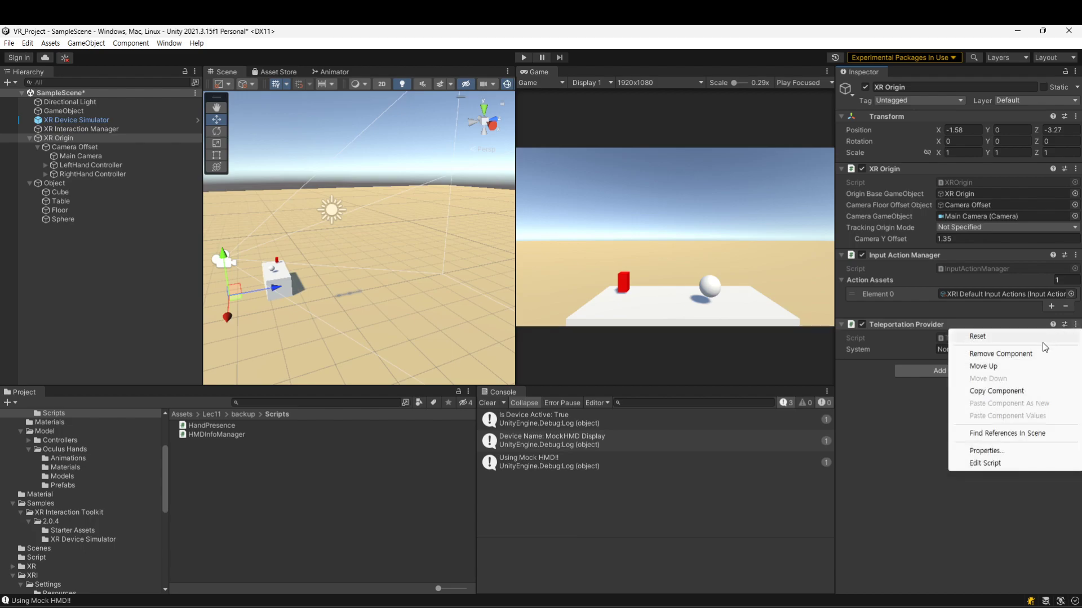
Remove the Teleportation Provider component from the XR Origin object
left_click(1026, 357)
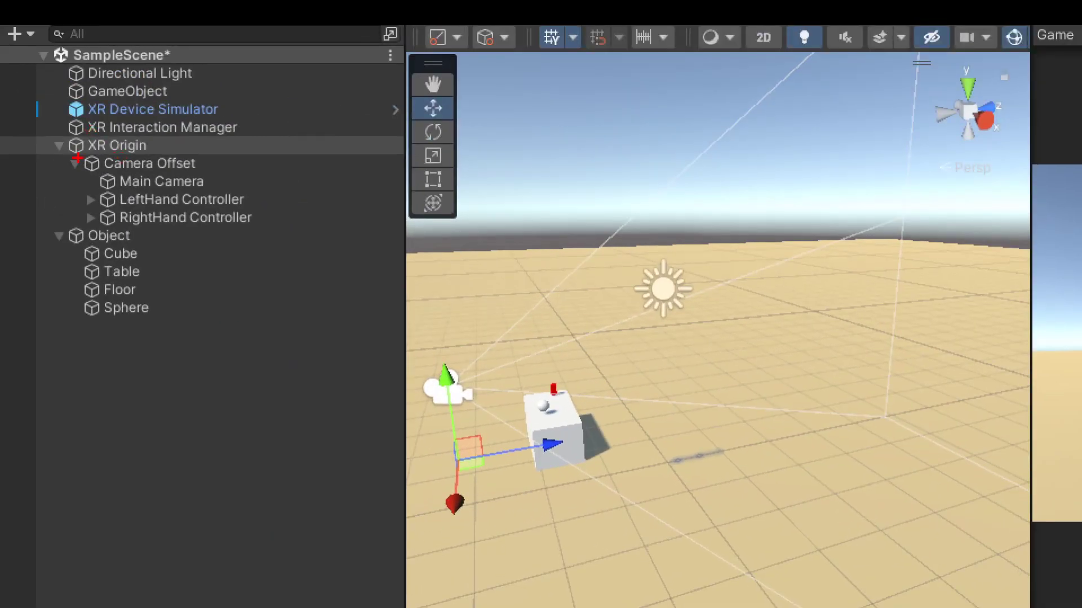
left_click_drag(77, 158, 151, 154)
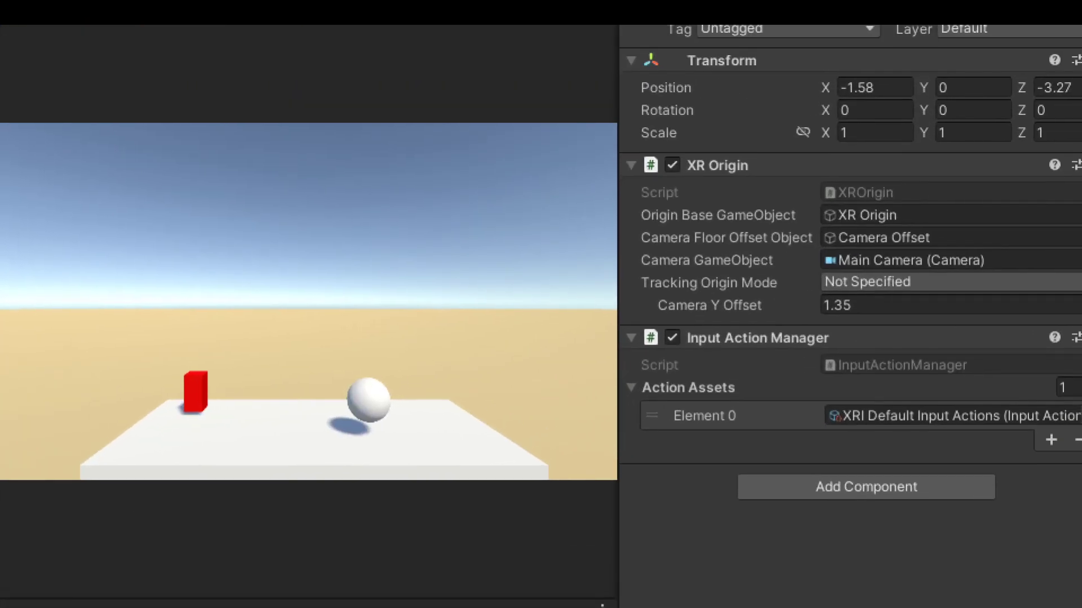
left_click_drag(635, 278, 648, 319)
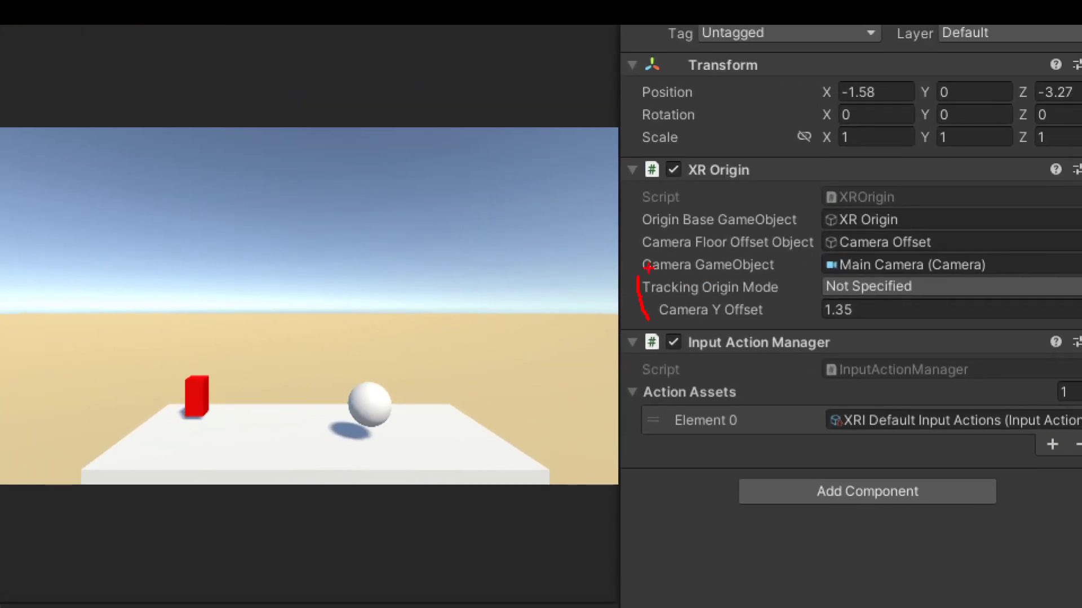
mouse_move(691, 180)
left_mouse_down()
mouse_move(684, 186)
mouse_move(754, 178)
left_mouse_up()
left_click_drag(679, 357, 831, 358)
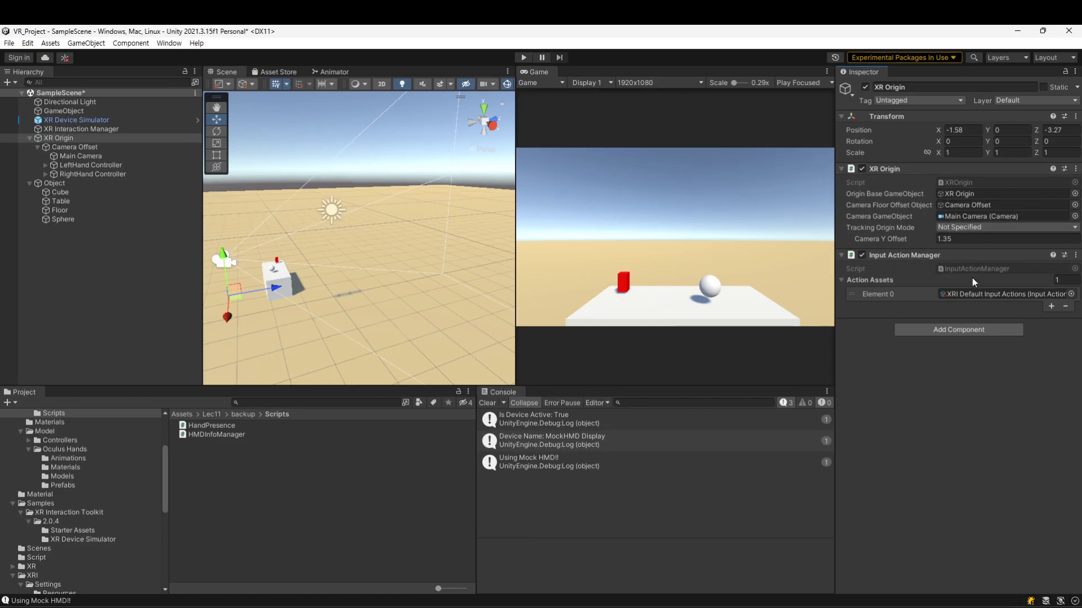
Add a Locomotion System component to the XR Origin object
left_click(880, 494)
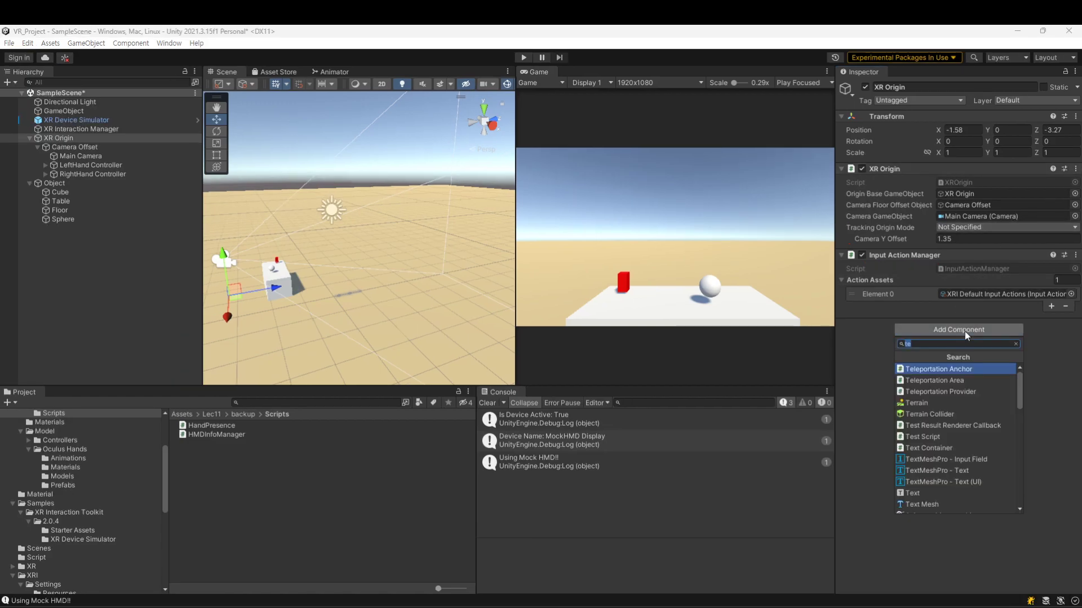
type("loco")
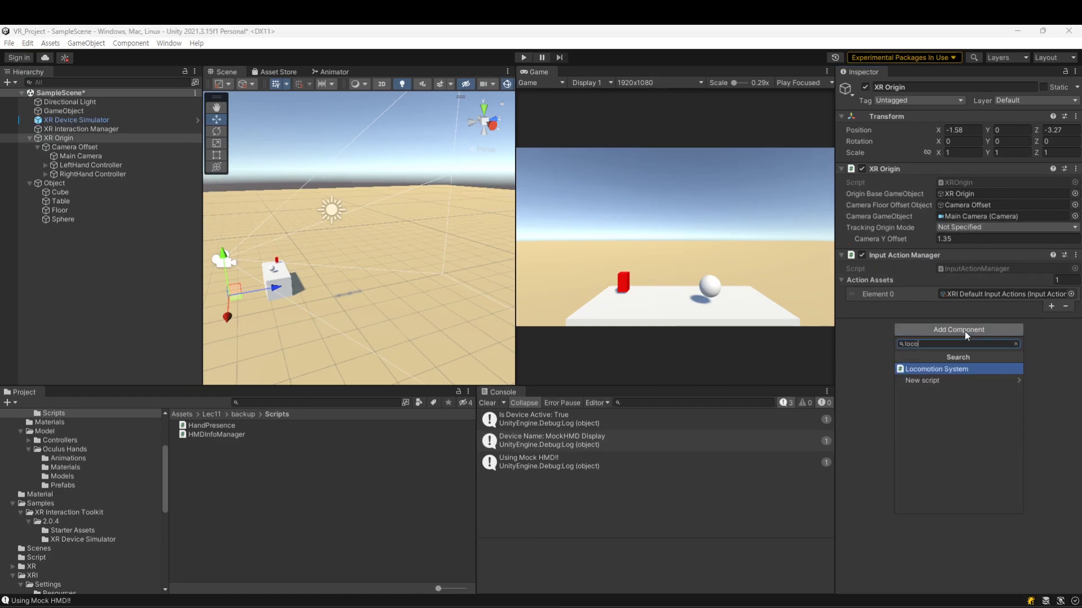
key("Return")
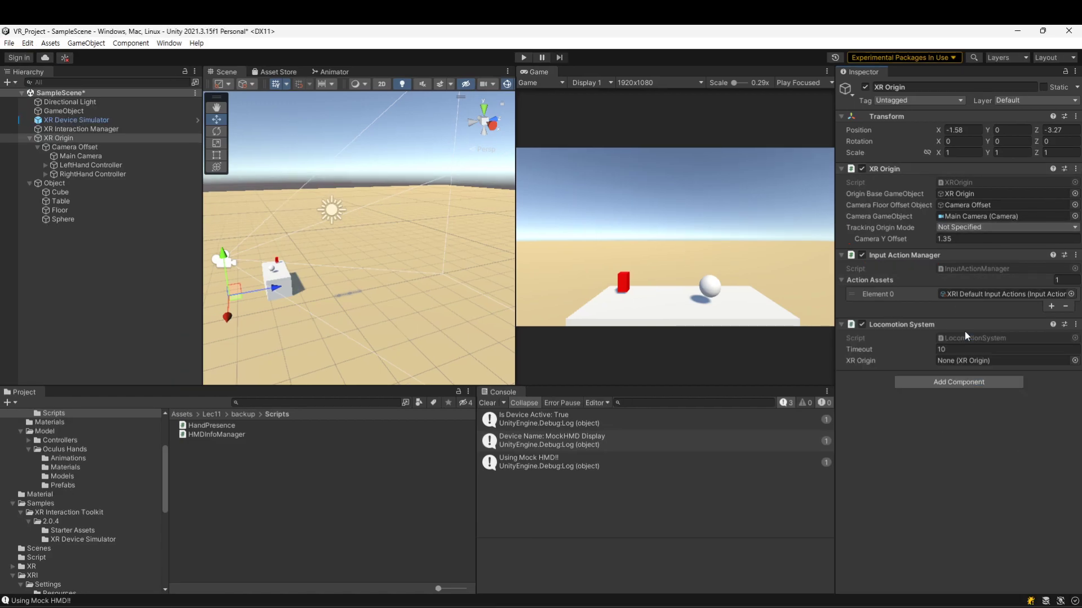
Add a Teleportation Provider component to XR Origin below the Locomotion System
left_click(951, 381)
type("tele")
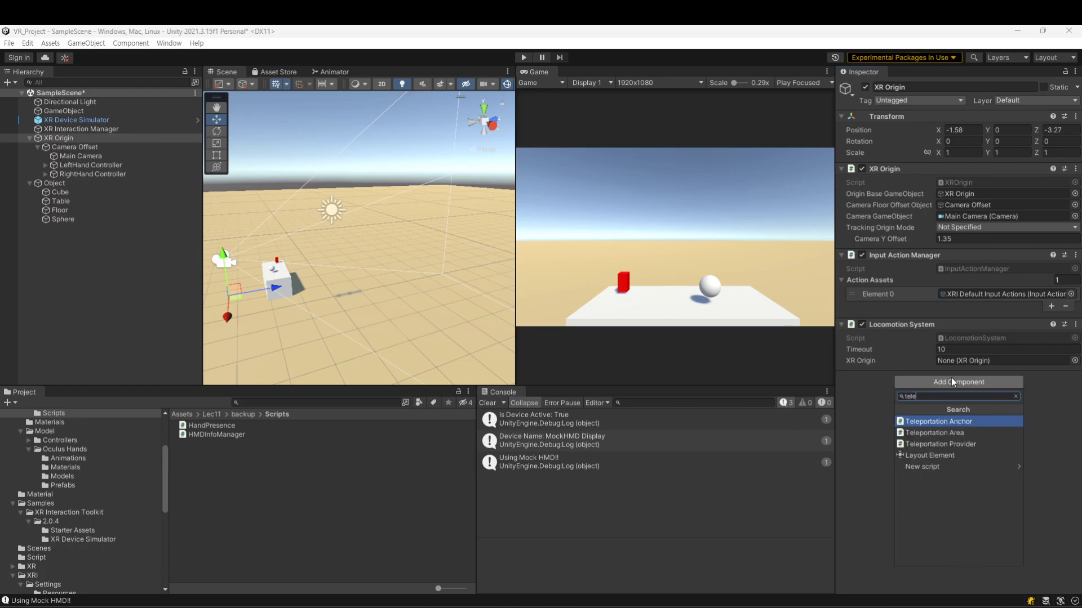
key("Down")
key("Down")
key("Return")
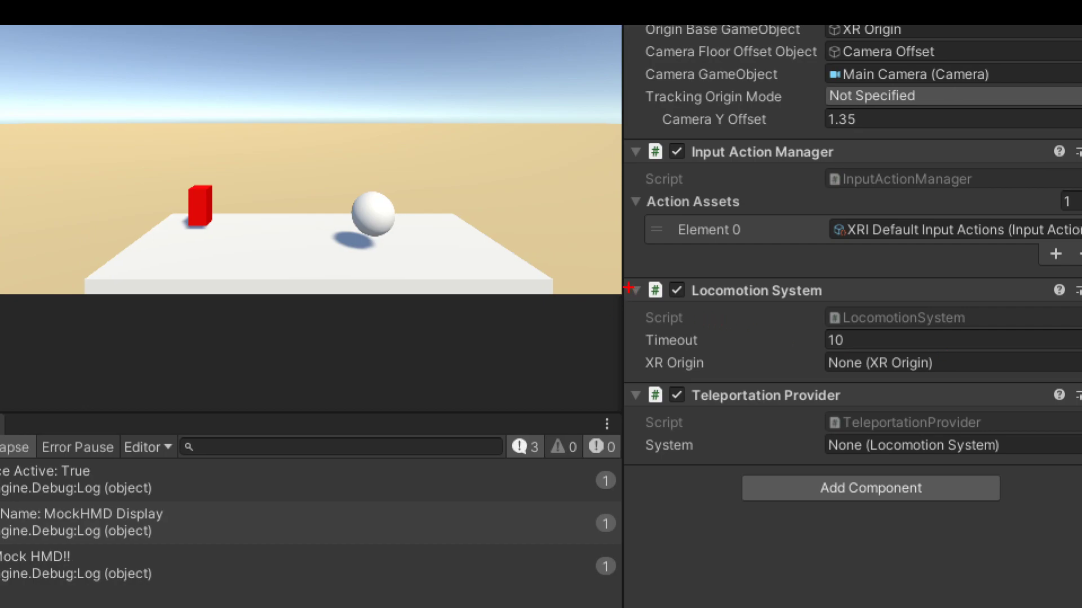
left_click_drag(728, 263, 740, 347)
mouse_move(623, 376)
left_mouse_down()
mouse_move(628, 450)
mouse_move(641, 468)
left_mouse_up()
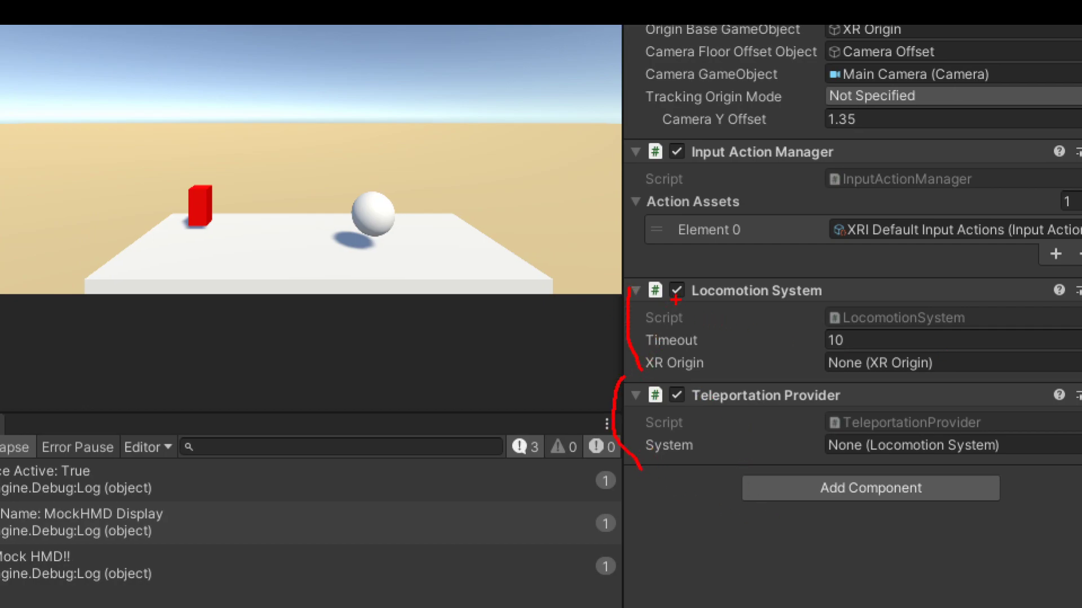
left_click_drag(684, 304, 831, 300)
left_click_drag(689, 407, 786, 412)
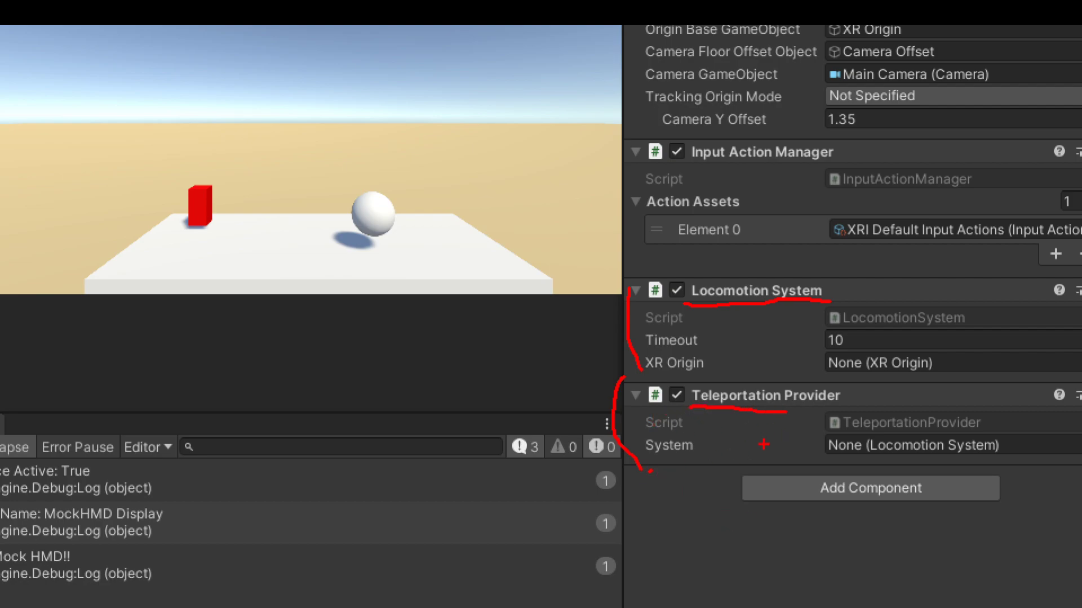
mouse_move(432, 384)
left_mouse_down()
mouse_move(585, 451)
mouse_move(432, 372)
mouse_move(416, 377)
left_mouse_up()
mouse_move(248, 387)
left_mouse_down()
mouse_move(379, 452)
mouse_move(270, 380)
left_mouse_up()
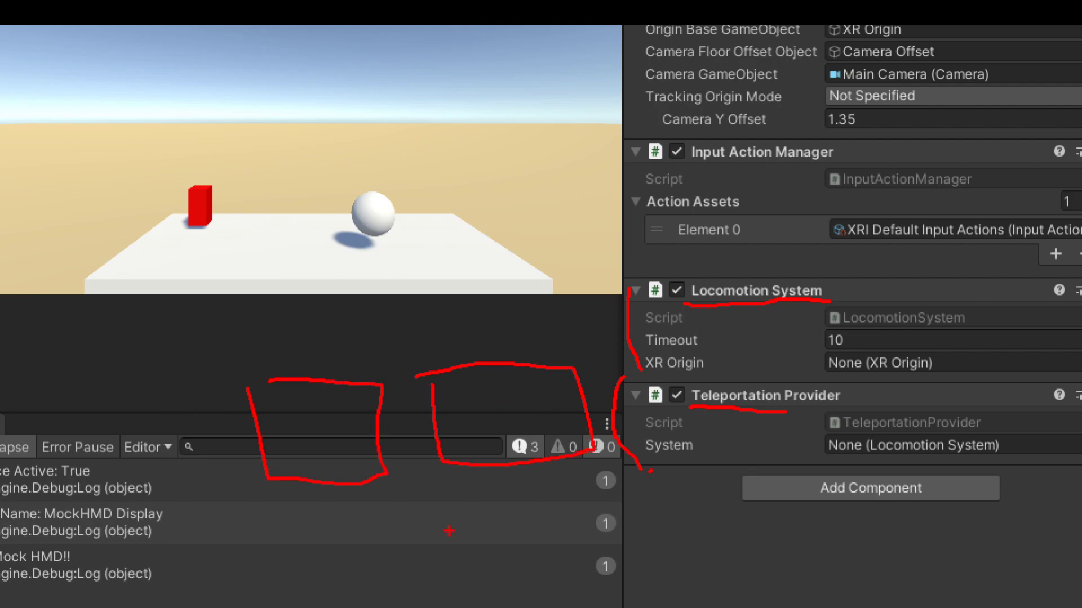
mouse_move(626, 382)
left_mouse_down()
mouse_move(628, 442)
mouse_move(860, 477)
mouse_move(835, 379)
mouse_move(622, 371)
left_mouse_up()
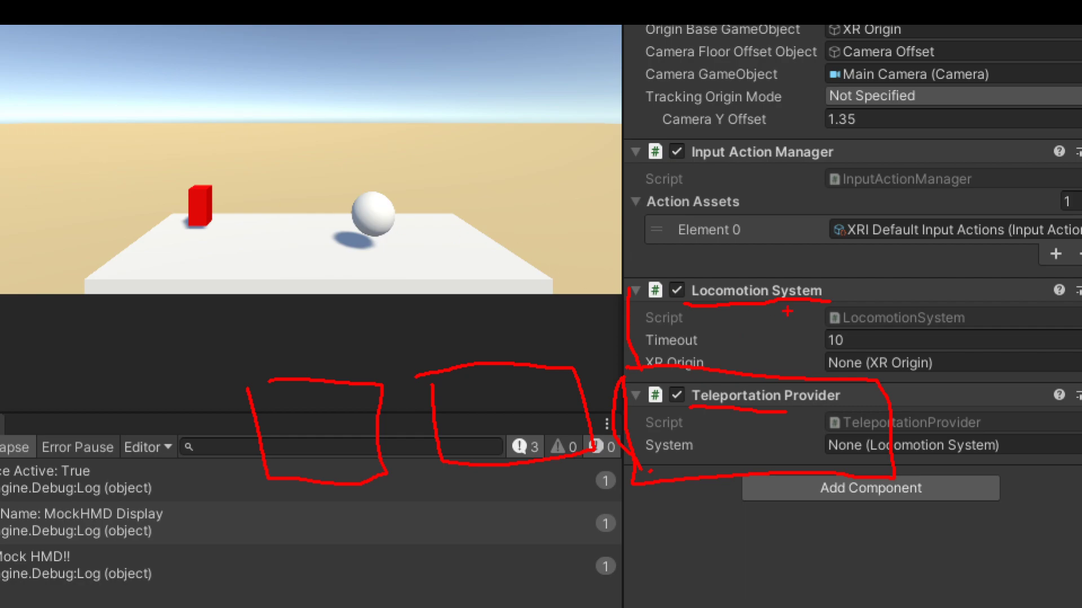
mouse_move(635, 272)
left_mouse_down()
mouse_move(619, 372)
mouse_move(637, 285)
mouse_move(629, 352)
mouse_move(611, 318)
mouse_move(654, 398)
mouse_move(637, 300)
mouse_move(619, 378)
left_mouse_up()
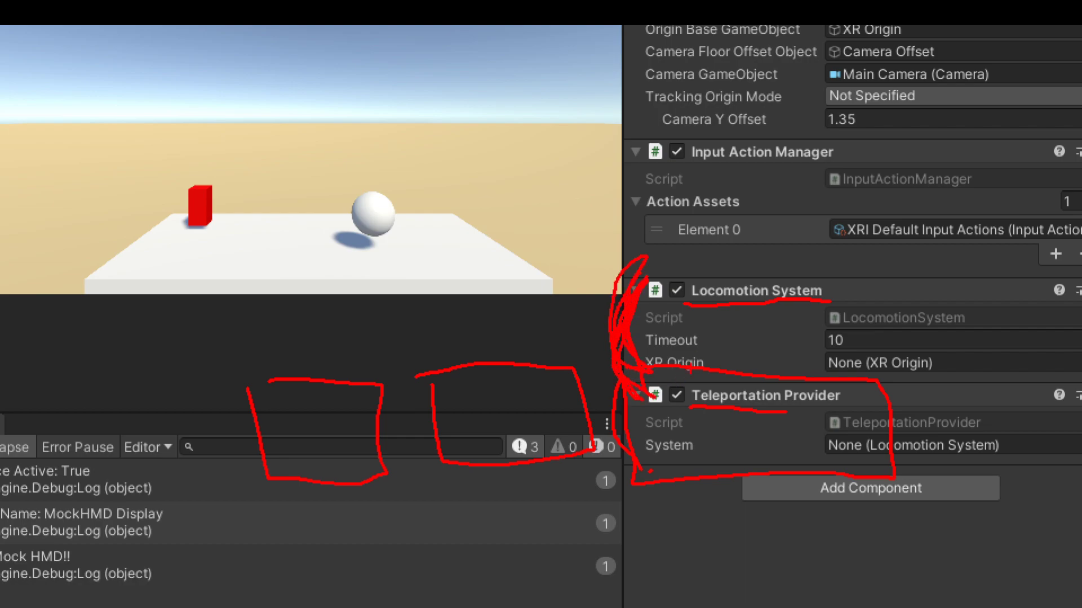
mouse_move(734, 303)
left_mouse_down()
mouse_move(833, 301)
mouse_move(731, 306)
left_mouse_up()
mouse_move(683, 268)
left_mouse_down()
mouse_move(690, 315)
mouse_move(828, 316)
mouse_move(831, 267)
mouse_move(681, 270)
left_mouse_up()
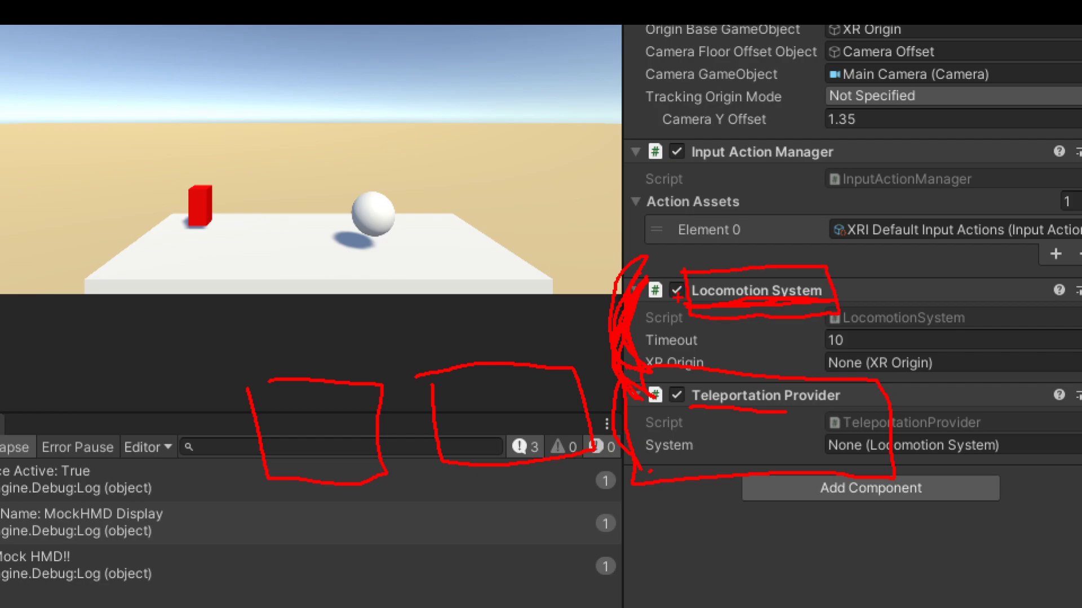
left_click_drag(322, 331, 324, 363)
left_click_drag(462, 314, 512, 341)
mouse_move(751, 332)
left_mouse_down()
mouse_move(769, 351)
mouse_move(757, 370)
left_mouse_up()
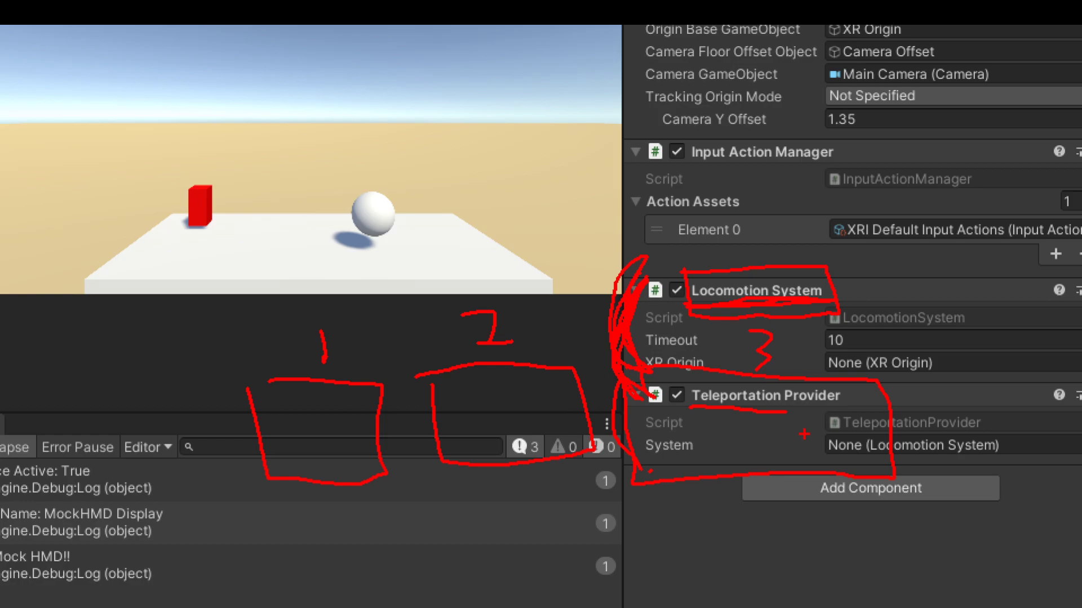
mouse_move(808, 412)
left_mouse_down()
mouse_move(774, 389)
mouse_move(842, 388)
mouse_move(788, 424)
left_mouse_up()
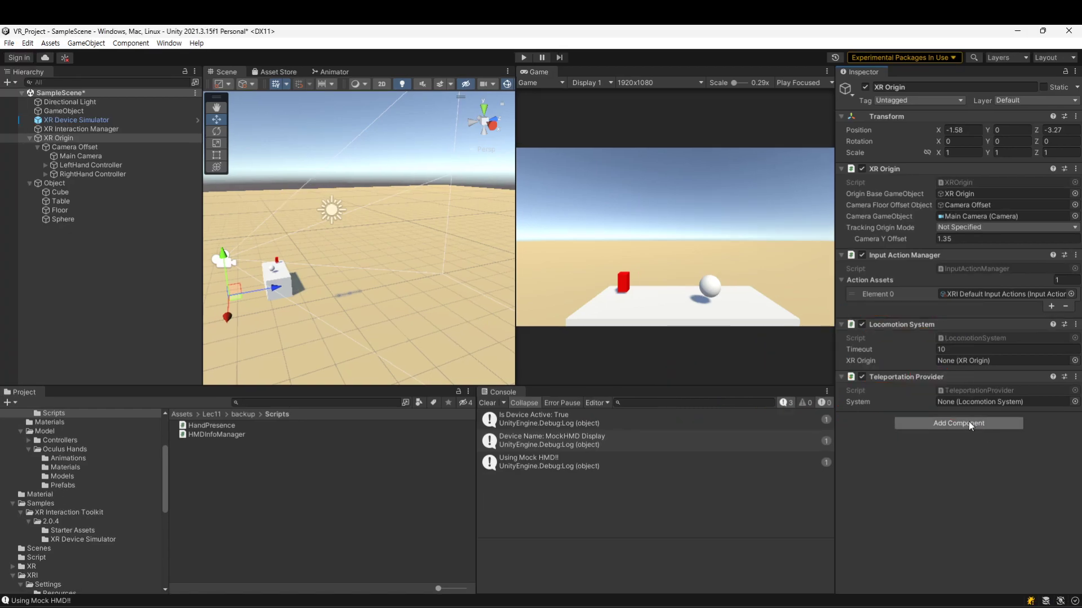
Search the components available for XR Origin for "provider" and examine the move, turn and teleportation options without adding any
left_click(890, 485)
type("provider")
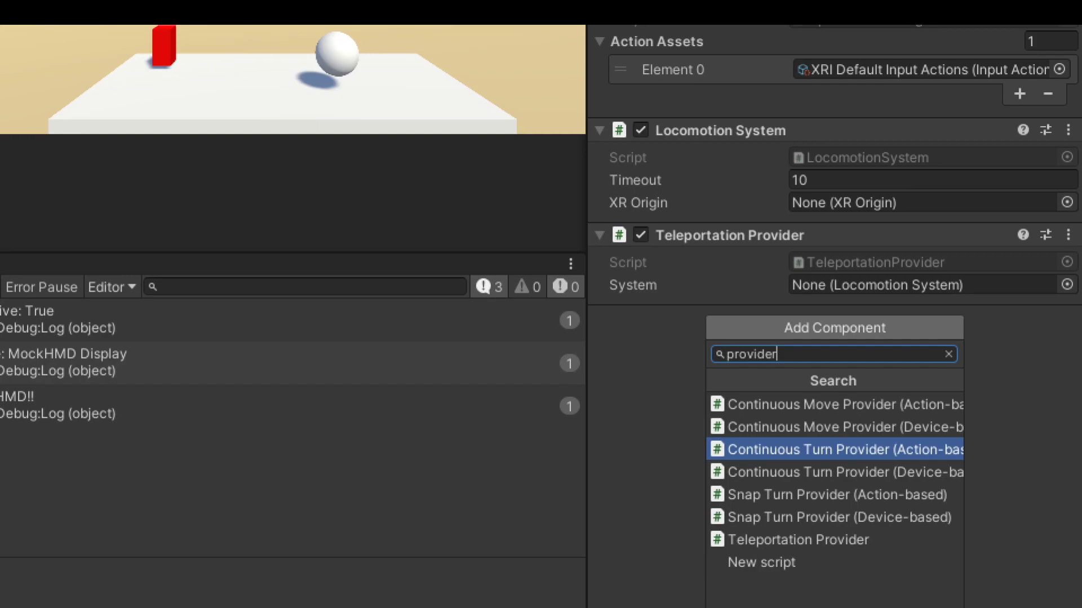
left_click_drag(747, 408, 828, 407)
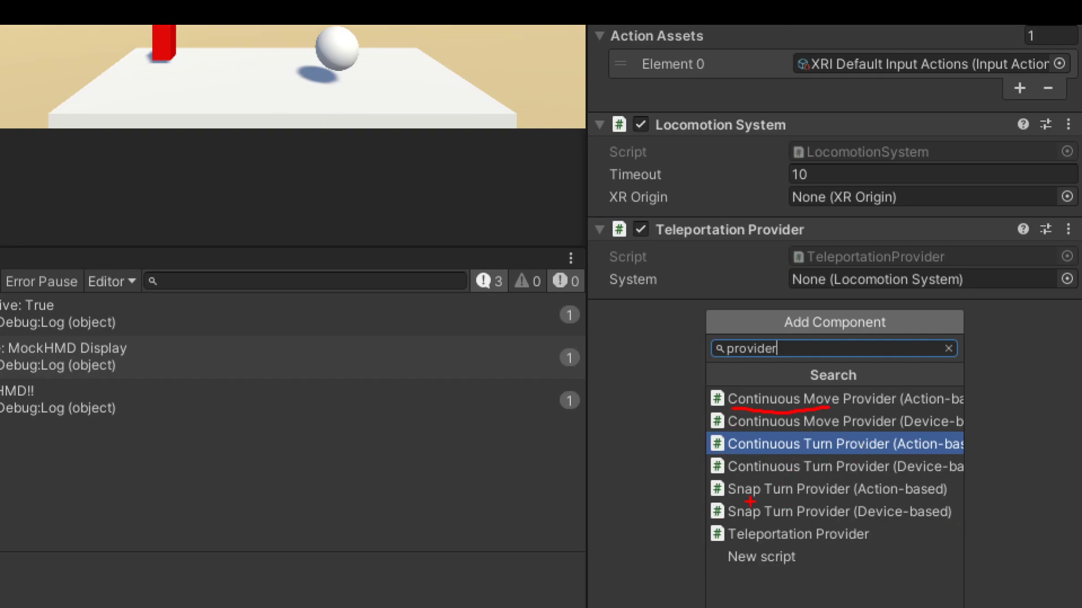
left_click_drag(727, 502, 794, 501)
left_click_drag(728, 551, 804, 553)
left_click_drag(658, 398, 698, 394)
mouse_move(691, 385)
left_mouse_down()
mouse_move(702, 394)
mouse_move(686, 406)
left_mouse_up()
left_click_drag(658, 491, 704, 489)
mouse_move(694, 476)
left_mouse_down()
mouse_move(706, 488)
mouse_move(683, 509)
left_mouse_up()
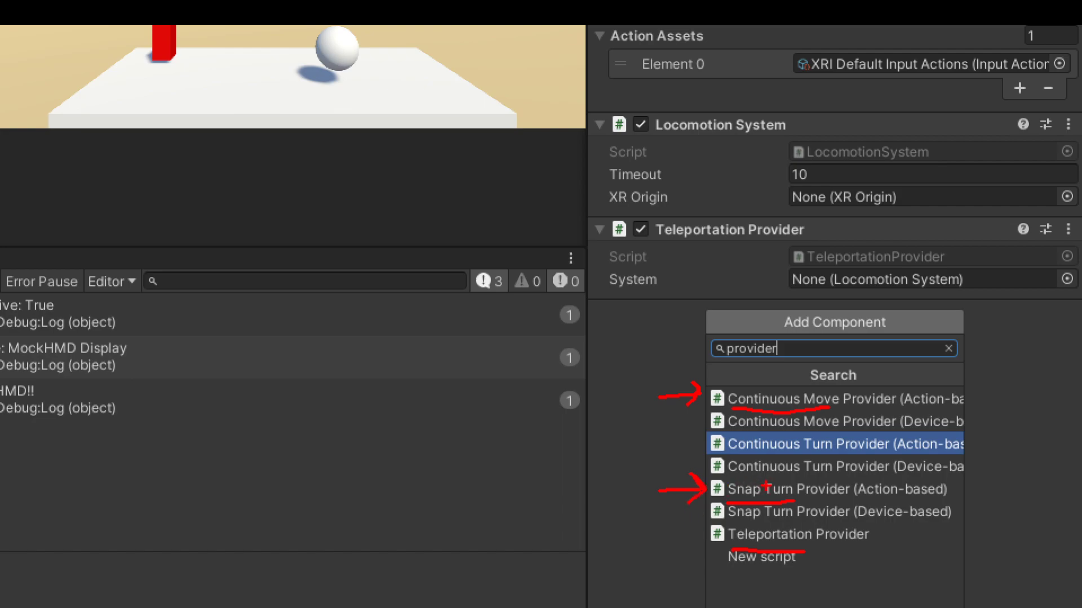
left_click_drag(654, 541, 705, 534)
left_click_drag(705, 533, 687, 551)
key("Escape")
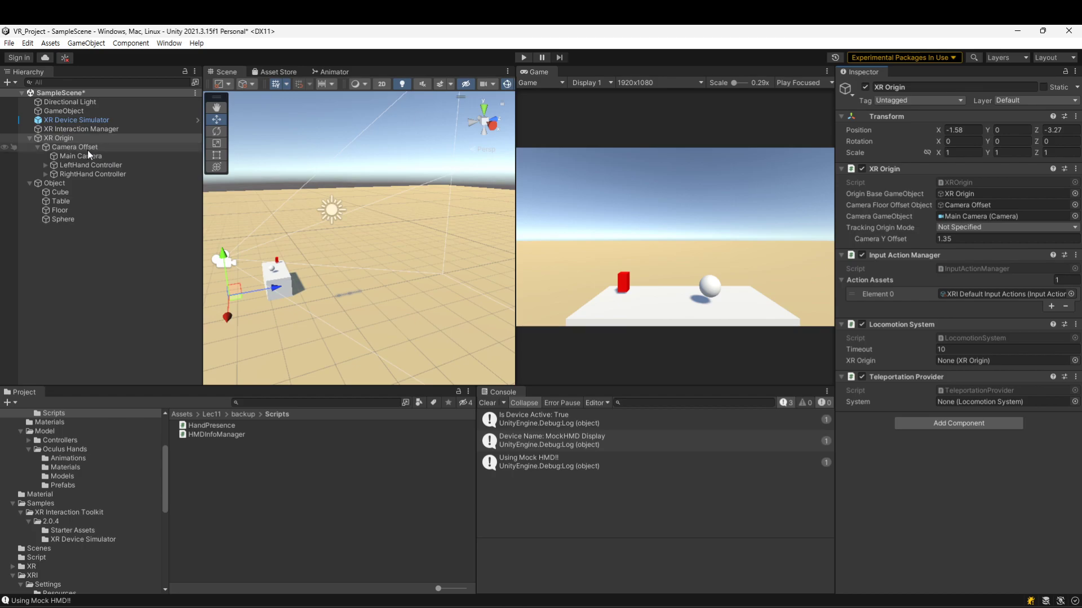
Create an action-based XR Ray Interactor as a child of Camera Offset
right_click(86, 148)
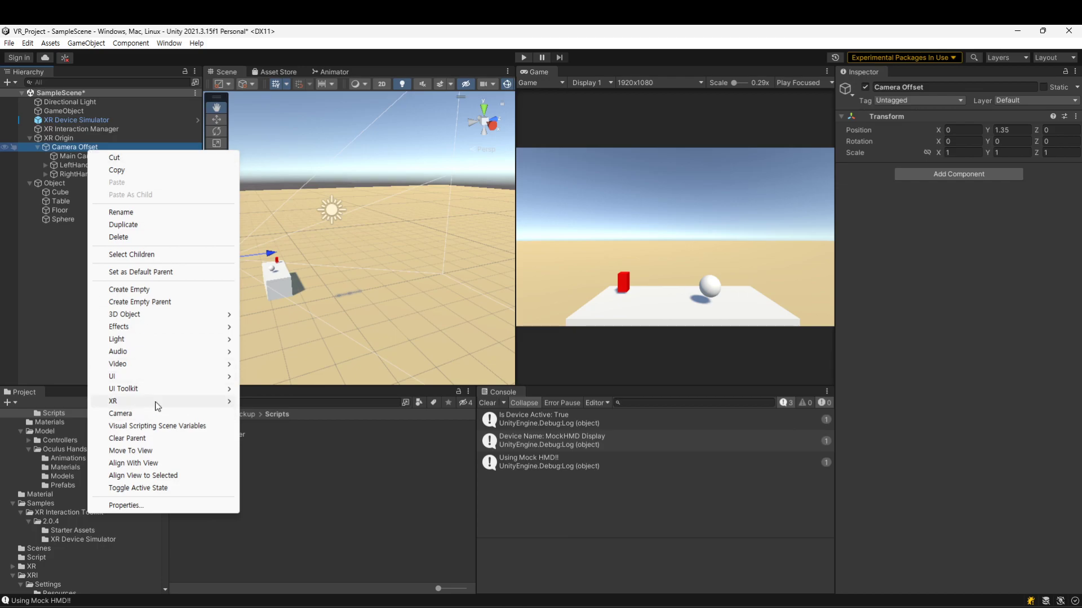
mouse_move(157, 406)
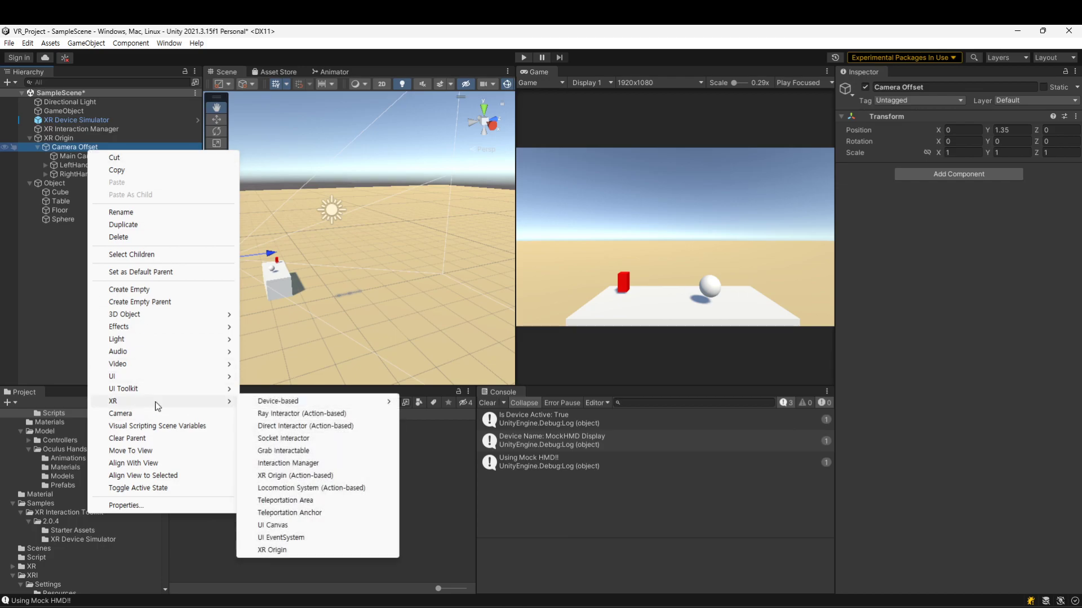
left_click(334, 417)
left_click(141, 307)
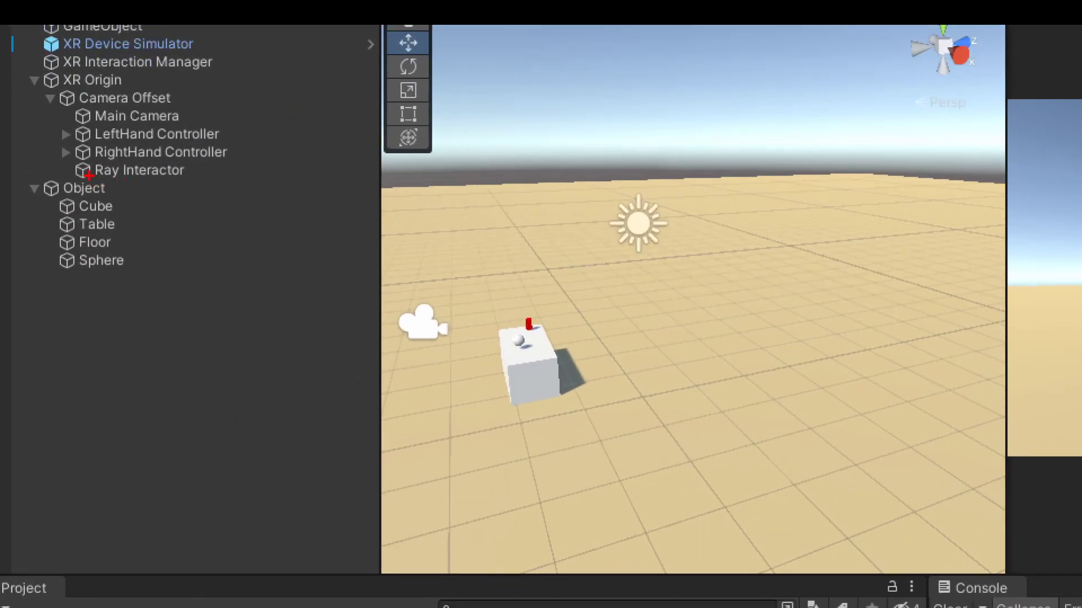
Examine the components on the Ray Interactor, LeftHand Controller and RightHand Controller objects
left_click_drag(88, 176, 185, 180)
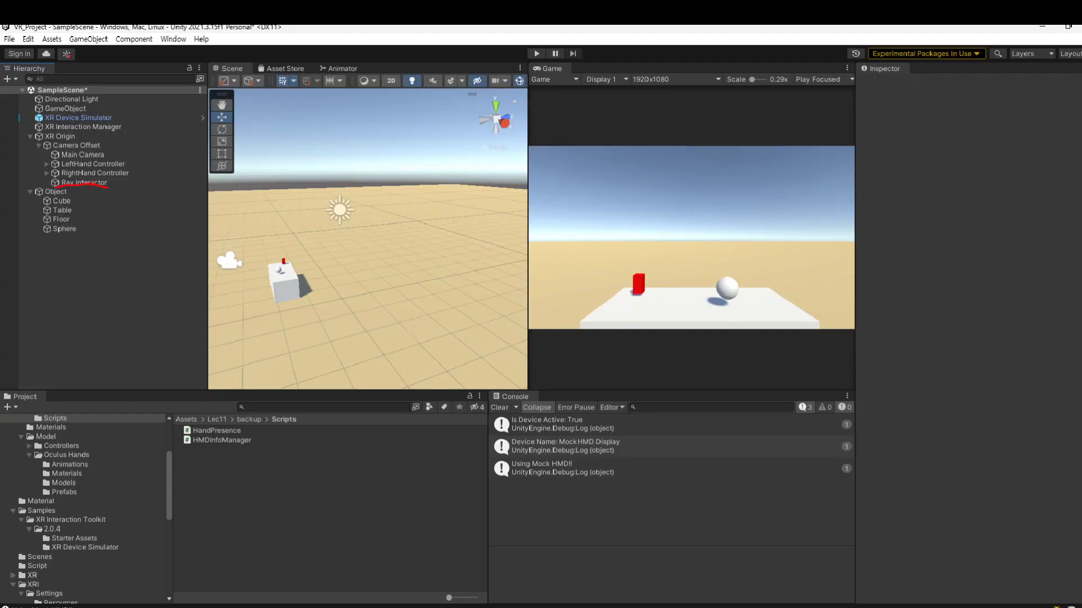
left_click(140, 170)
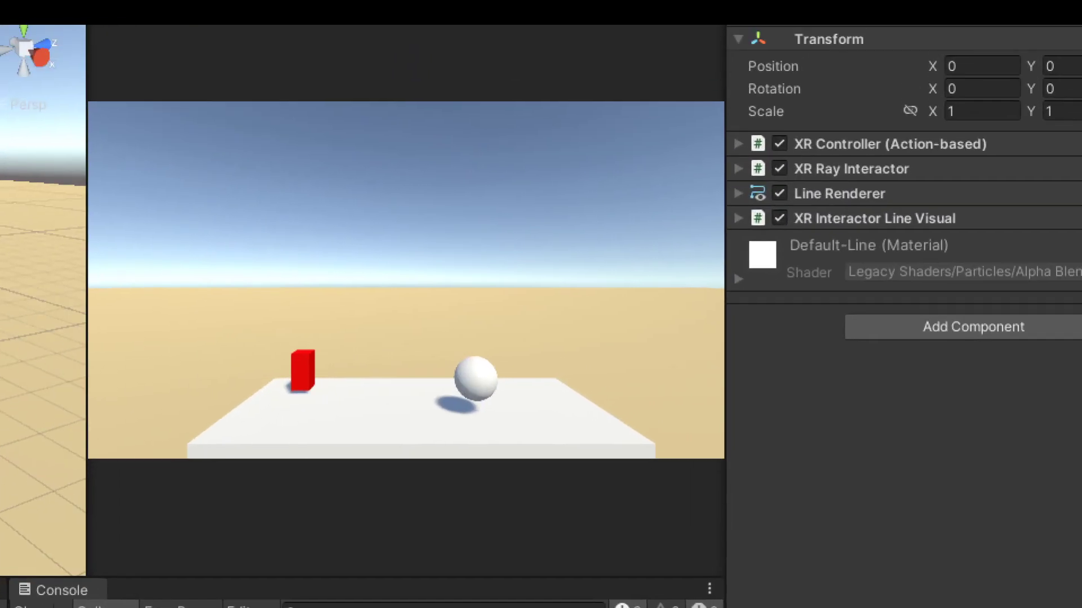
mouse_move(686, 143)
left_mouse_down()
mouse_move(726, 141)
mouse_move(708, 155)
mouse_move(727, 166)
mouse_move(714, 196)
mouse_move(732, 232)
mouse_move(720, 248)
left_mouse_up()
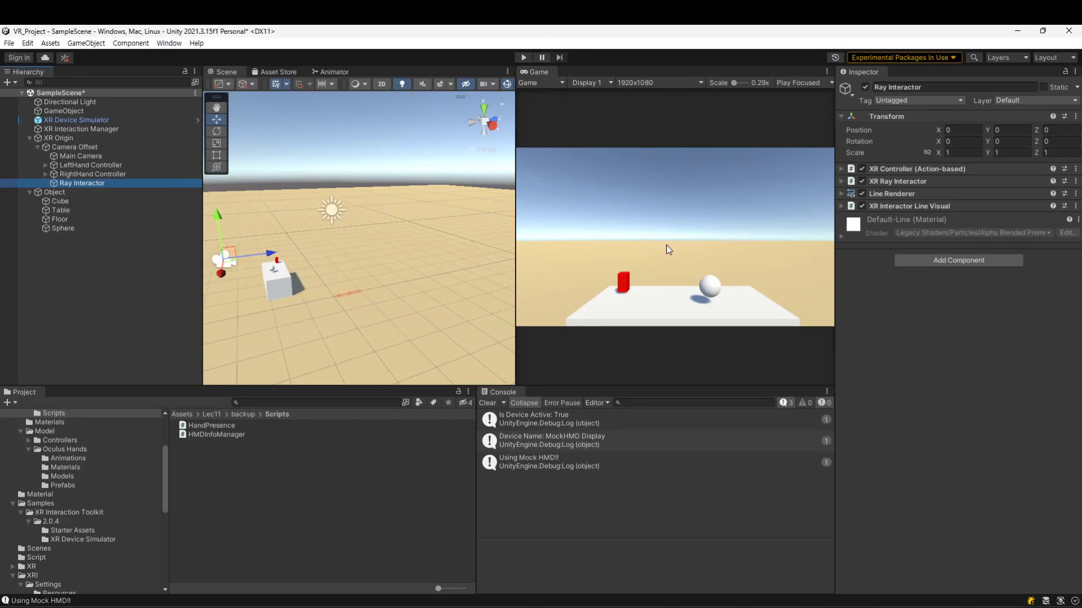
left_click(113, 164)
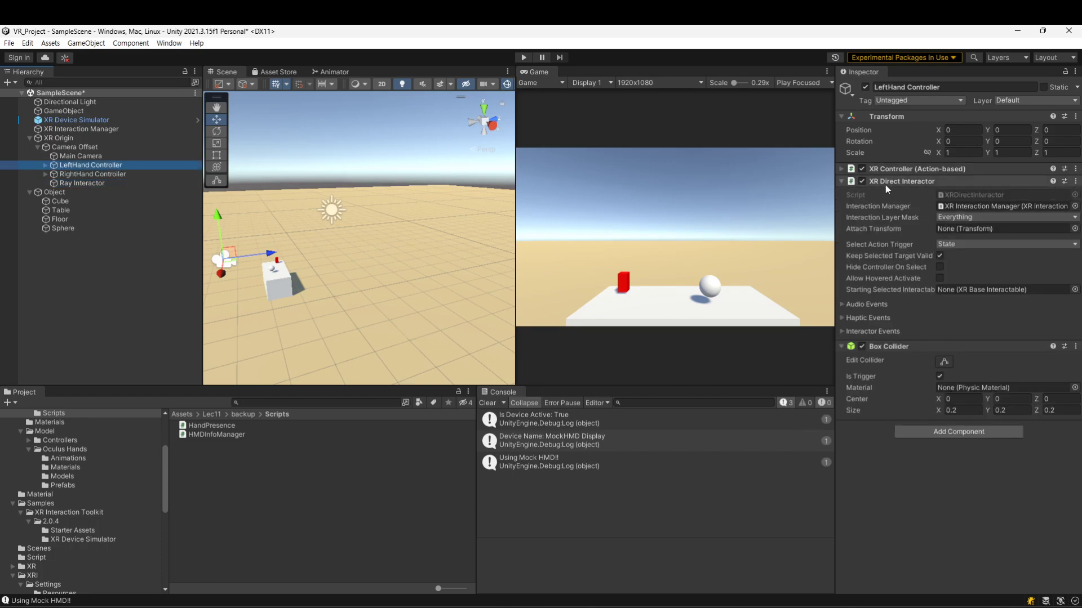
left_click(109, 174)
key("ctrl+1")
left_click(752, 173)
left_click_drag(754, 131, 784, 122)
left_click_drag(751, 278, 777, 290)
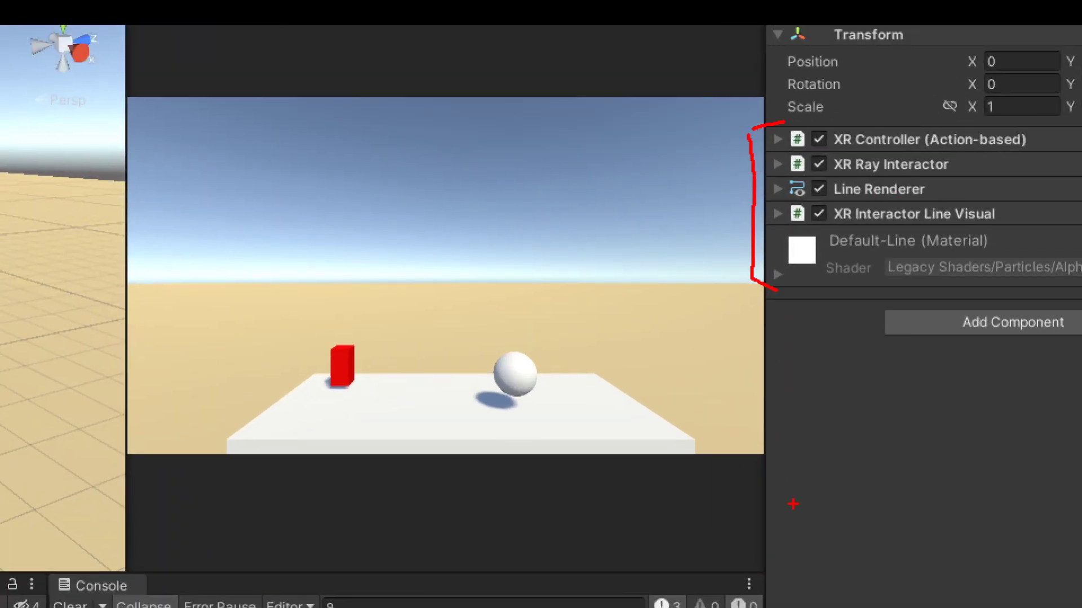
mouse_move(622, 424)
left_mouse_down()
mouse_move(646, 472)
mouse_move(643, 420)
mouse_move(683, 484)
mouse_move(669, 483)
mouse_move(595, 247)
mouse_move(562, 398)
mouse_move(673, 533)
mouse_move(701, 276)
mouse_move(577, 219)
left_mouse_up()
mouse_move(426, 231)
left_mouse_down()
mouse_move(412, 347)
mouse_move(510, 518)
mouse_move(463, 211)
mouse_move(426, 208)
left_mouse_up()
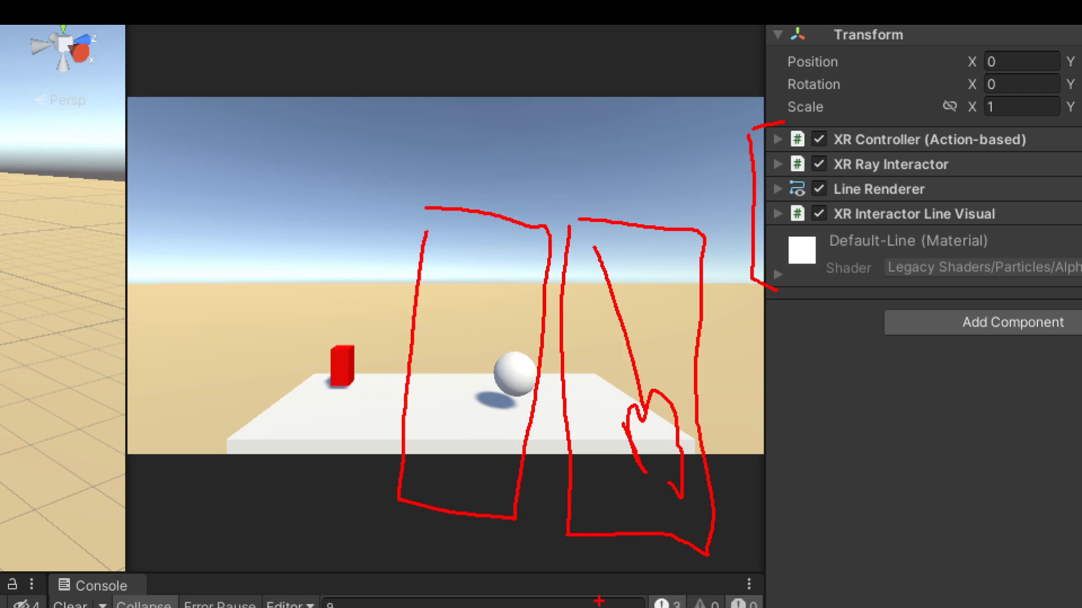
mouse_move(614, 216)
left_mouse_down()
mouse_move(508, 221)
mouse_move(542, 212)
left_mouse_up()
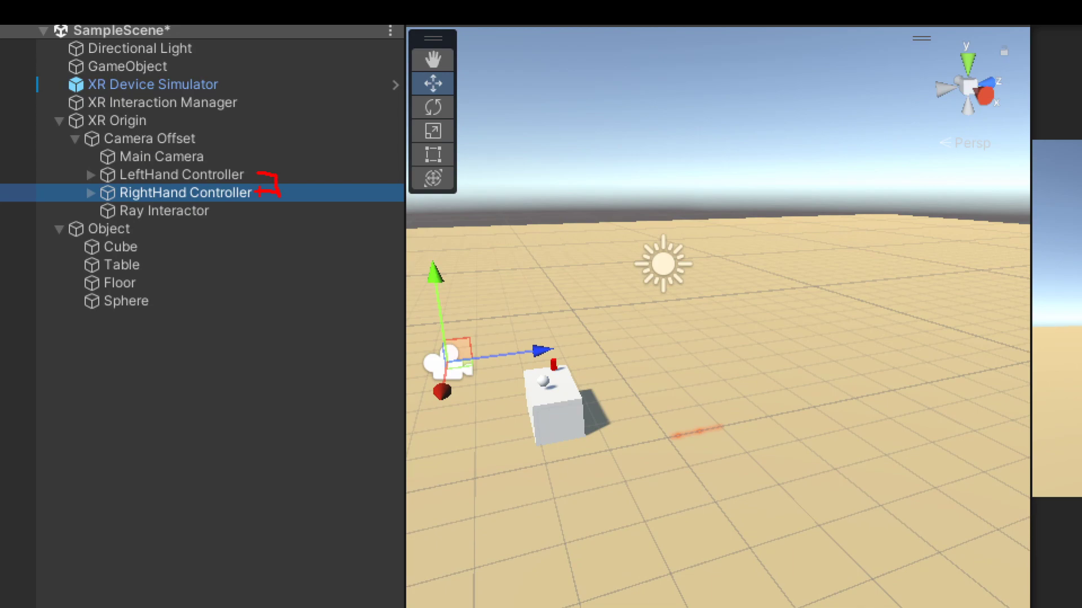
left_click_drag(318, 151, 283, 192)
left_click_drag(275, 164, 317, 199)
left_click_drag(119, 195, 251, 193)
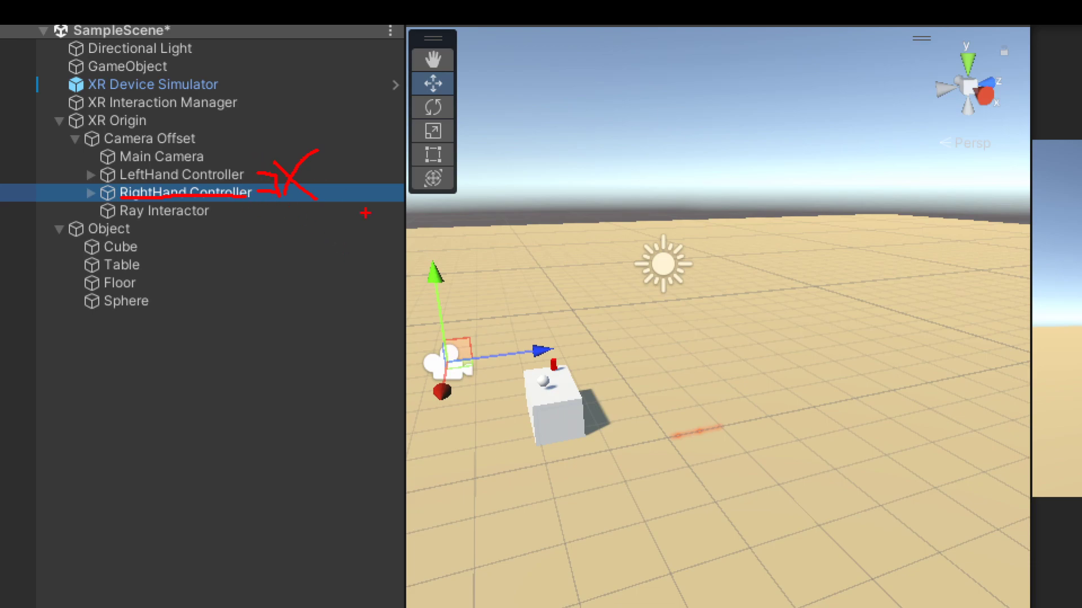
left_click_drag(533, 363, 545, 381)
mouse_move(545, 381)
left_mouse_down()
mouse_move(556, 359)
mouse_move(592, 336)
left_mouse_up()
mouse_move(445, 362)
left_mouse_down()
mouse_move(530, 374)
mouse_move(521, 384)
left_mouse_up()
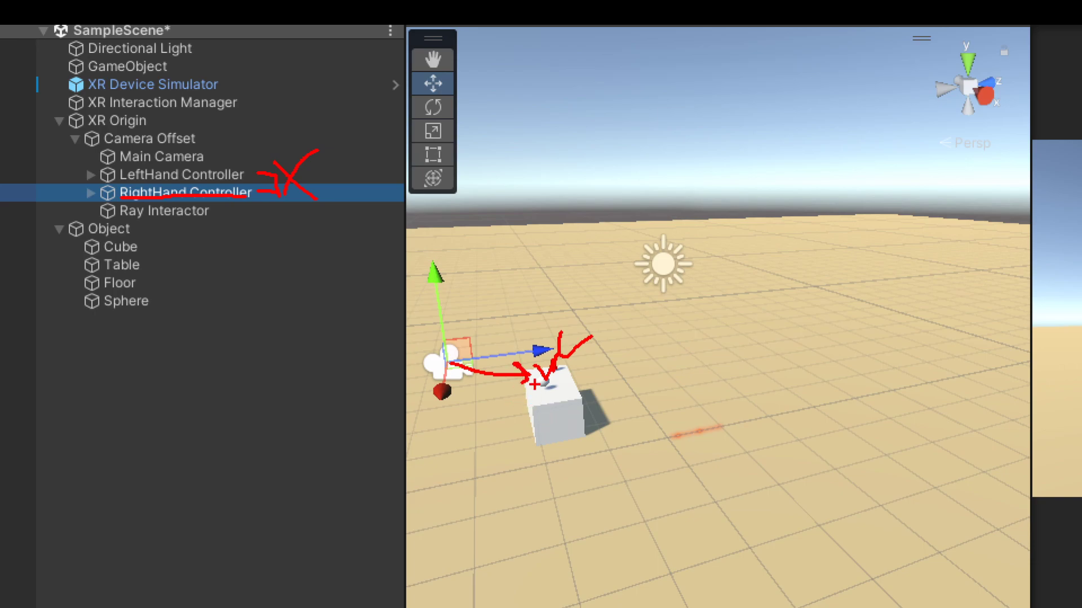
mouse_move(276, 247)
left_mouse_down()
mouse_move(217, 221)
mouse_move(246, 214)
left_mouse_up()
key("Escape")
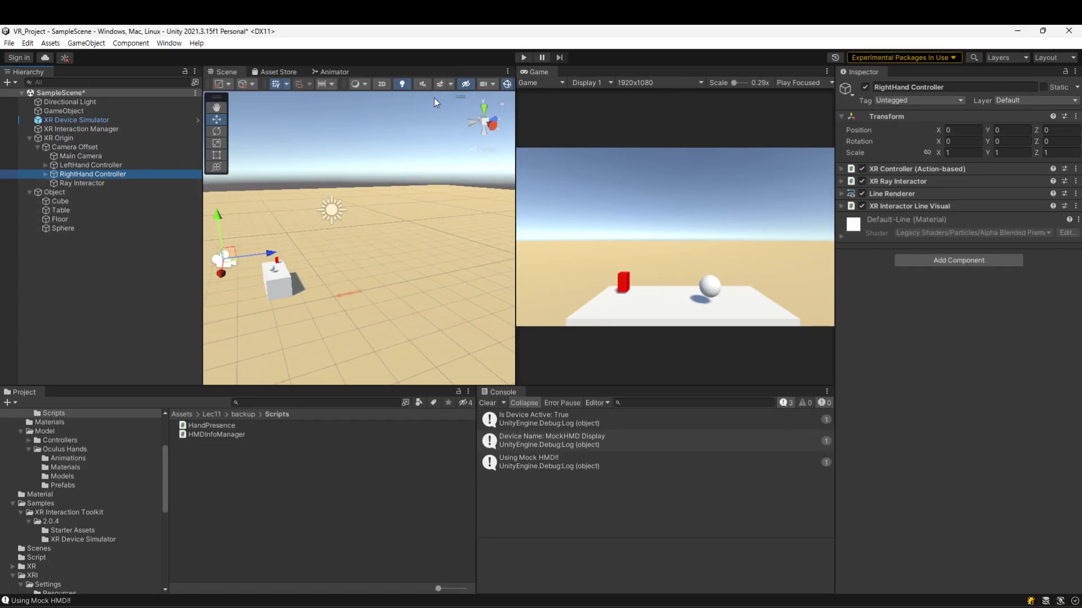
Add a 3D Cube as a child of the Ray Interactor object
left_click(107, 183)
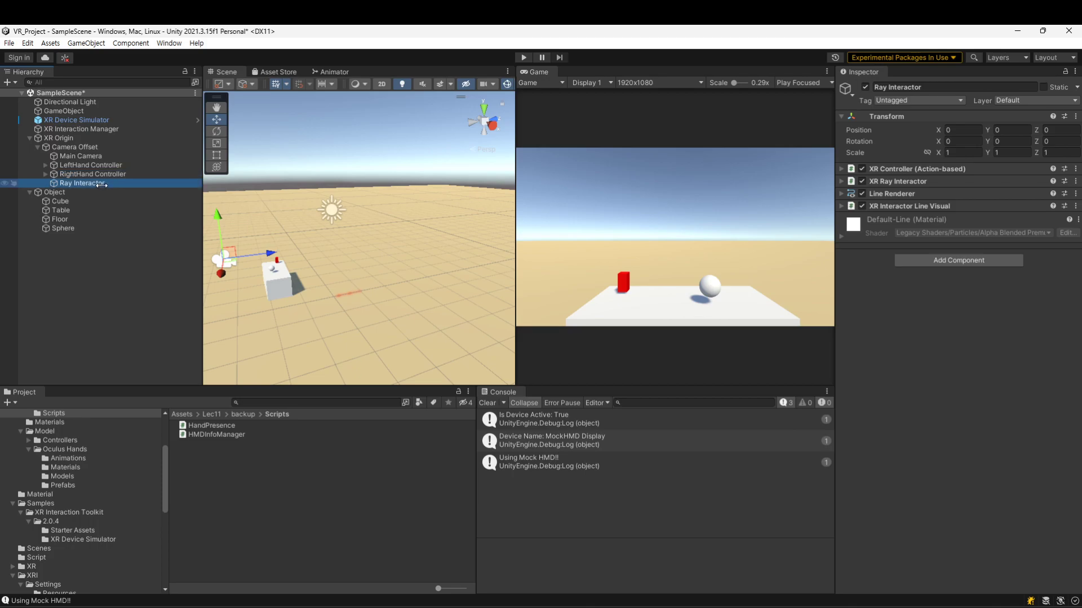
right_click(100, 184)
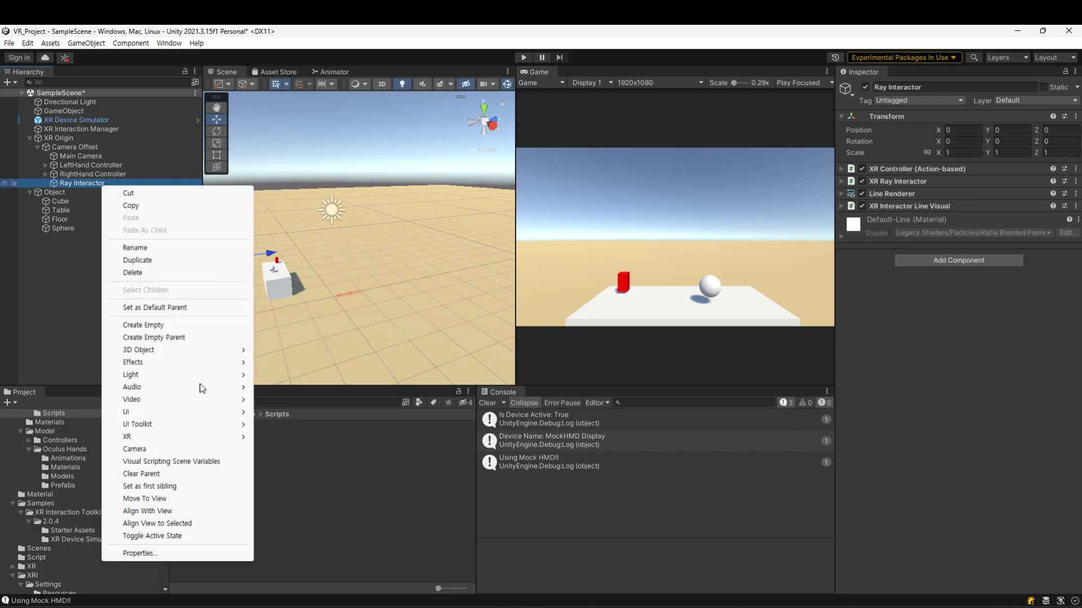
mouse_move(174, 354)
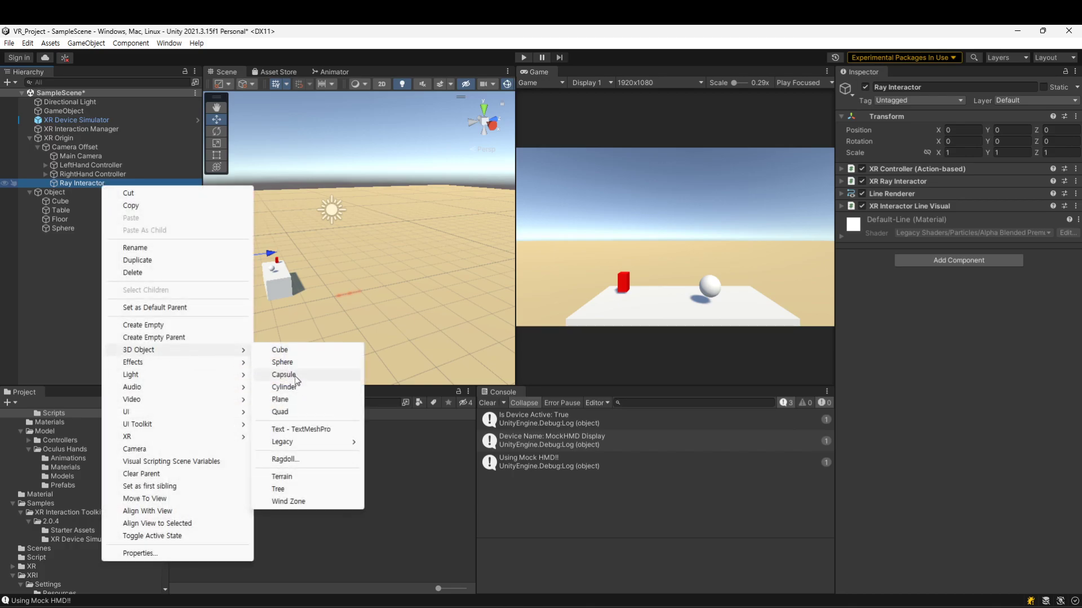
left_click(280, 350)
Set the scale of the cube under Ray Interactor to 0.1 on X, Y and Z
left_click(968, 151)
type(".5")
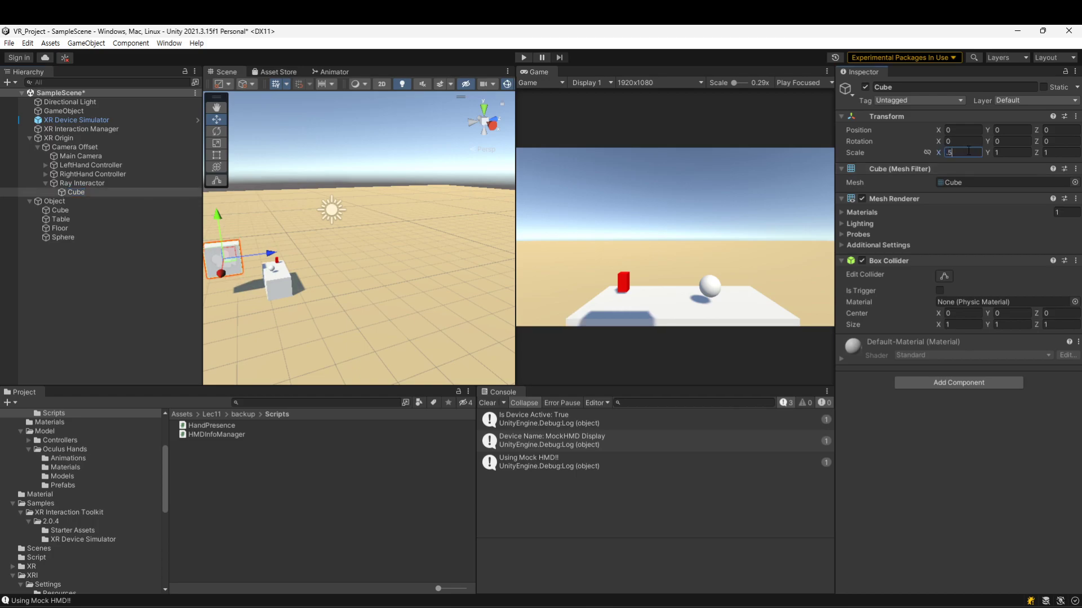
type("0.1")
key("Tab")
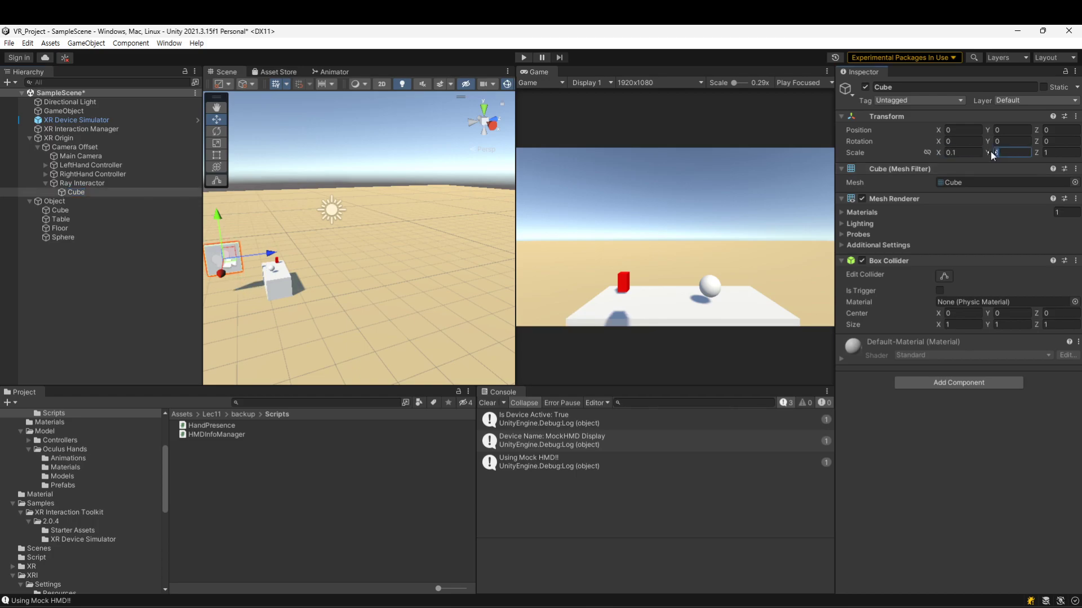
type("0.1")
key("Tab")
type(".1")
key("Return")
left_click(98, 182)
left_click(121, 191)
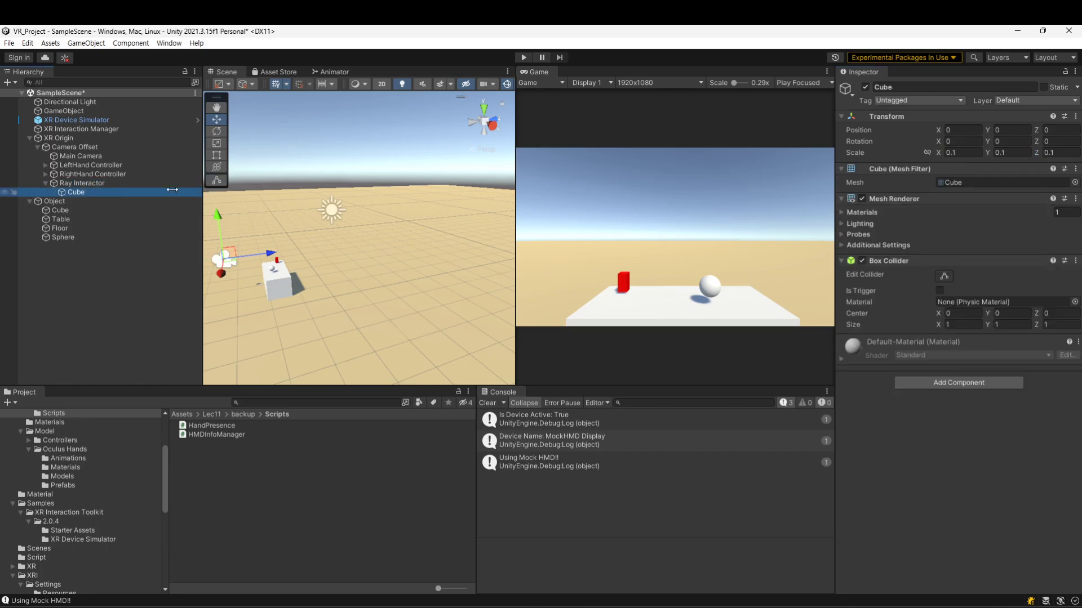
Run the scene with the game view showing the Left Eye, and move the simulated right and left controllers
middle_click_drag(269, 267, 381, 240)
scroll(381, 241, "up", 4)
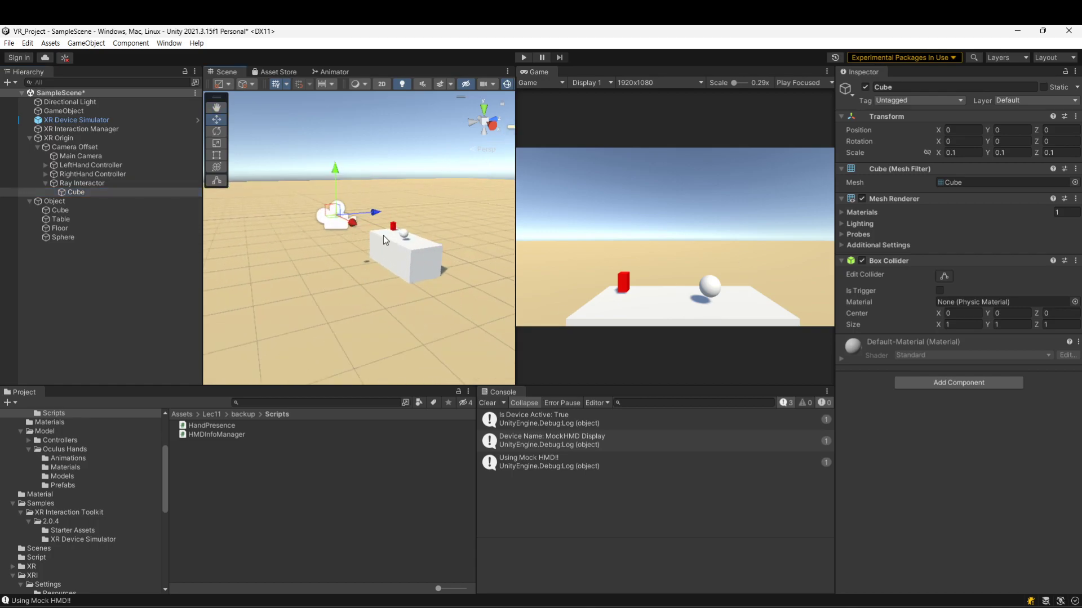
scroll(381, 239, "up", 5)
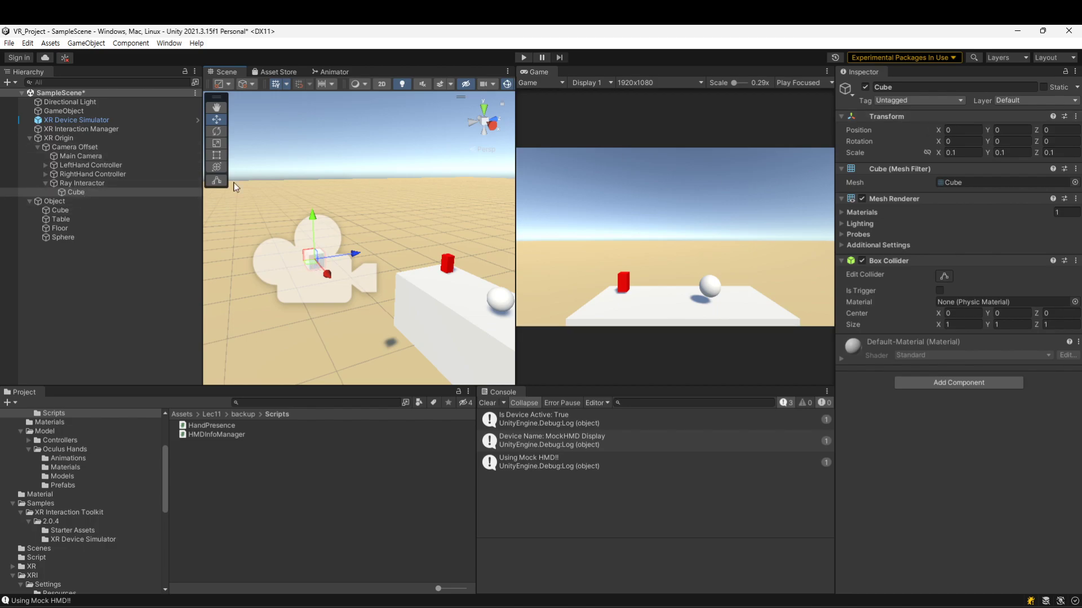
left_click(107, 182)
left_click(104, 191)
left_click(523, 57)
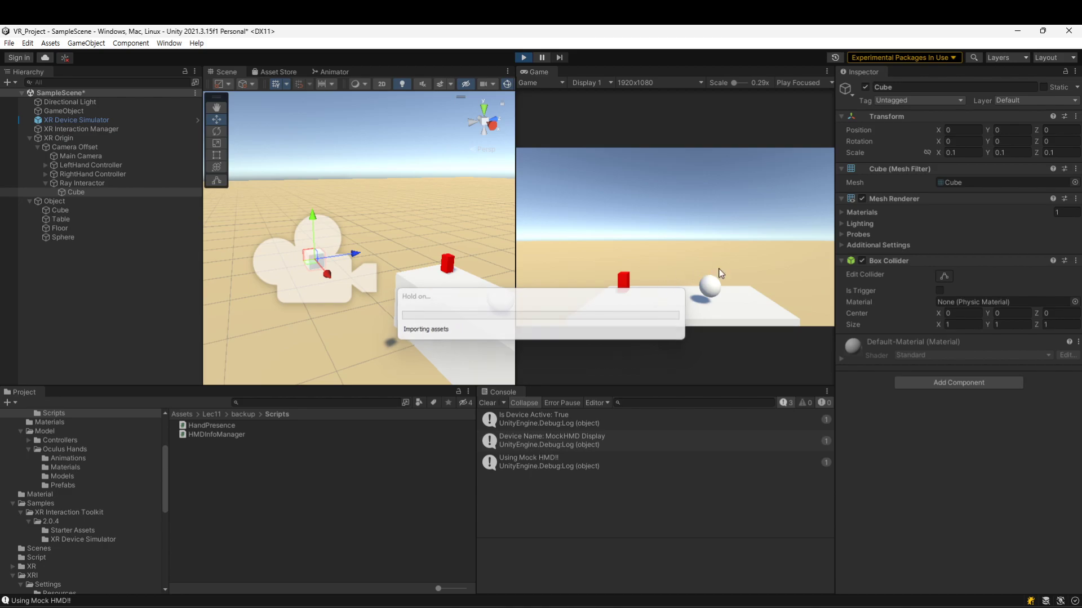
left_click(784, 83)
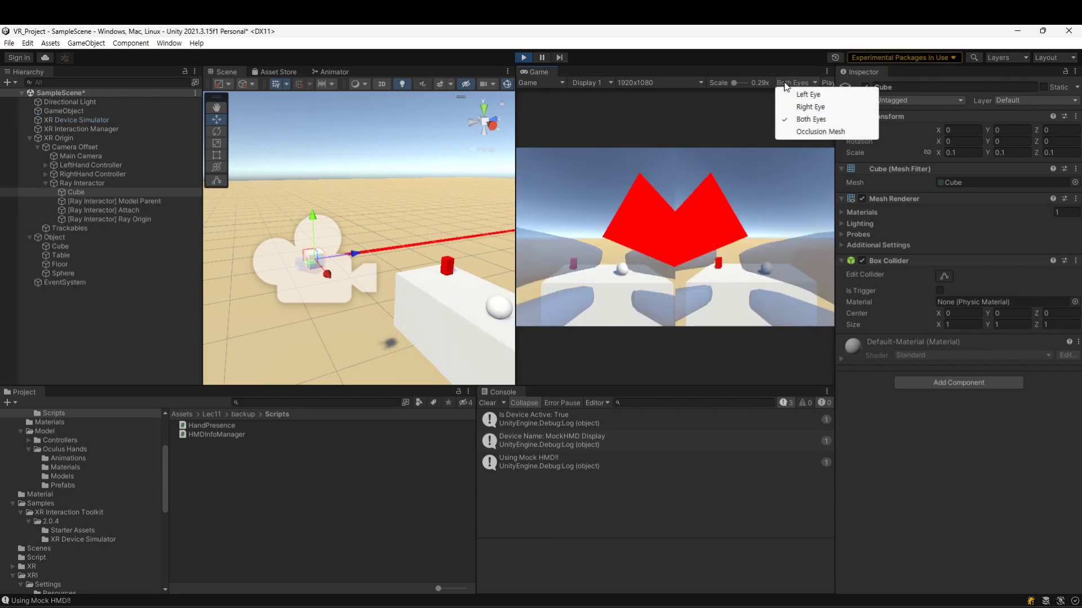
left_click(806, 95)
key("space")
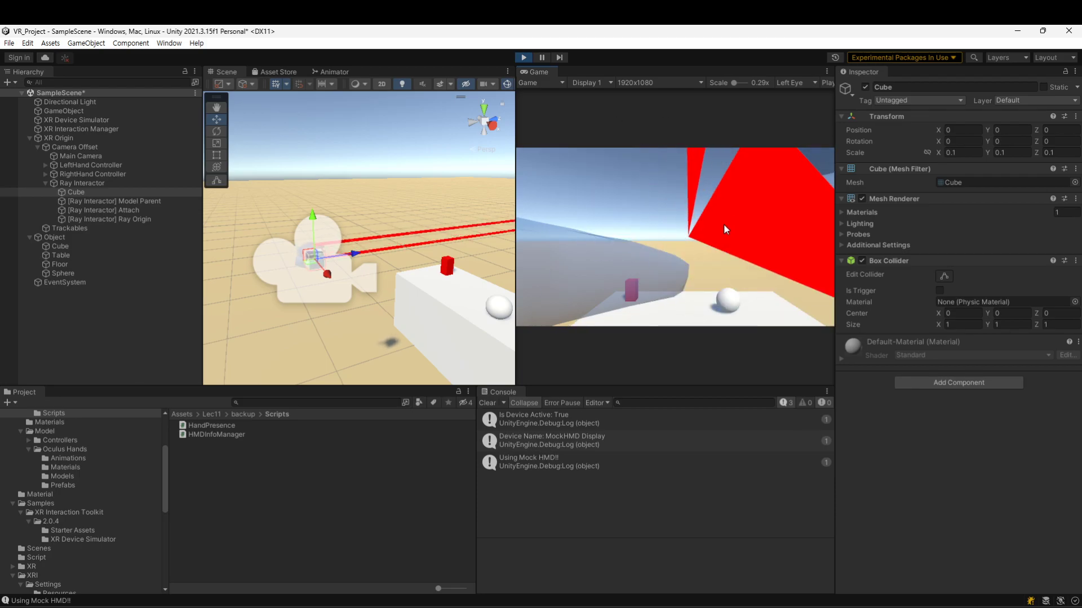
key("shift")
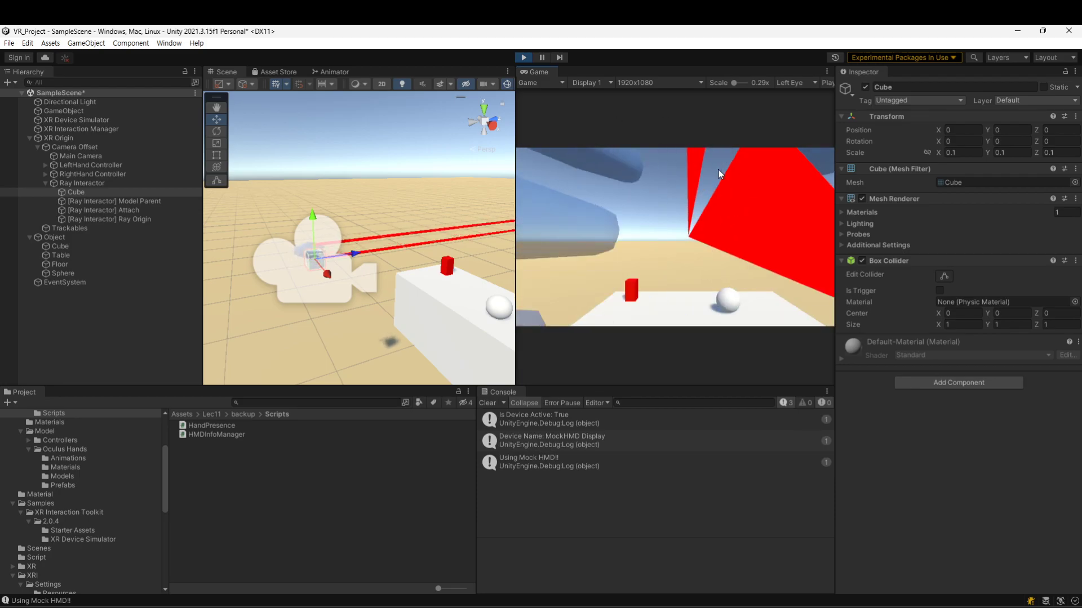
Check the transform positions of LeftHand Controller and RightHand Controller while the scene is running
left_click(73, 182)
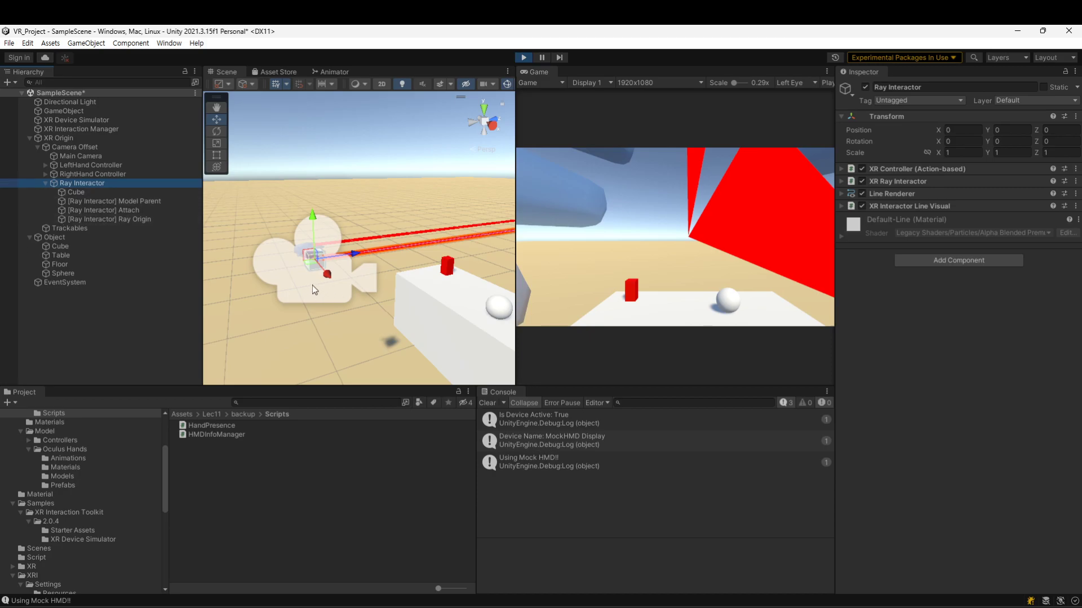
left_click(129, 164)
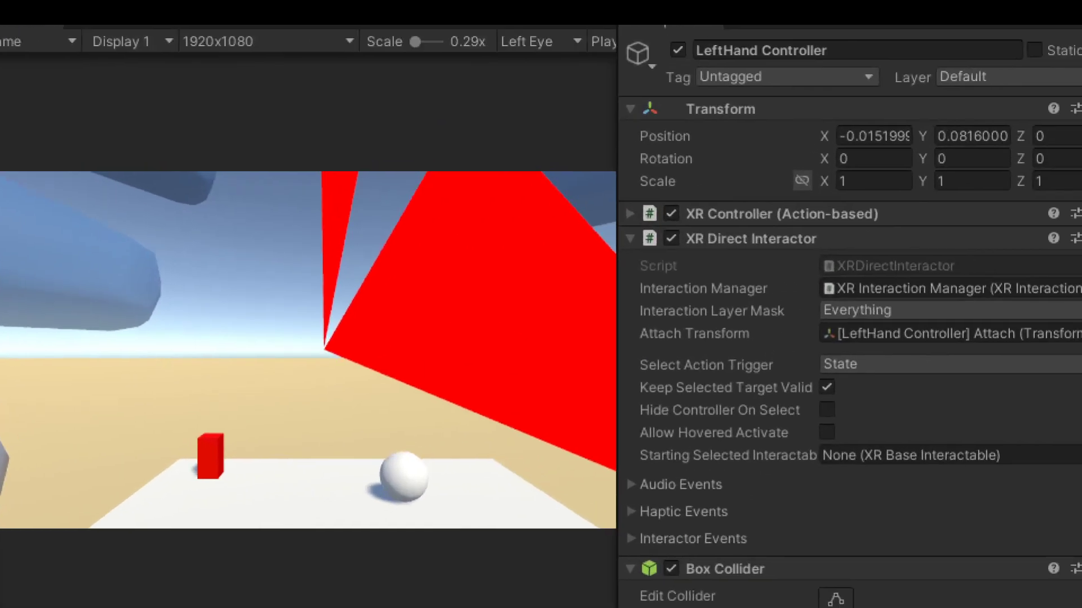
left_click_drag(841, 151, 987, 149)
left_click_drag(696, 59, 825, 59)
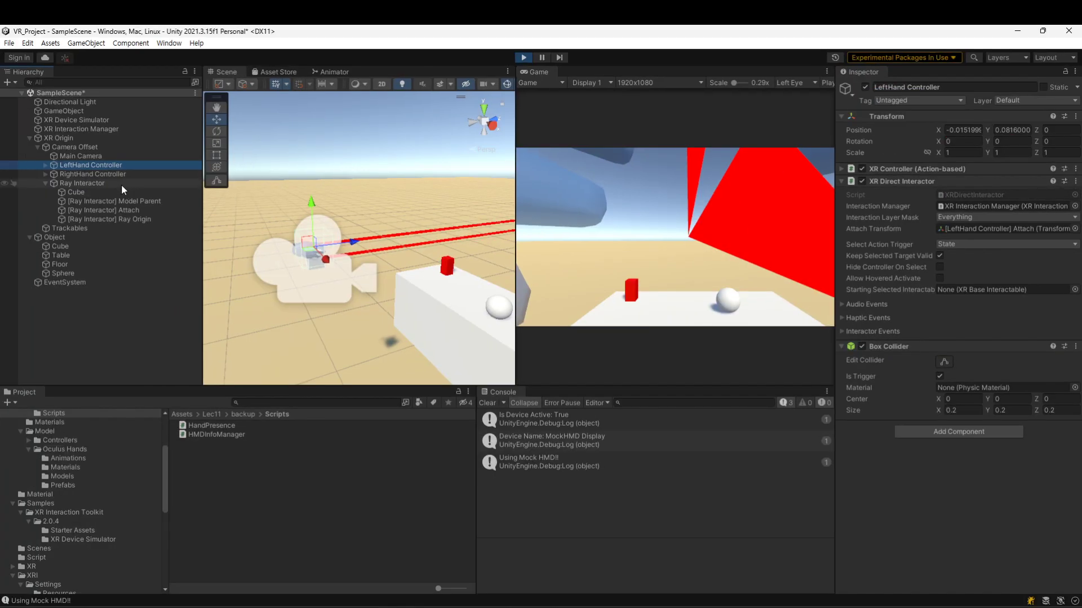
left_click(126, 173)
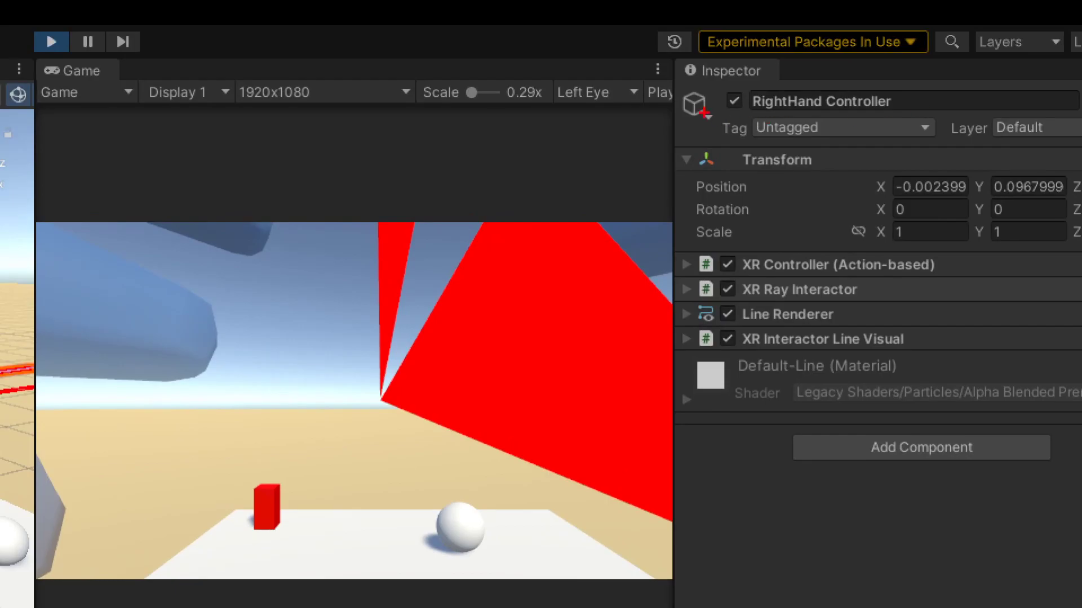
left_click_drag(738, 112, 857, 111)
left_click_drag(872, 206, 1066, 207)
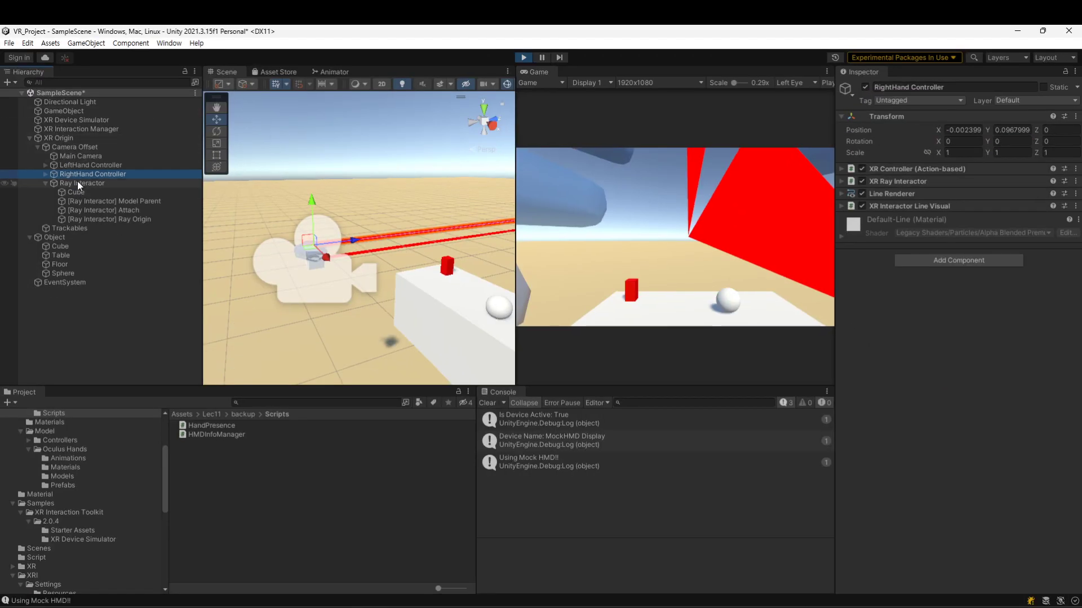
Examine the Ray Interactor's transform position and XR Controller (Action-based) component during play, and stop the running scene
left_click(76, 181)
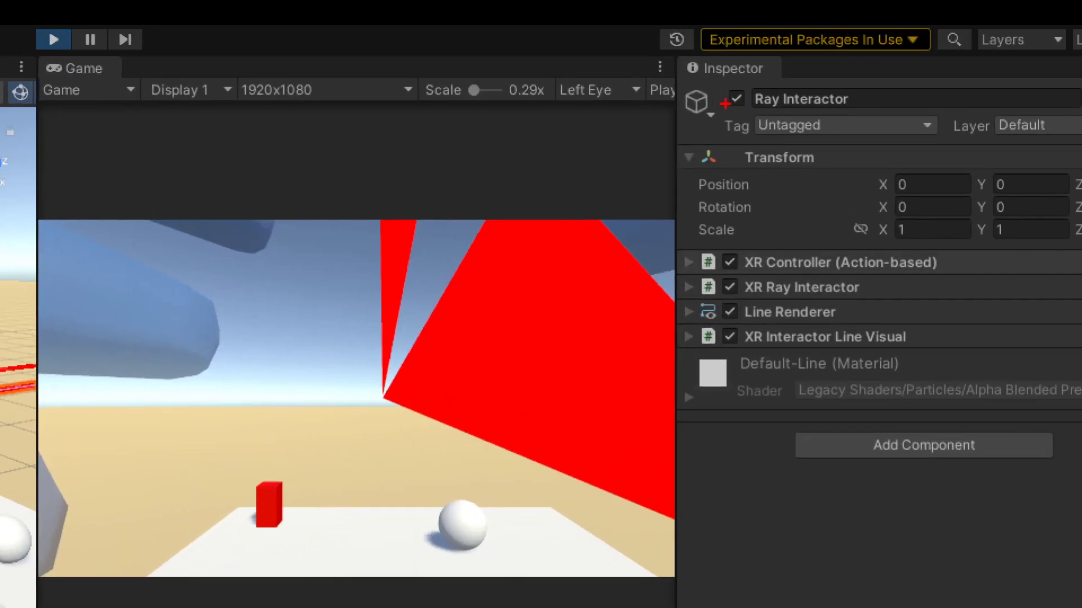
left_click_drag(867, 92, 880, 92)
left_click_drag(766, 108, 860, 117)
left_click_drag(896, 192, 983, 189)
mouse_move(661, 248)
left_mouse_down()
mouse_move(693, 237)
mouse_move(676, 311)
mouse_move(683, 404)
mouse_move(728, 445)
left_mouse_up()
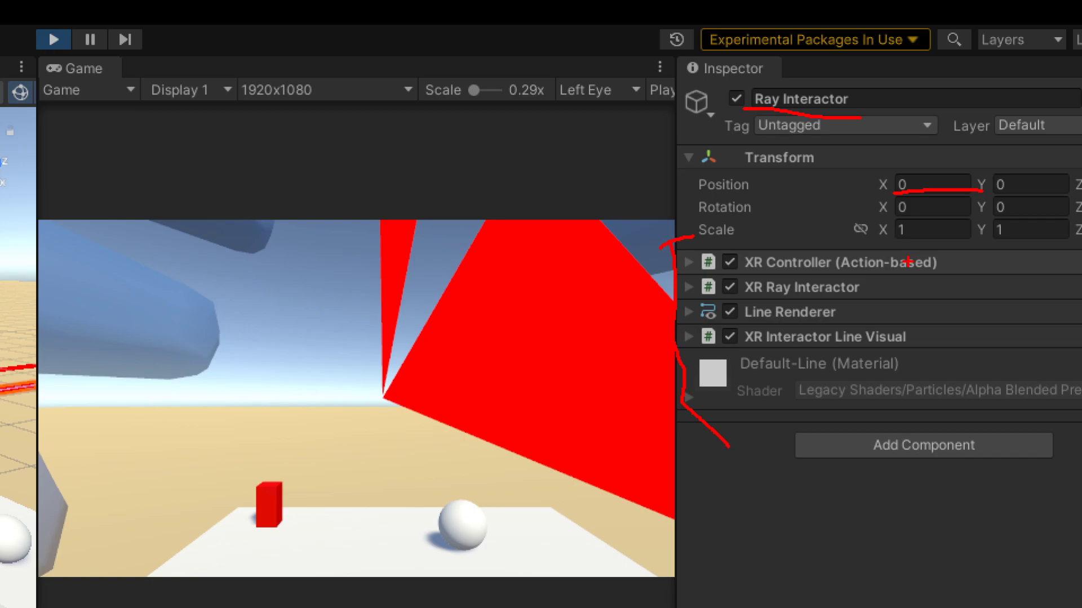
mouse_move(630, 178)
left_mouse_down()
mouse_move(719, 177)
mouse_move(686, 194)
left_mouse_up()
left_click_drag(943, 250, 985, 247)
left_click_drag(741, 275, 929, 270)
key("Escape")
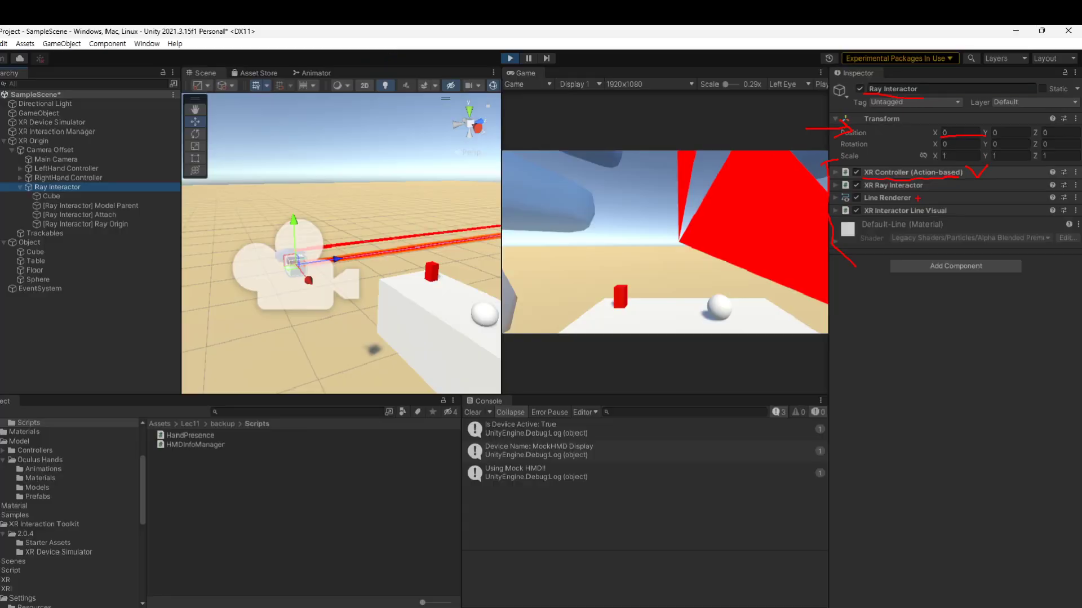
left_click(523, 59)
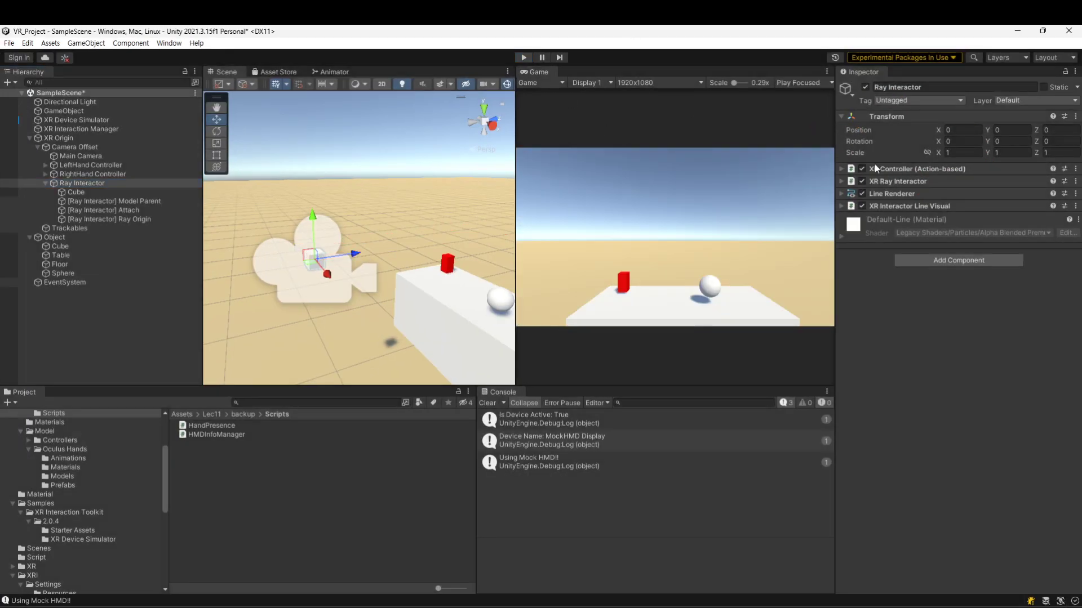
Expand the Ray Interactor's XR Controller (Action-based) component and examine its tracking and input action settings
left_click(840, 169)
key("ctrl+1")
left_click(877, 404)
mouse_move(852, 537)
left_mouse_down()
mouse_move(832, 541)
mouse_move(820, 180)
mouse_move(809, 528)
left_mouse_up()
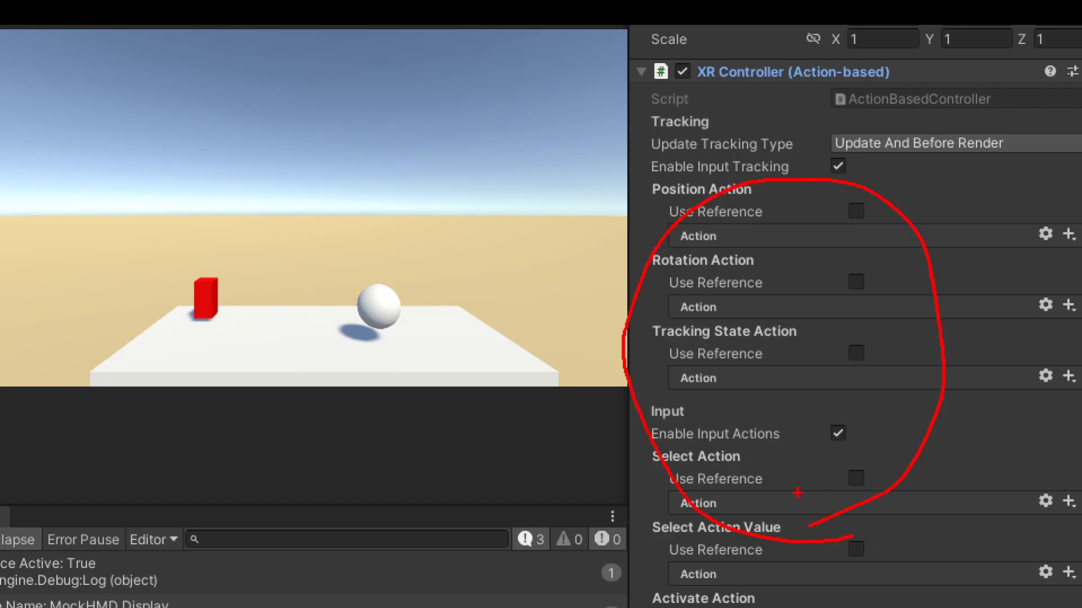
key("Escape")
Examine the position, rotation, tracking state and select action references in the RightHand Controller's XR Controller (Action-based) component
left_click(89, 176)
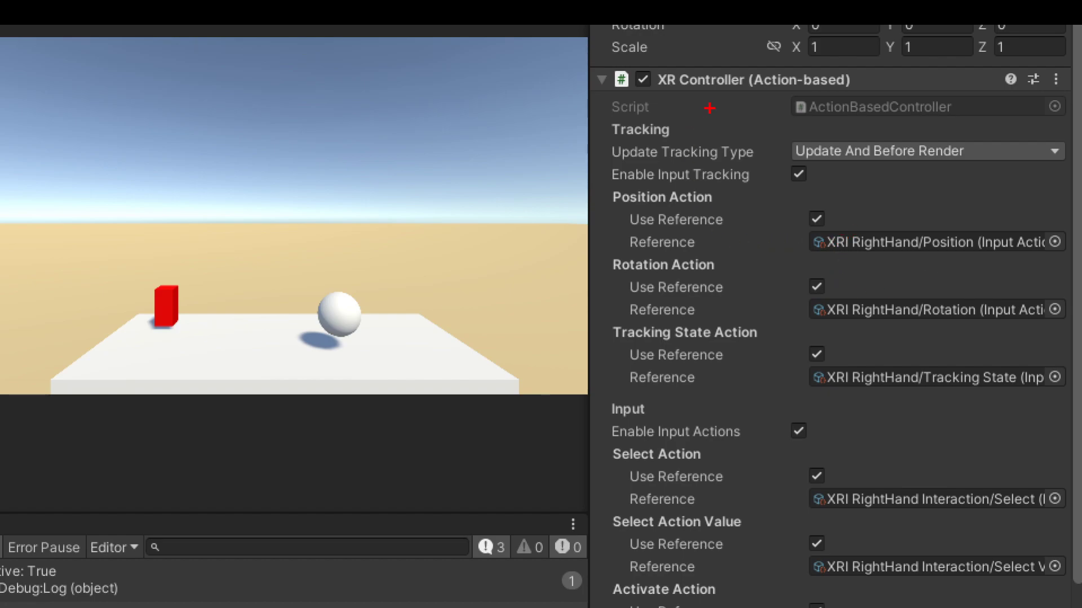
mouse_move(720, 73)
left_mouse_down()
mouse_move(754, 30)
mouse_move(750, 45)
left_mouse_up()
left_click_drag(757, 237, 804, 242)
left_click_drag(787, 233, 779, 254)
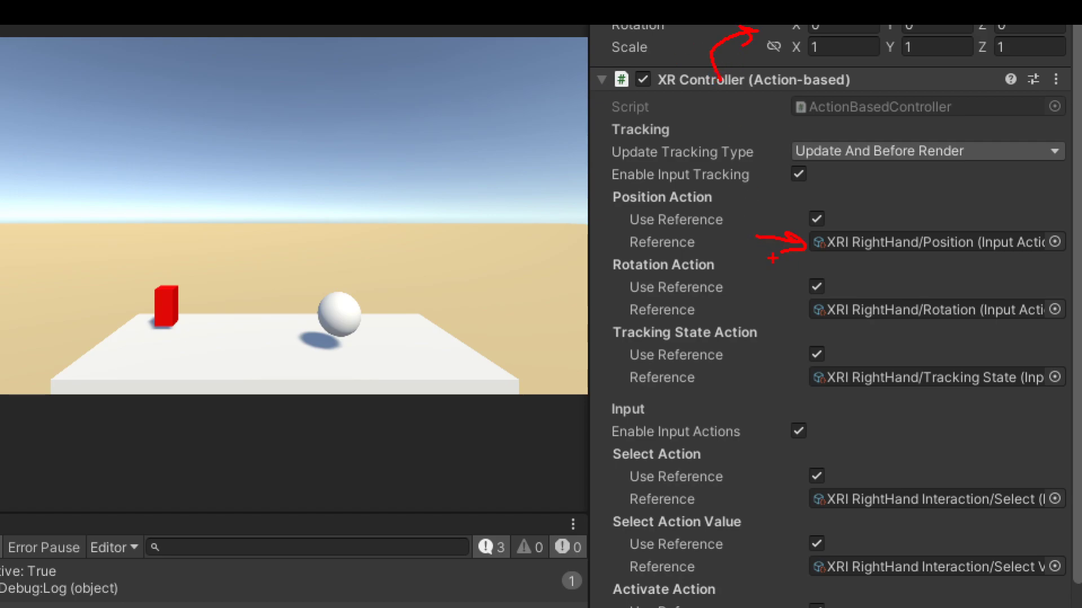
left_click_drag(751, 317, 797, 314)
left_click_drag(776, 308, 779, 327)
left_click_drag(760, 372, 793, 378)
left_click_drag(779, 368, 780, 398)
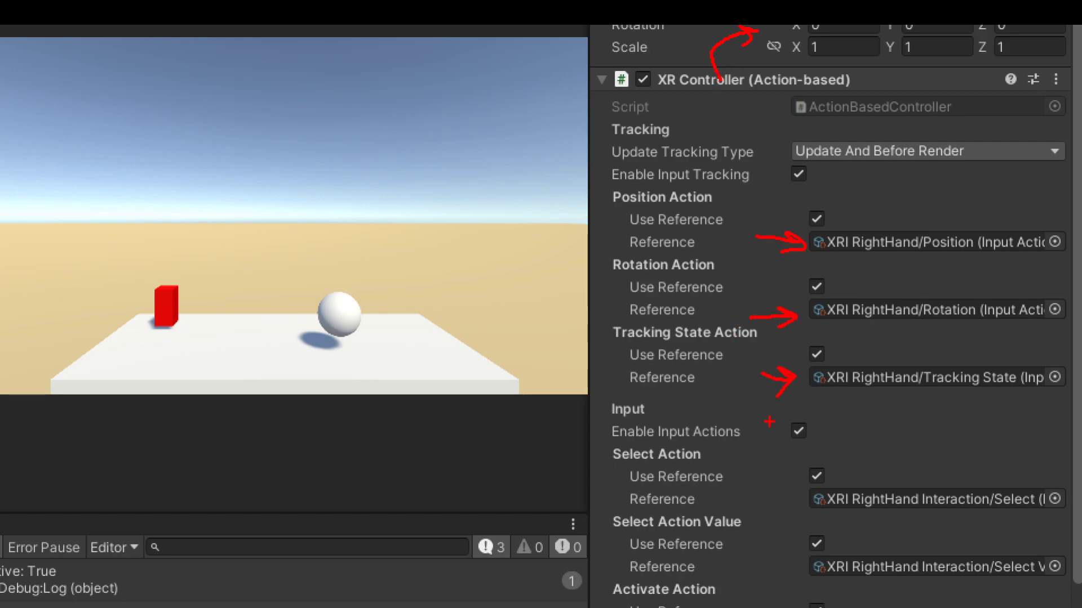
left_click_drag(759, 502, 800, 501)
left_click_drag(788, 496, 791, 507)
left_click_drag(759, 561, 798, 559)
mouse_move(800, 186)
left_mouse_down()
mouse_move(751, 195)
mouse_move(748, 556)
mouse_move(778, 607)
left_mouse_up()
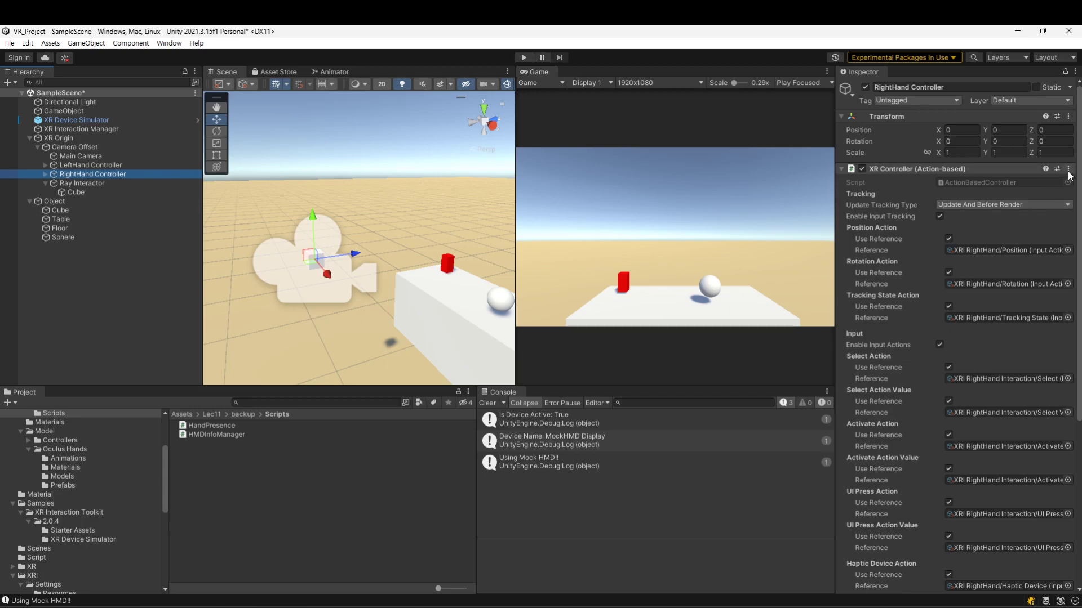
Copy the XR Controller (Action-based) component of RightHand Controller
left_click(1068, 170)
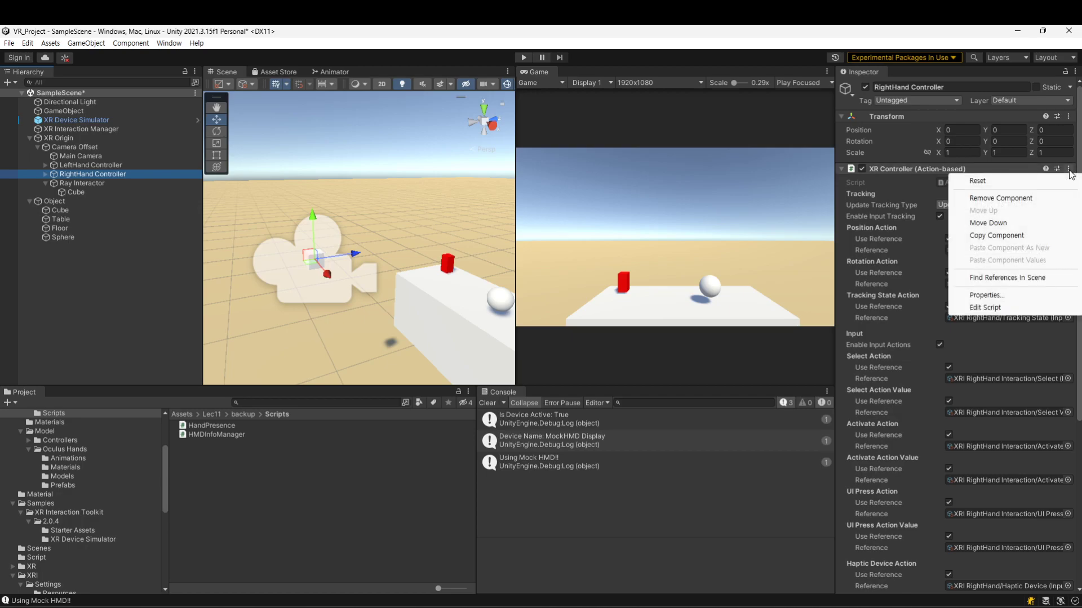
left_click(930, 169)
left_click(967, 172)
left_click(1068, 170)
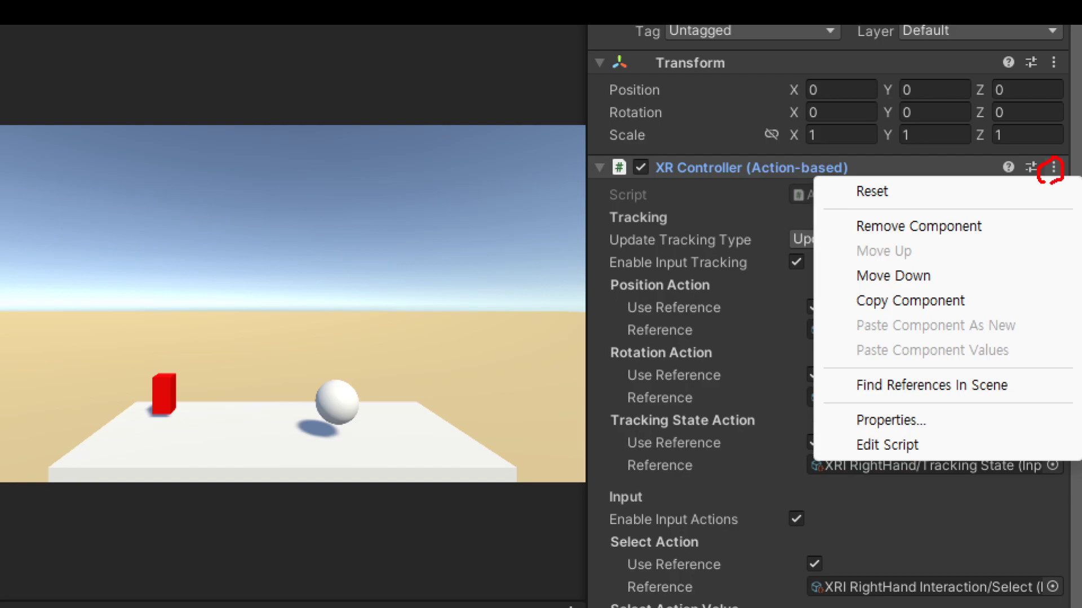
left_click_drag(866, 310, 959, 317)
key("Escape")
left_click(1067, 169)
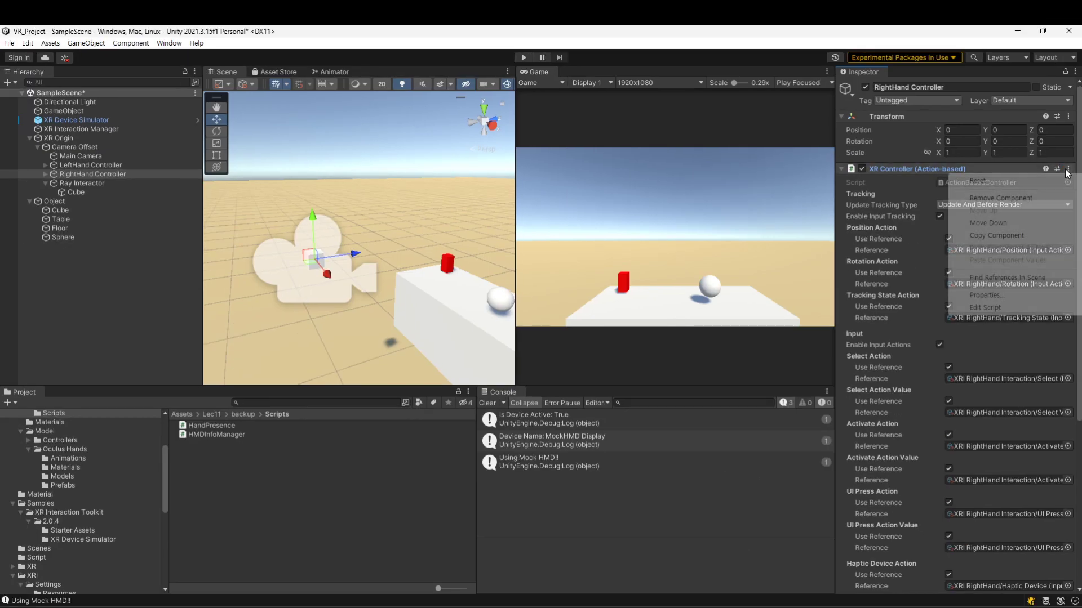
left_click(1032, 239)
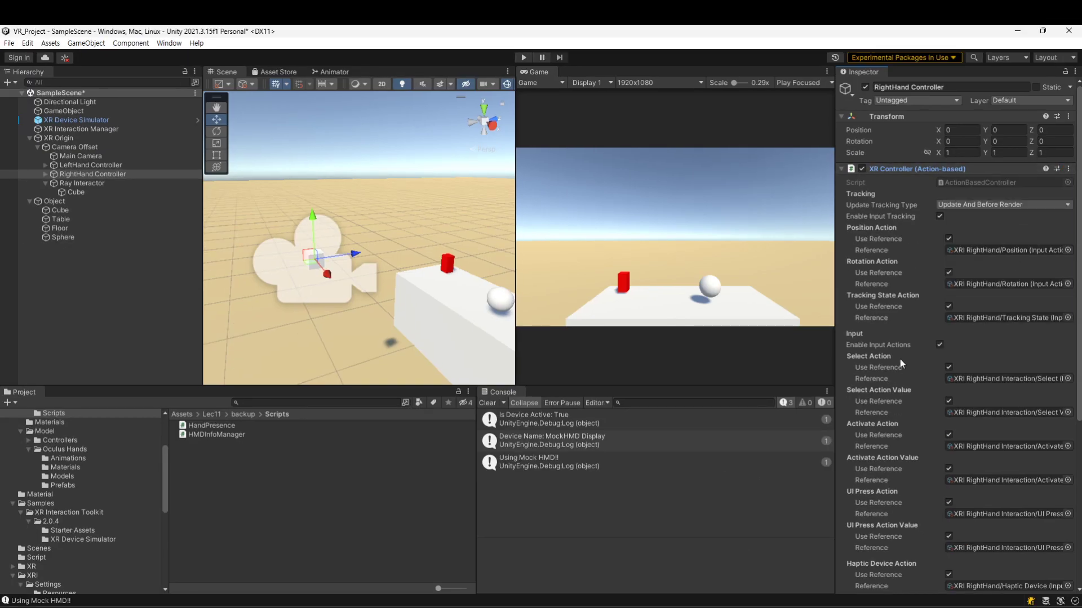
Paste the copied component values into the Ray Interactor's XR Controller (Action-based) component
left_click(98, 181)
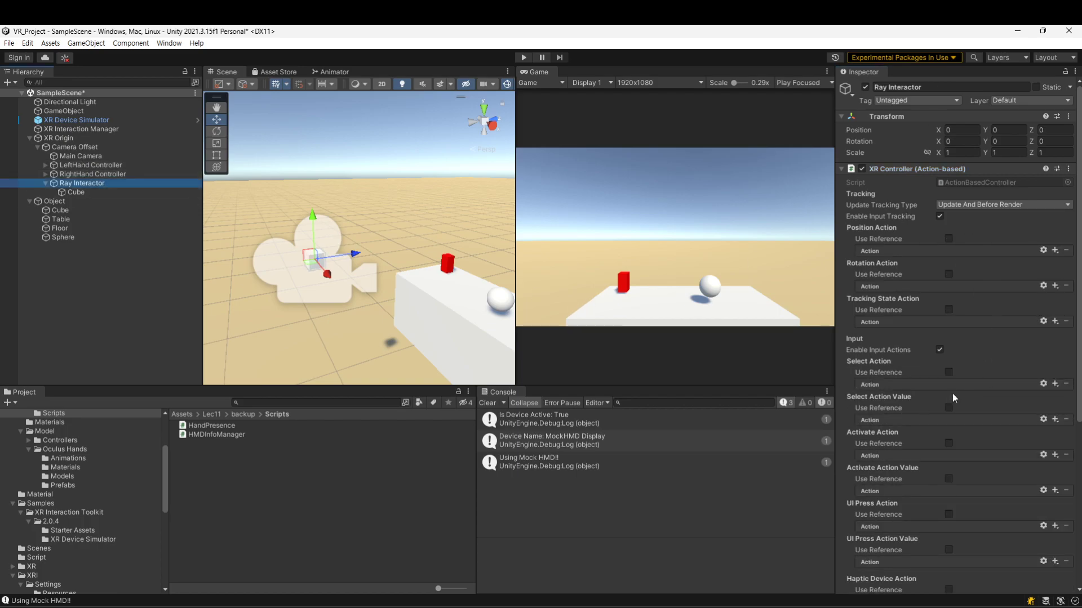
left_click(1068, 170)
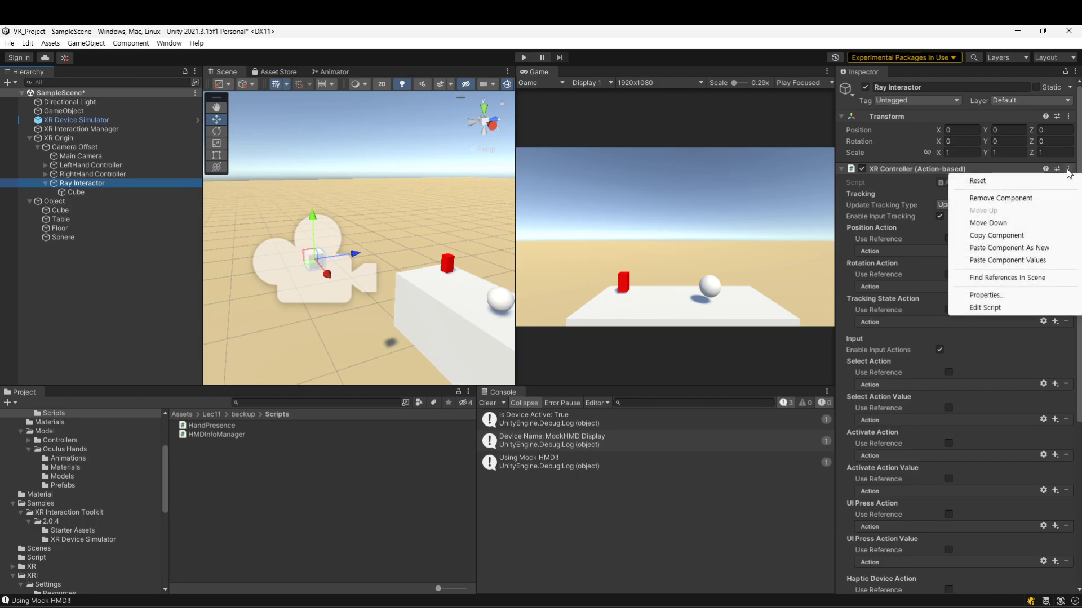
key("ctrl+1")
left_click(1044, 264)
left_click_drag(854, 272, 1002, 277)
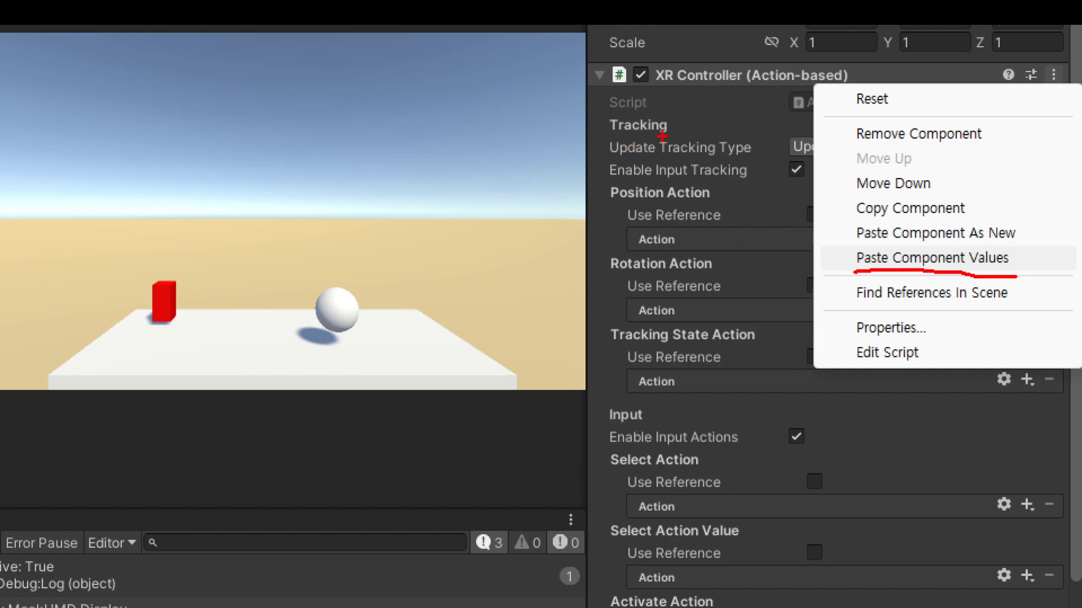
left_click_drag(594, 243, 648, 235)
left_click_drag(600, 307, 656, 315)
left_click_drag(604, 379, 646, 377)
left_click_drag(636, 369, 662, 394)
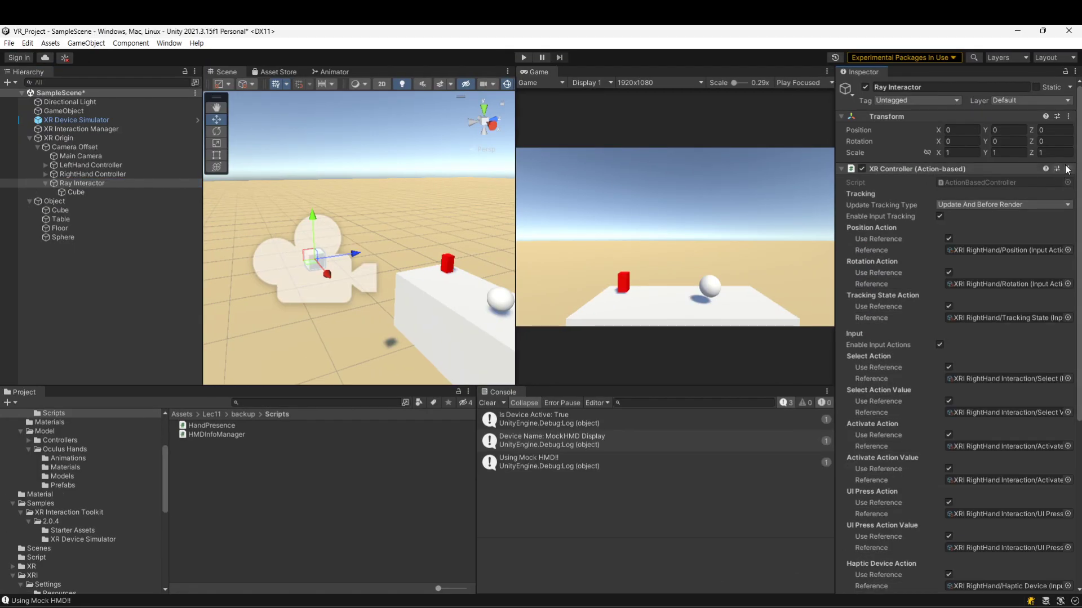
left_click(1067, 168)
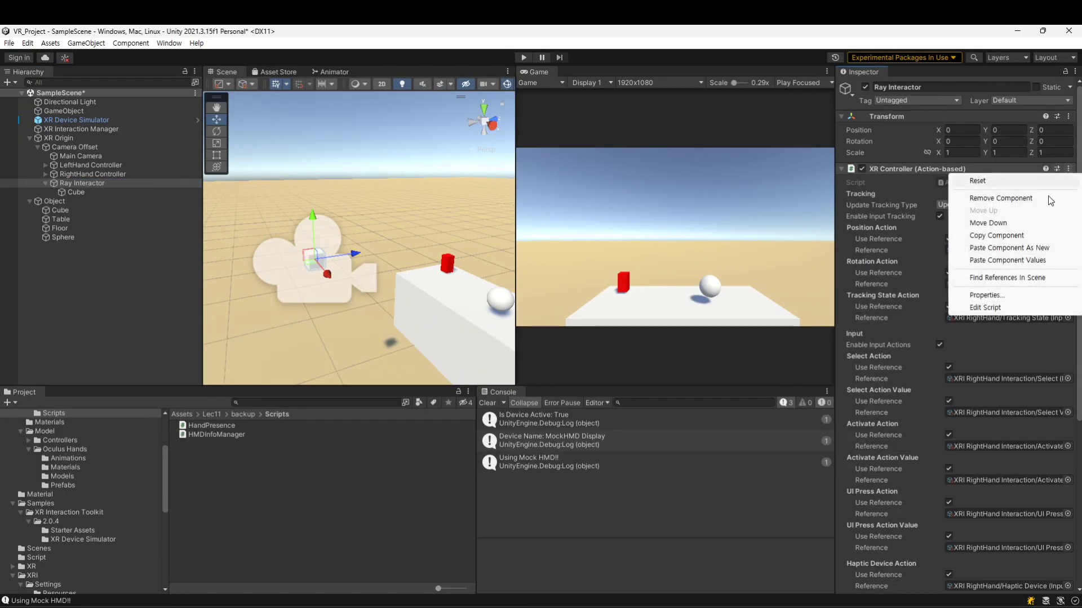
Paste the copied controller values into the Ray Interactor's XR Controller (Action-based) component and review its RightHand action references
left_click(1012, 260)
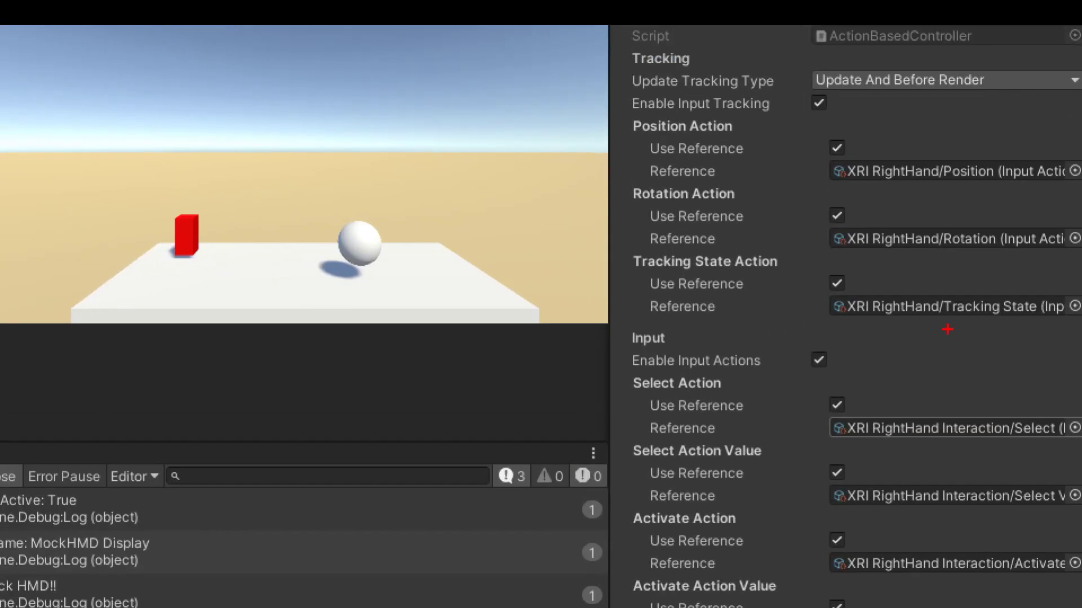
mouse_move(893, 369)
left_mouse_down()
mouse_move(889, 97)
mouse_move(1048, 338)
mouse_move(926, 375)
left_mouse_up()
mouse_move(833, 607)
left_mouse_down()
mouse_move(789, 397)
mouse_move(901, 593)
left_mouse_up()
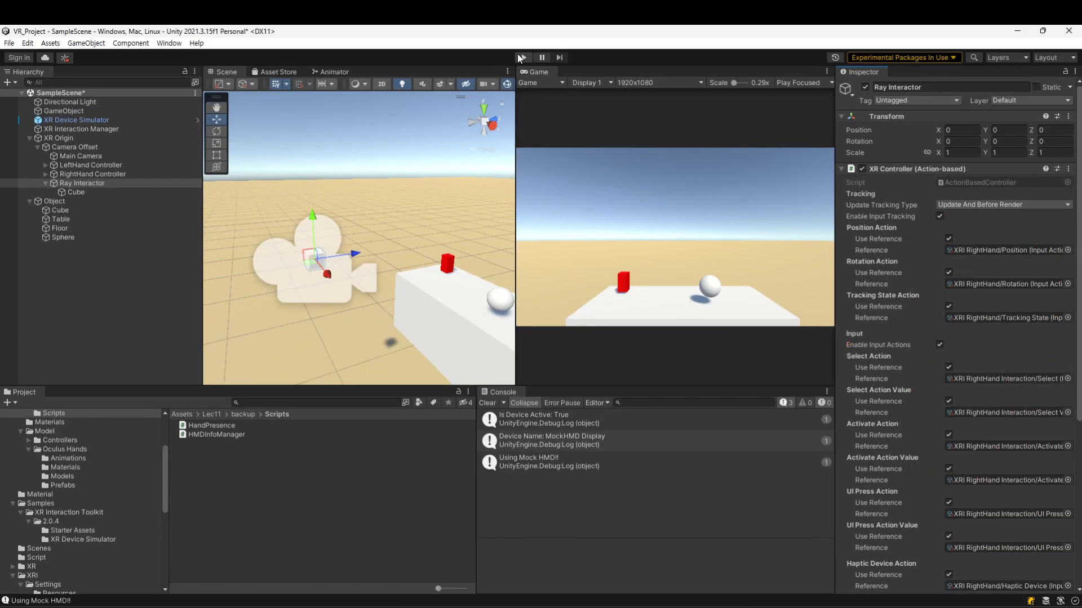
Run the scene in the left-eye view, move the simulated right-hand controller to check the ray and hand model, and stop play mode
left_click(521, 57)
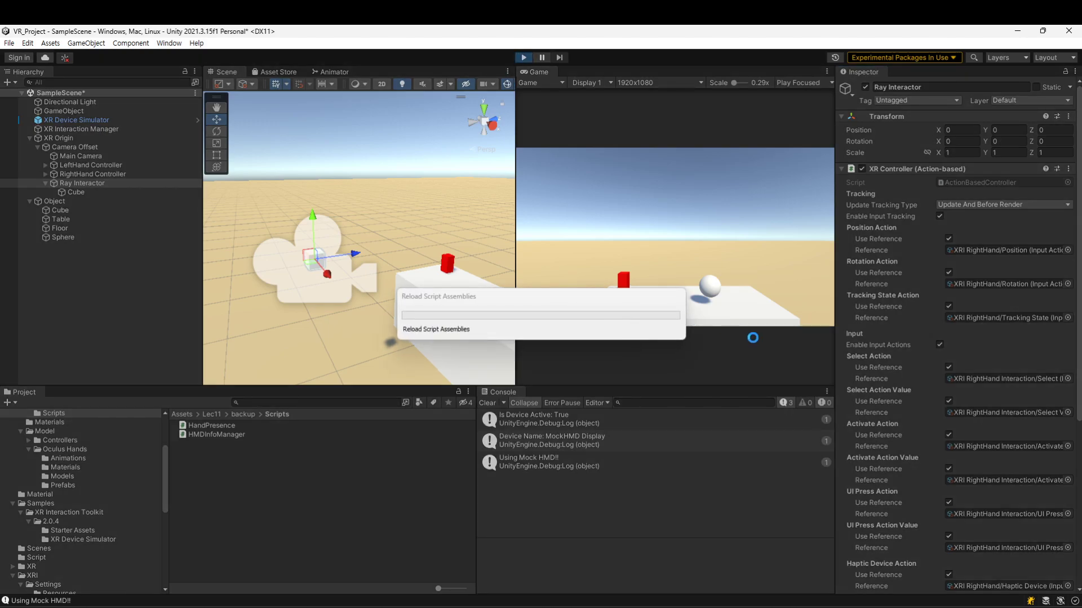
left_click(791, 81)
left_click(797, 93)
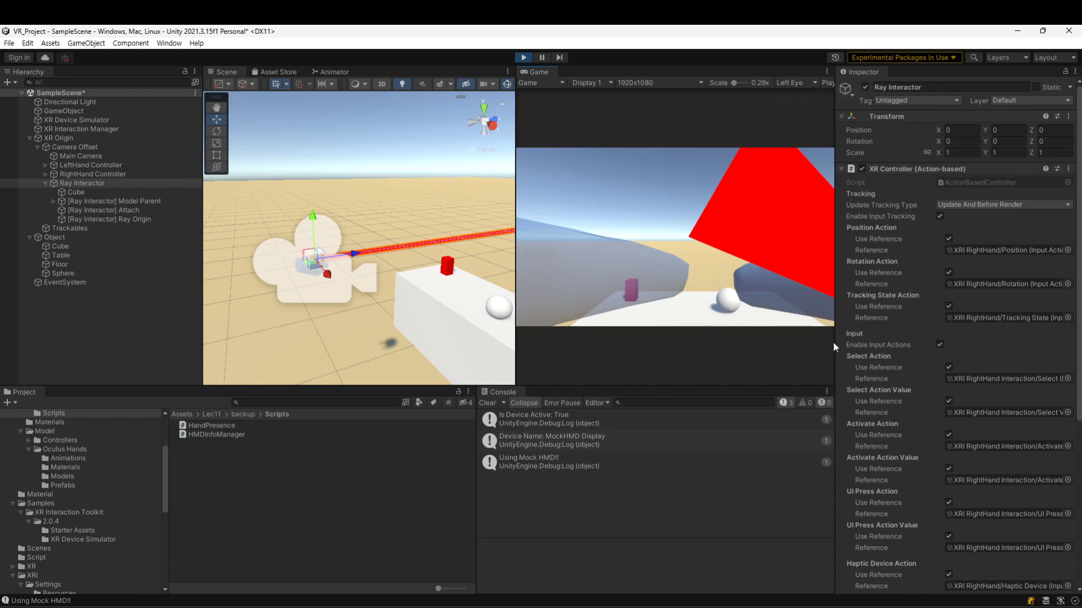
key("space")
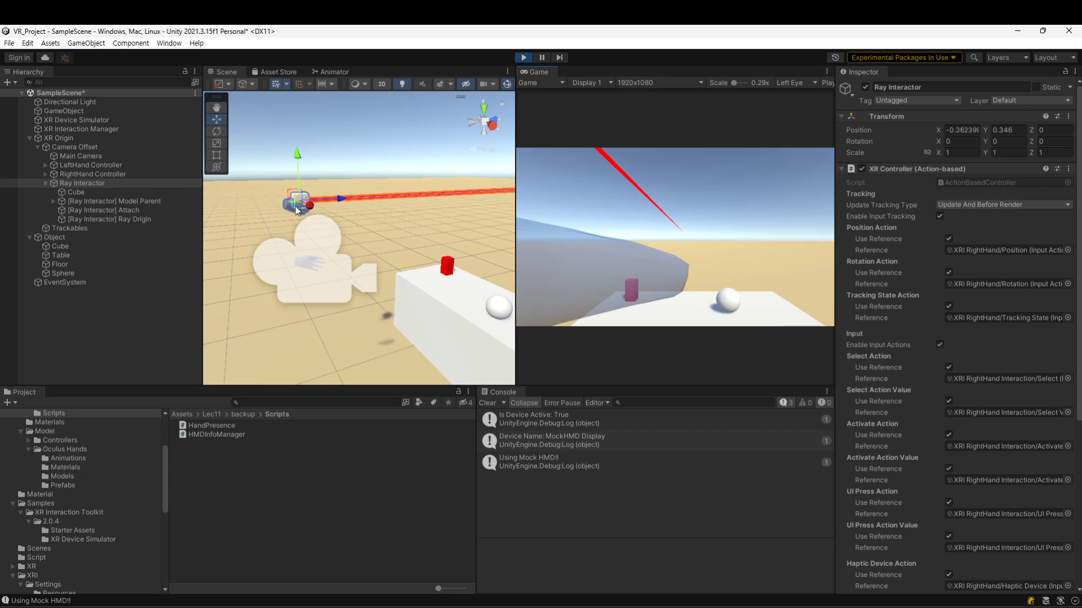
key("ctrl+1")
left_click(285, 191)
mouse_move(296, 210)
left_mouse_down()
mouse_move(290, 191)
mouse_move(335, 226)
left_mouse_up()
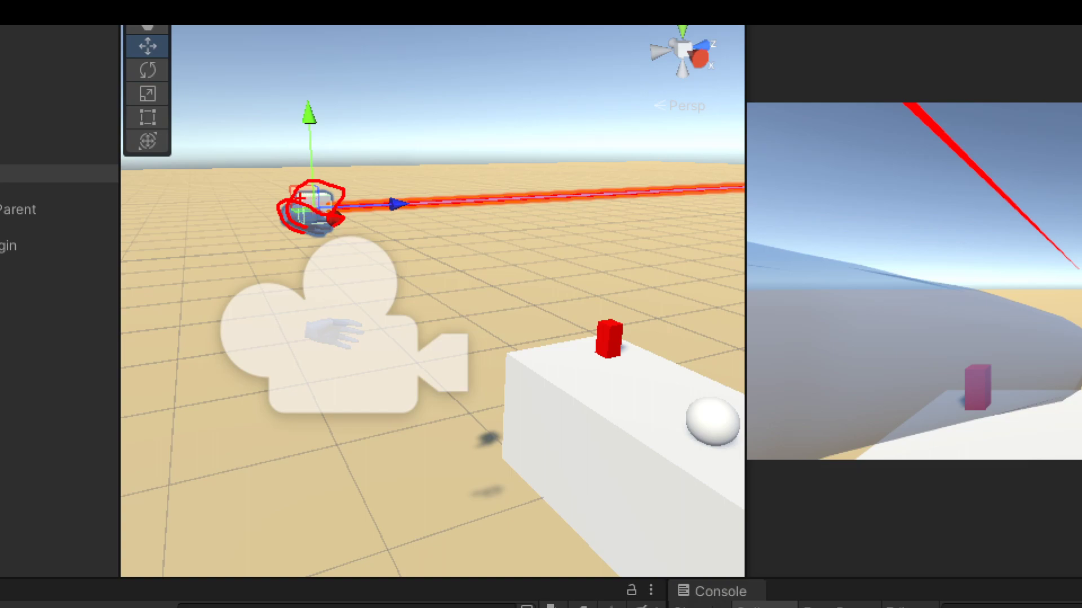
mouse_move(313, 203)
left_mouse_down()
mouse_move(316, 220)
mouse_move(289, 195)
mouse_move(326, 223)
left_mouse_up()
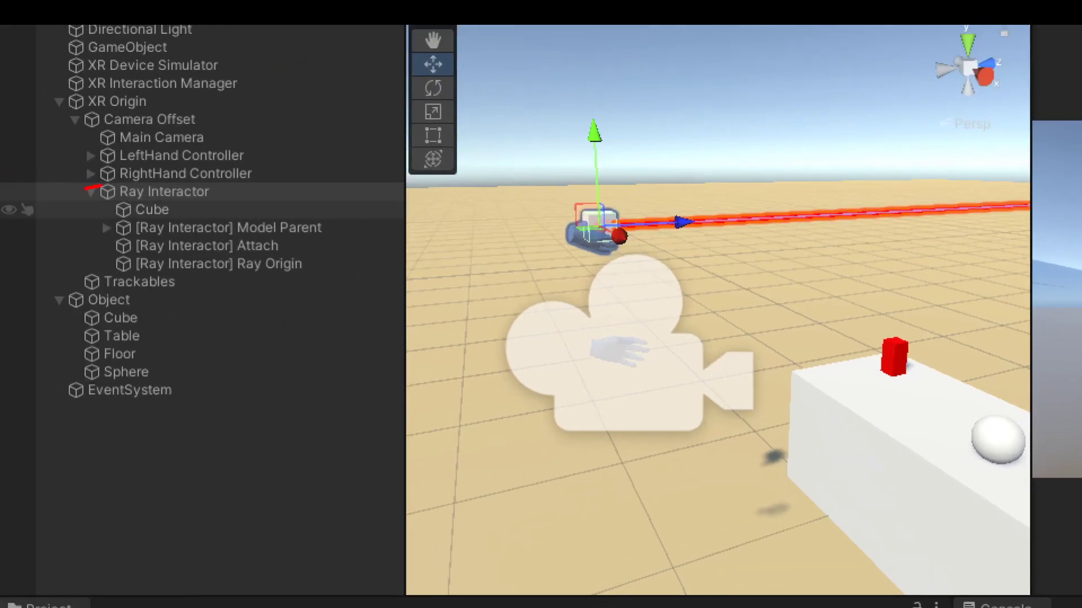
left_click_drag(84, 190, 105, 275)
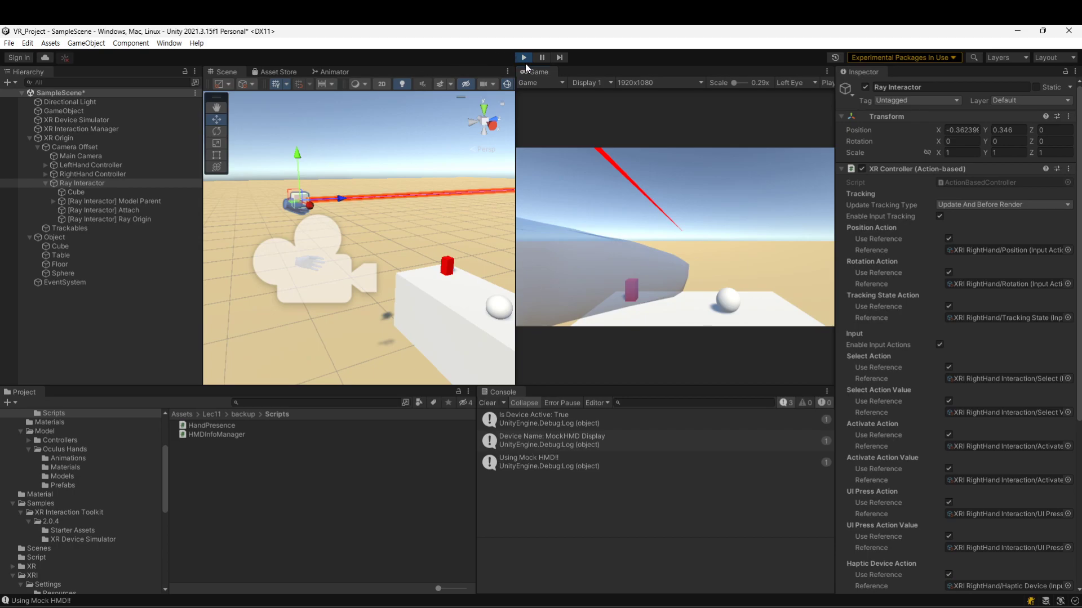
left_click(525, 57)
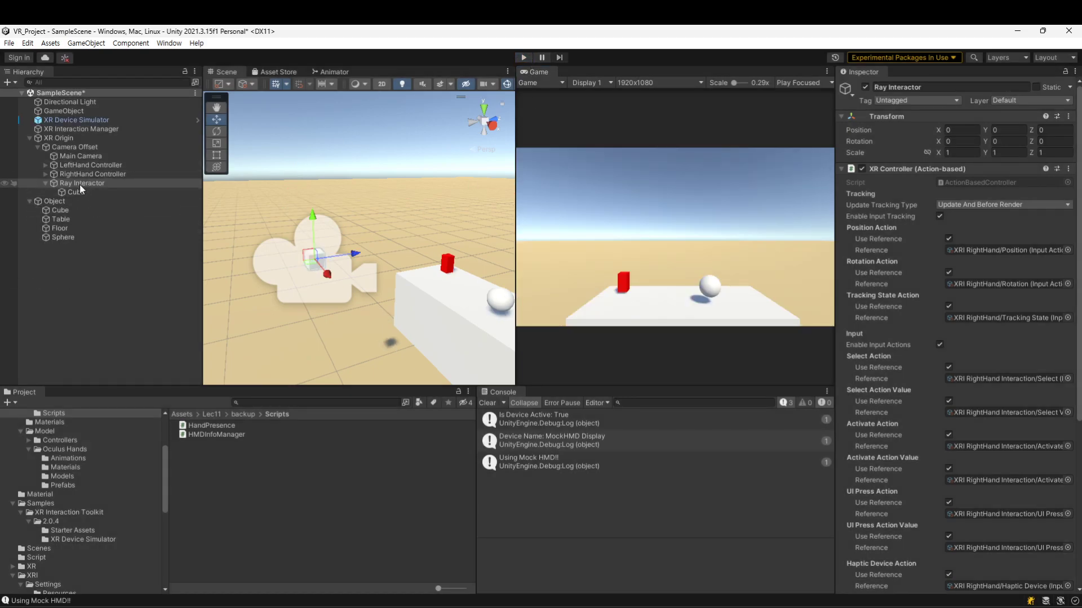
Set the Ray Interactor controller's Model Prefab to None and disable Animate Model
scroll(904, 390, "down", 10)
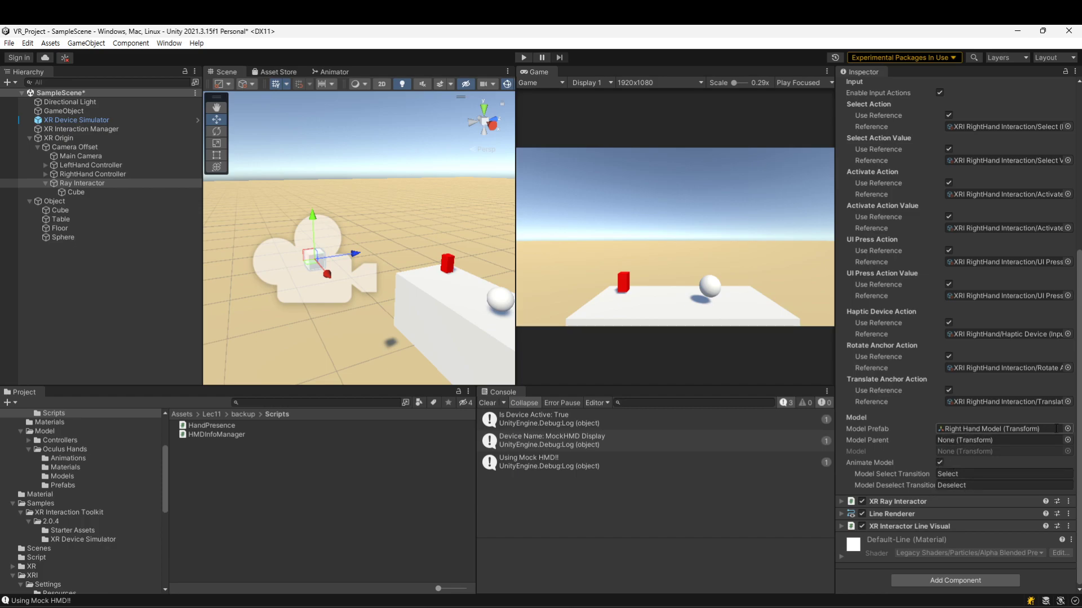
left_click(1067, 429)
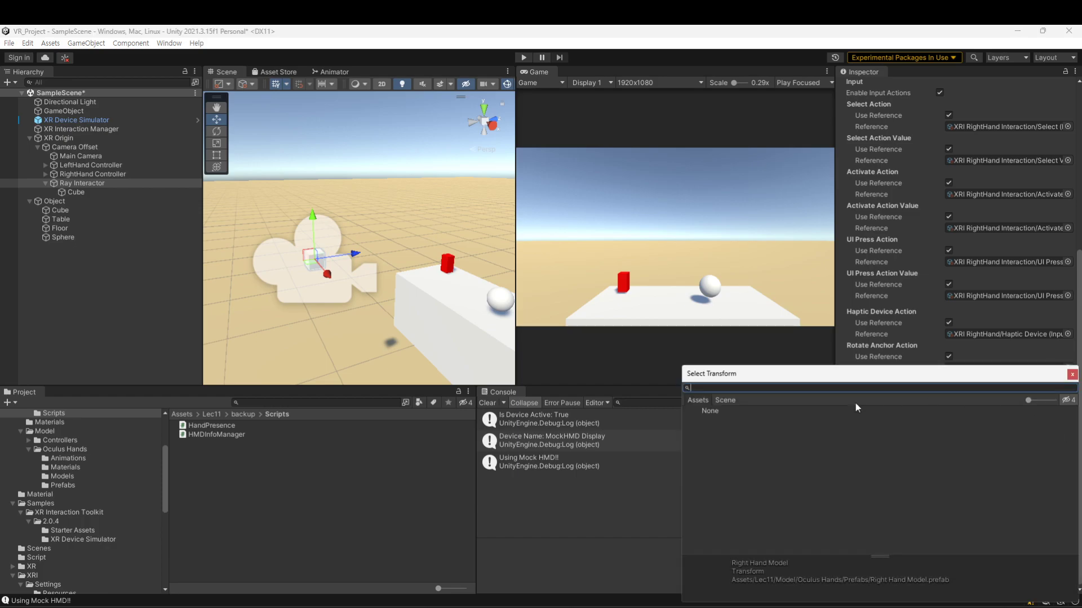
double_click(711, 411)
scroll(938, 465, "up", 1)
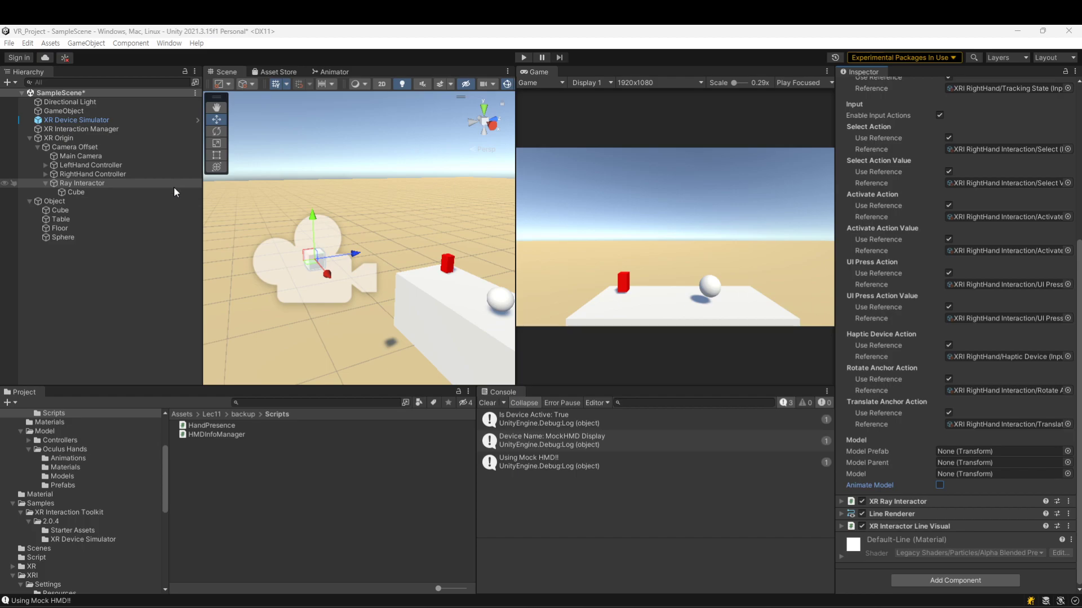
Delete the Cube child of Ray Interactor and rename Ray Interactor to RightHand Teleportation Ray
left_click(76, 192)
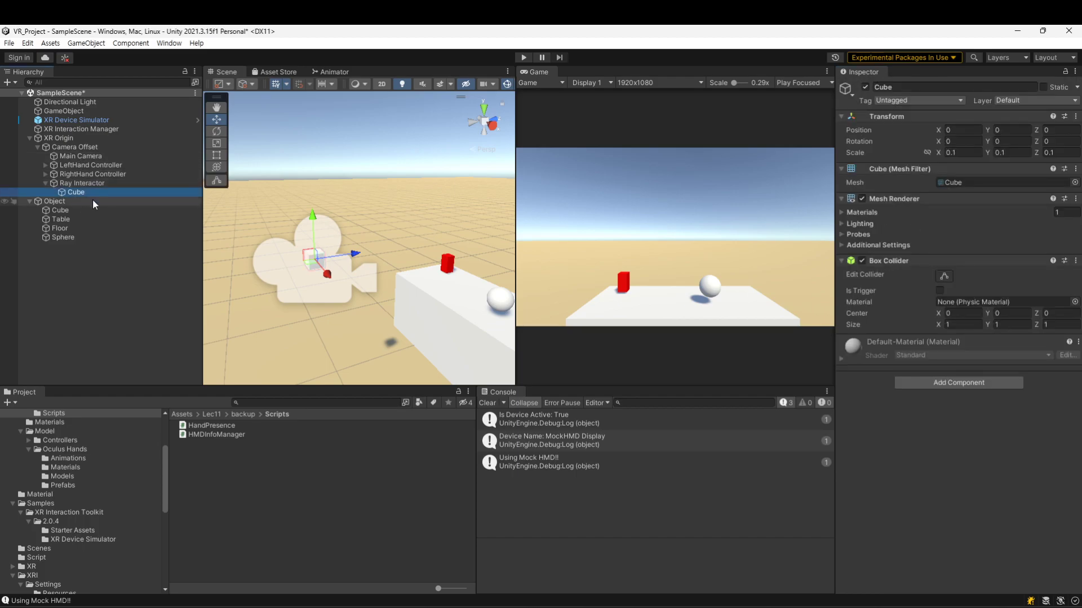
key("Delete")
left_click(82, 184)
key("F2")
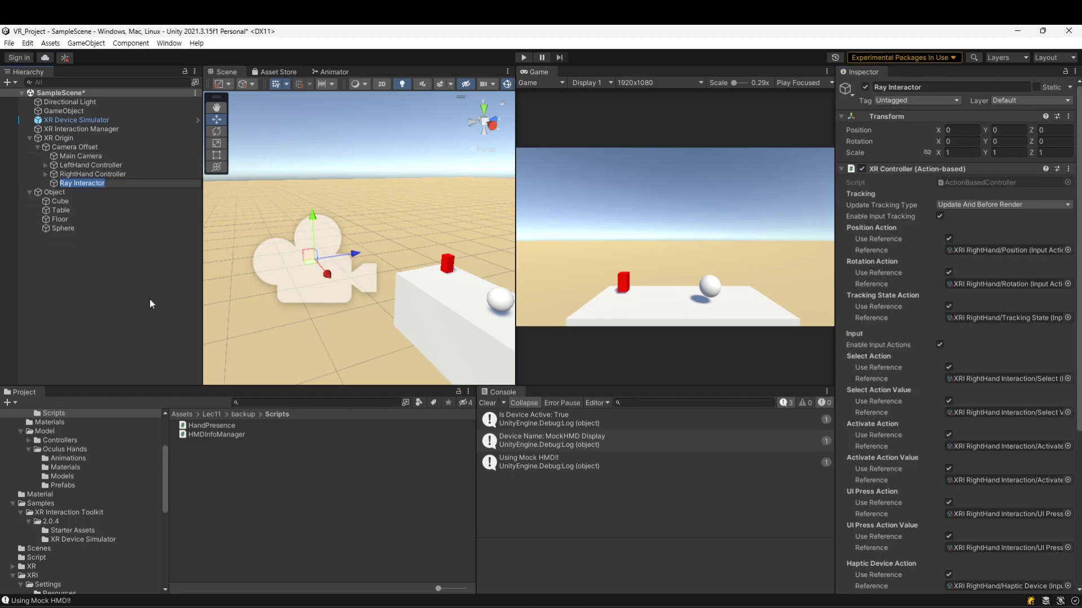
type("RightHand Teleportation Ray")
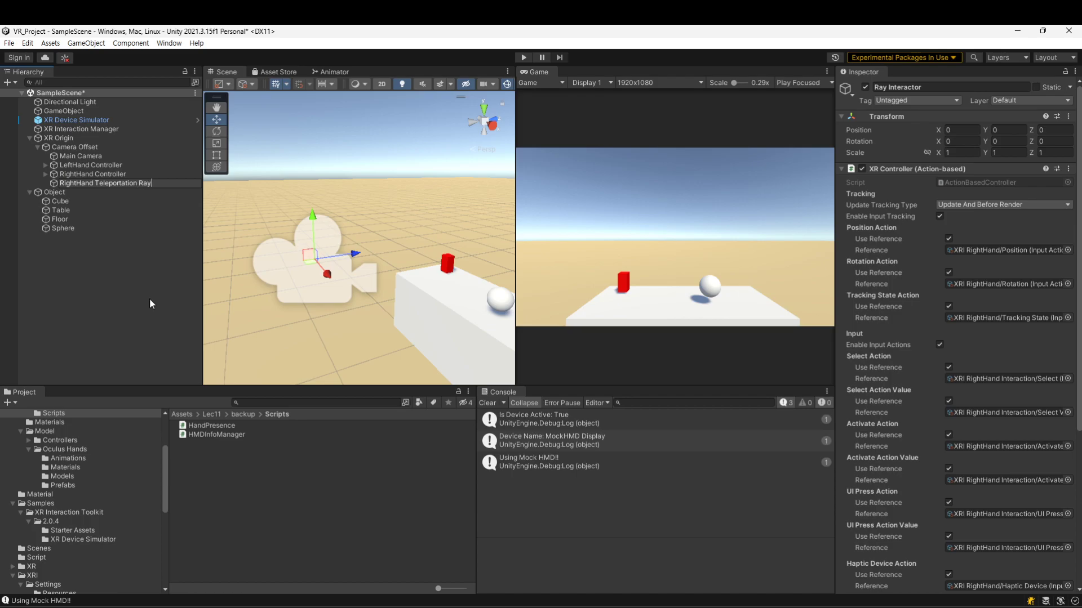
key("Return")
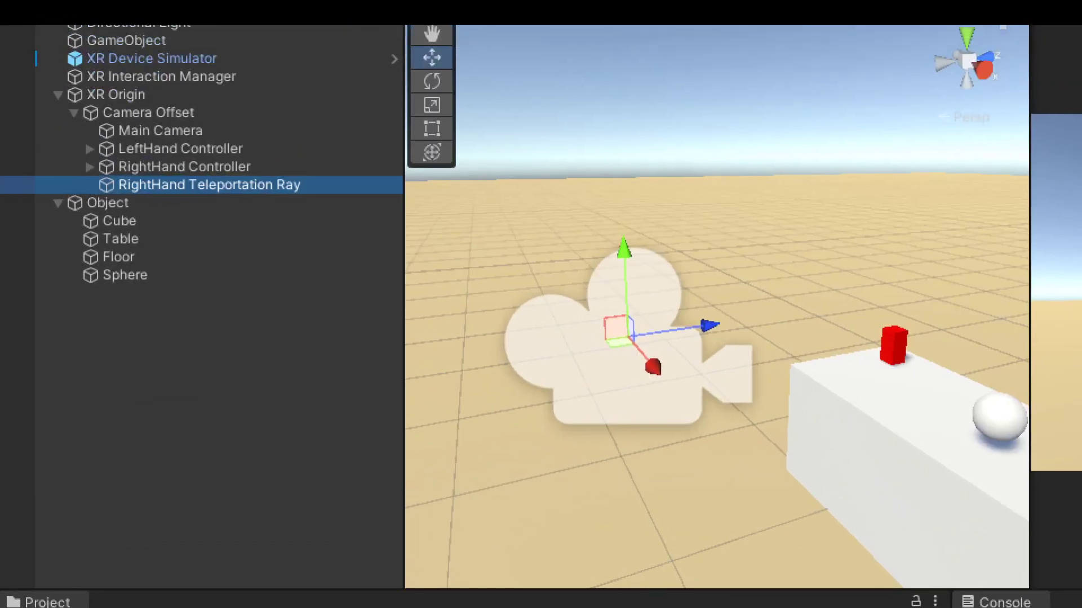
left_click_drag(100, 179, 244, 176)
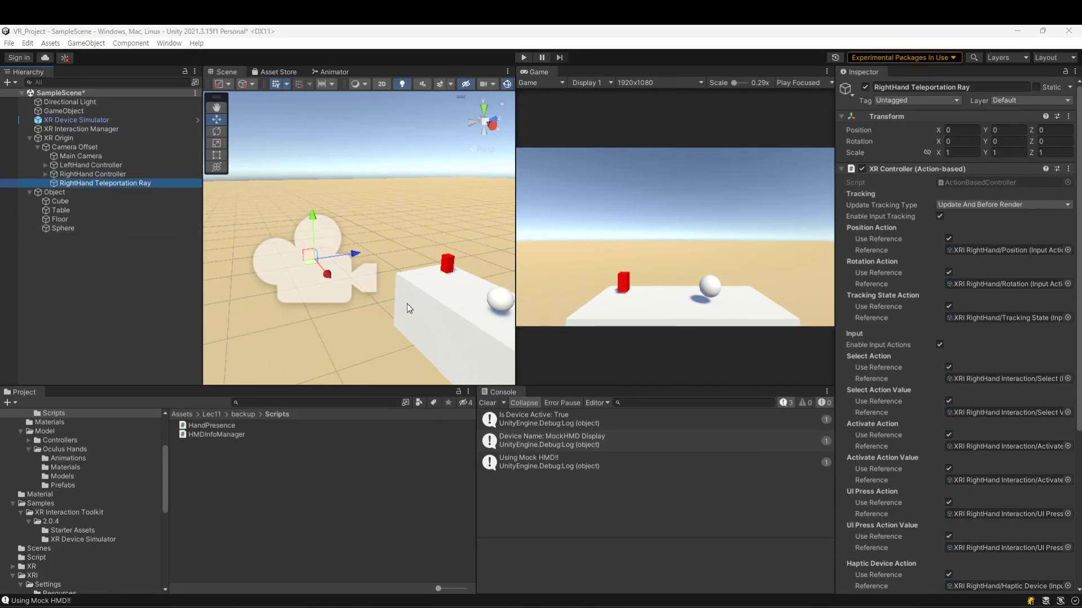
Remove the Teleportation Area component from the Floor object
middle_click_drag(491, 326, 402, 334)
scroll(408, 330, "down", 3)
scroll(407, 330, "down", 3)
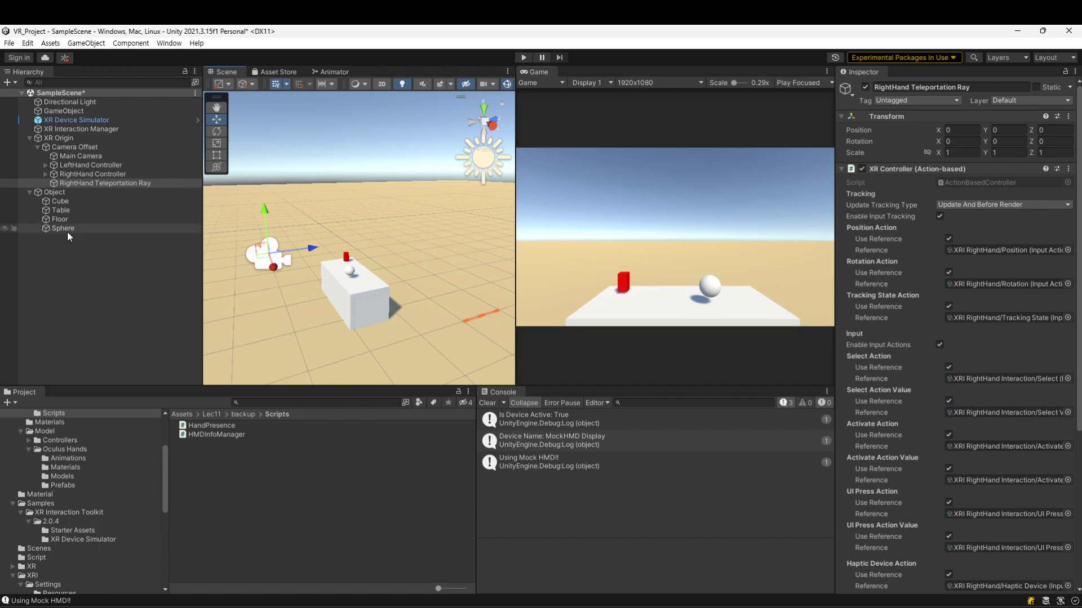
left_click(83, 219)
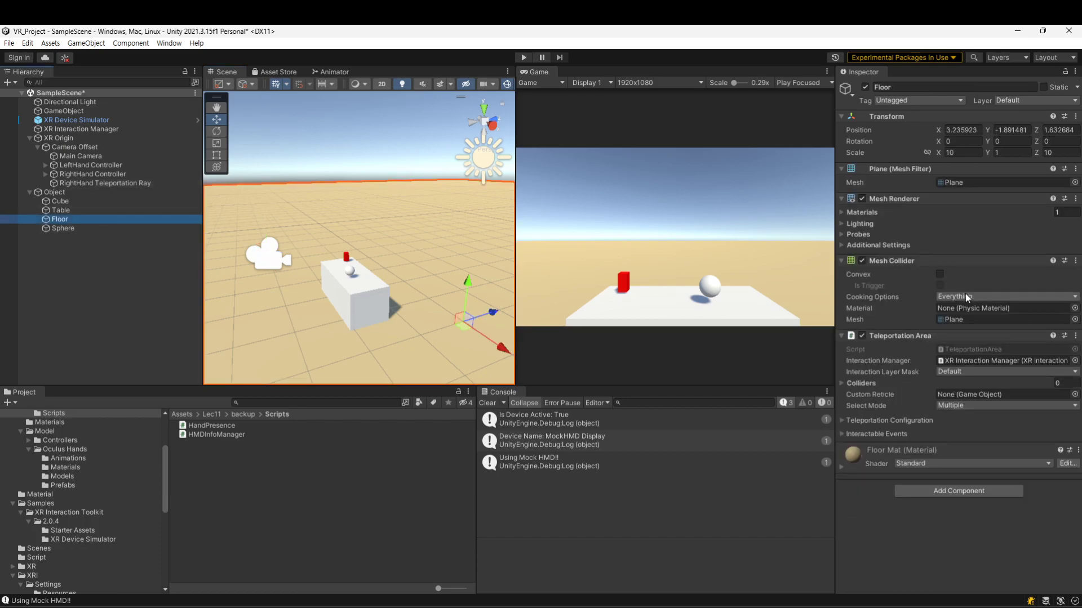
left_click(1002, 335)
left_click(1076, 336)
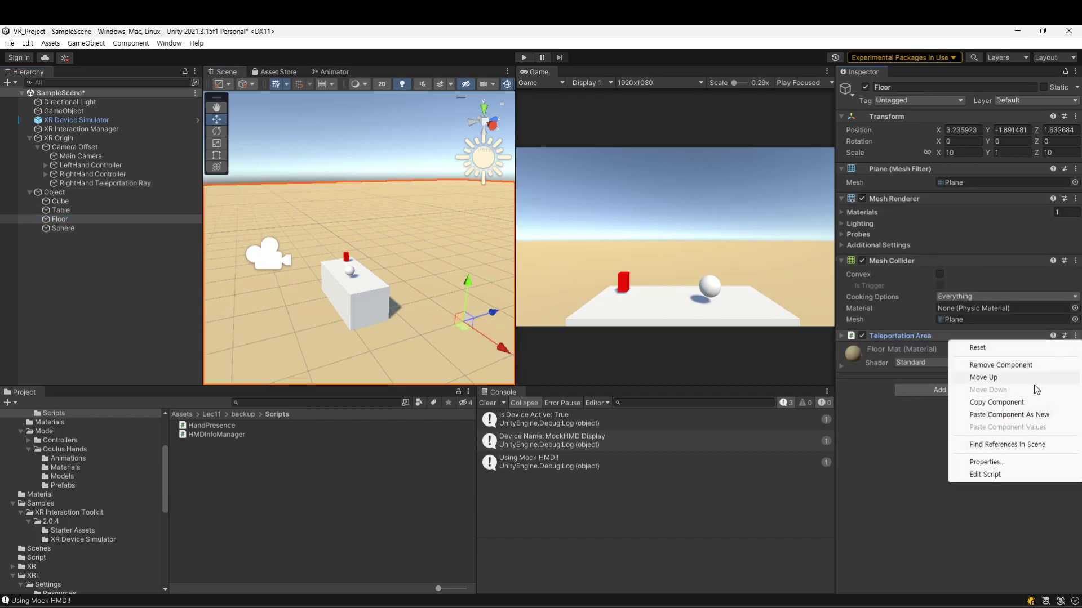
left_click(1008, 366)
left_click(59, 312)
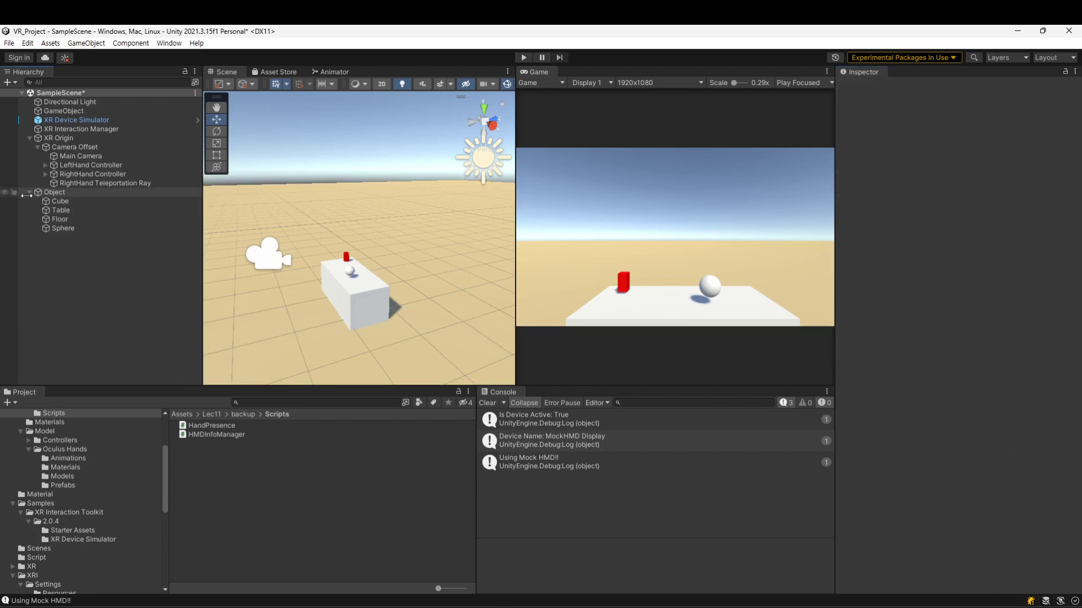
Create an XR Teleportation Area object at the root of the scene
right_click(93, 264)
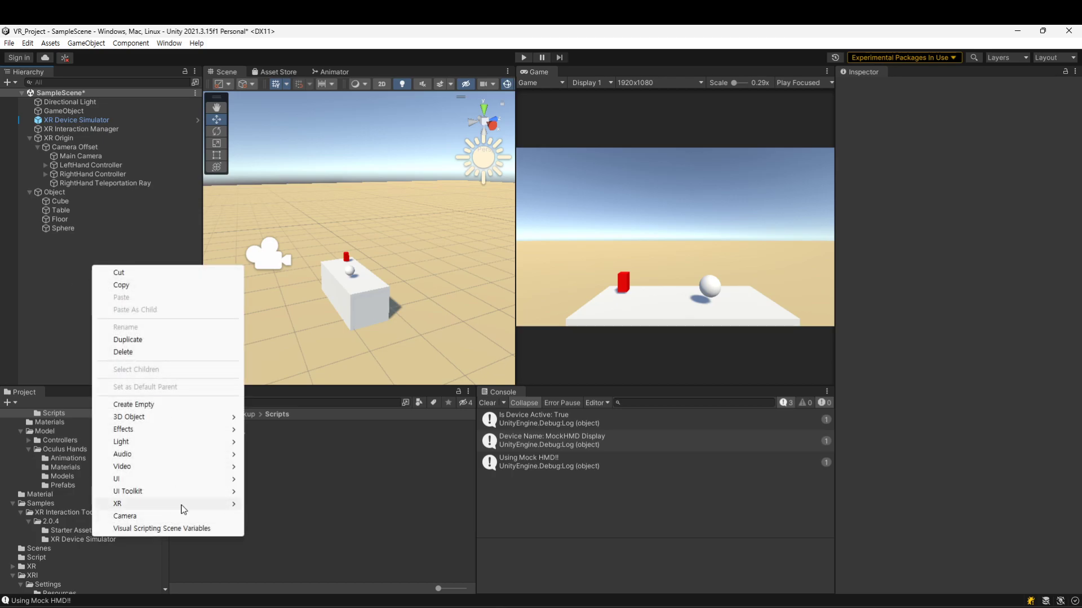
mouse_move(183, 510)
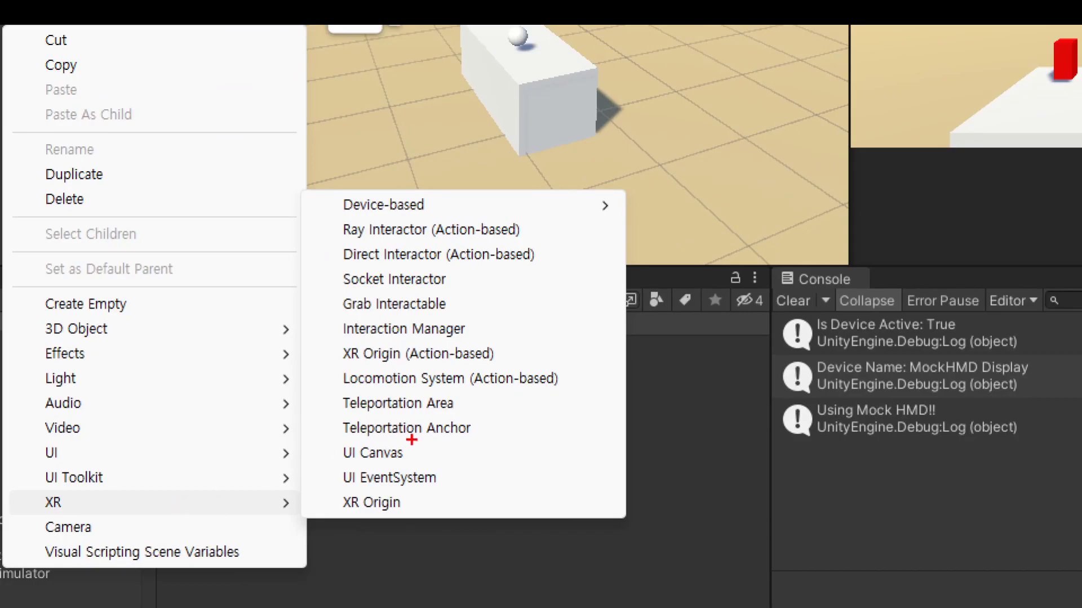
left_click_drag(327, 398, 322, 422)
left_click_drag(342, 418, 470, 412)
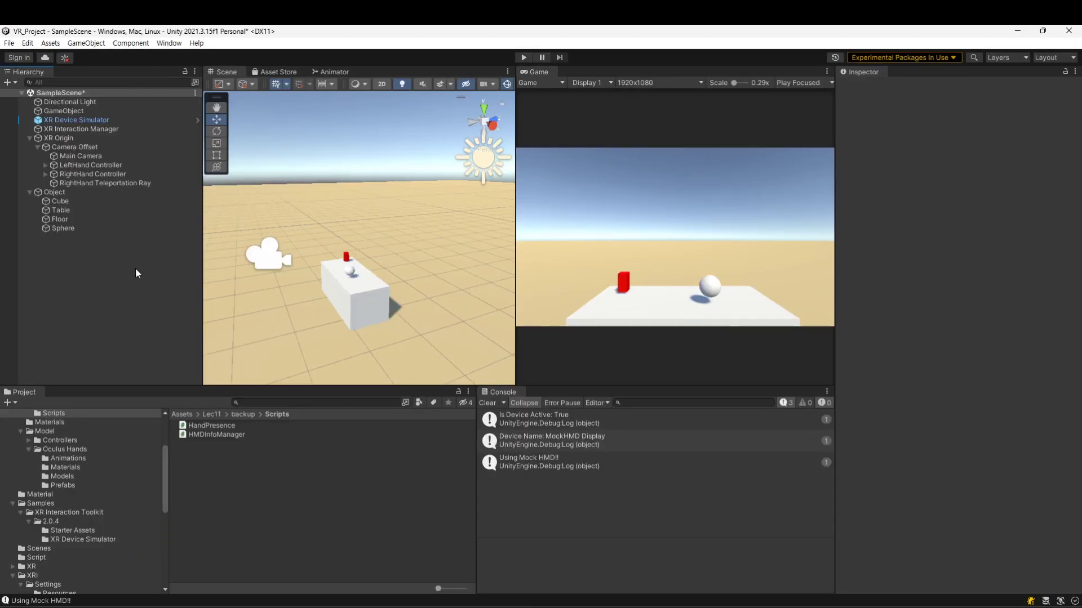
right_click(106, 274)
mouse_move(187, 514)
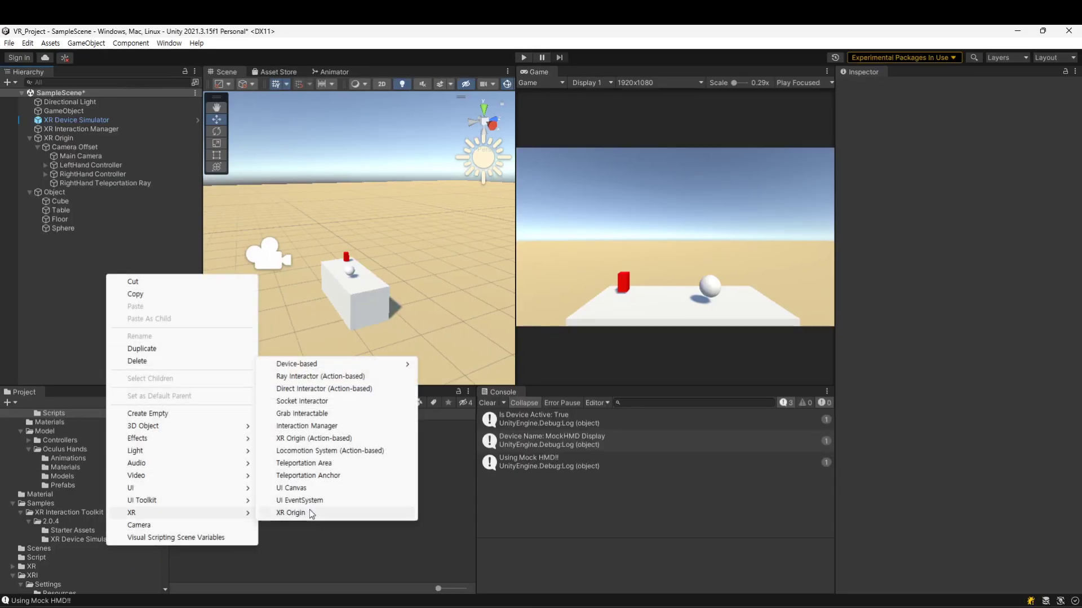
left_click(354, 465)
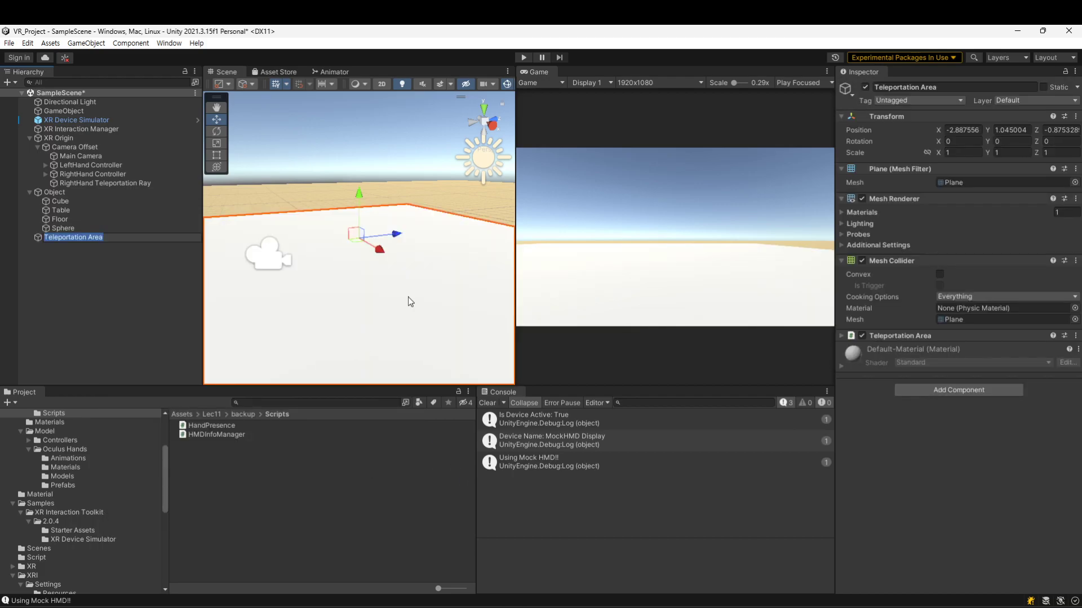
scroll(406, 295, "down", 5)
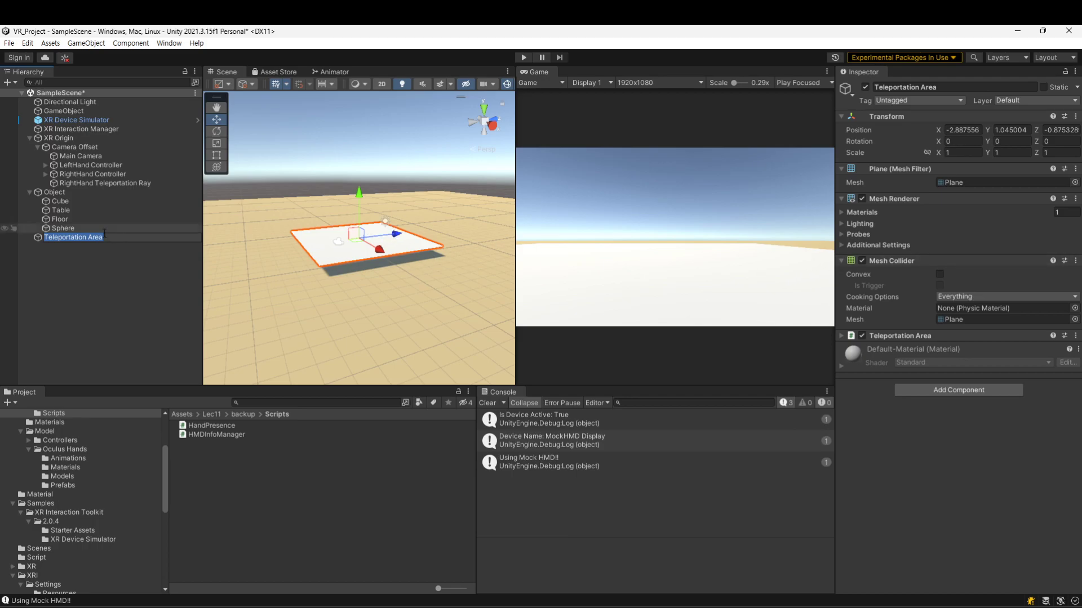
Compare the Floor's components with those of the Teleportation Area object and examine the Teleportation Area component's settings and the plane it covers
left_click(91, 220)
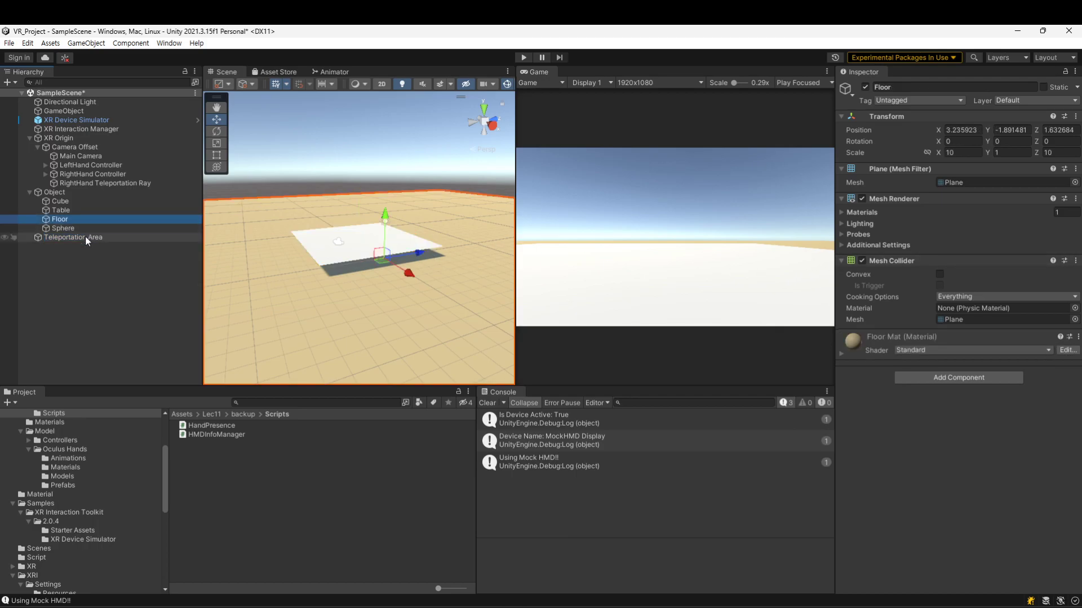
left_click(85, 237)
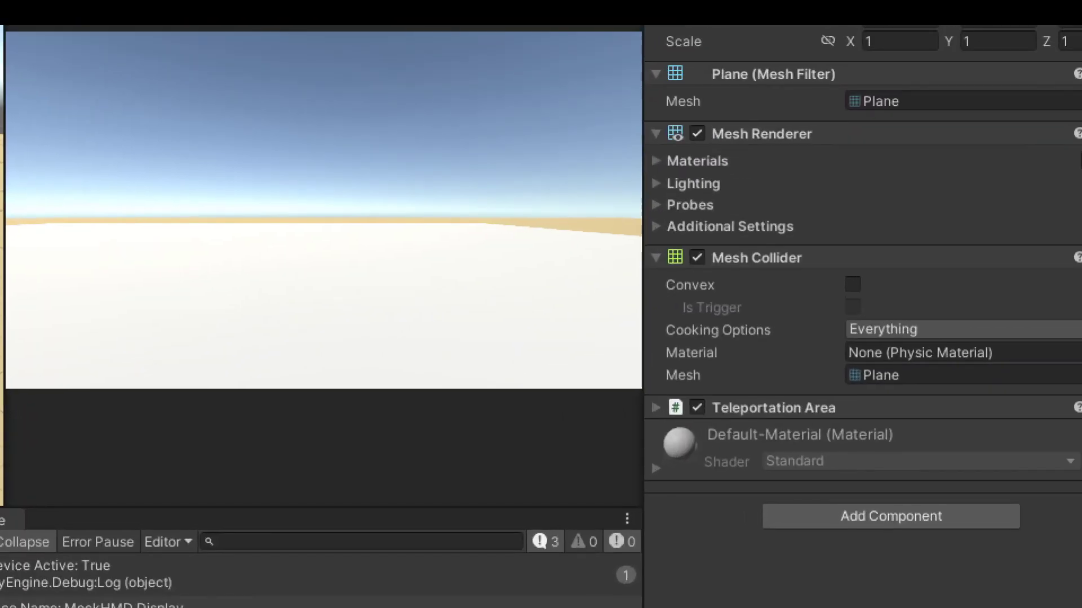
left_click_drag(646, 391, 643, 475)
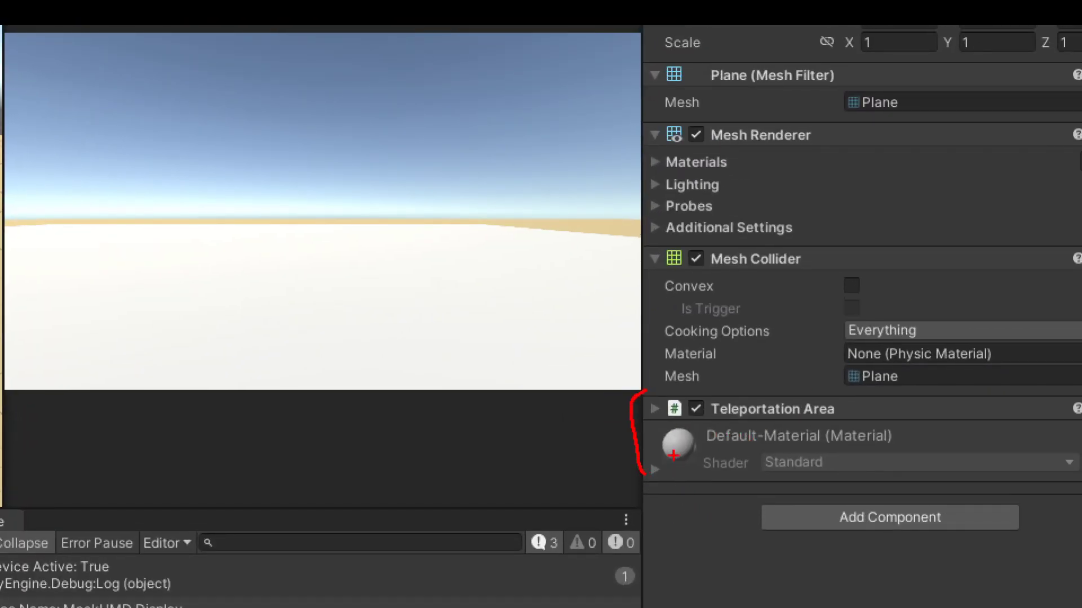
left_click_drag(670, 420, 836, 428)
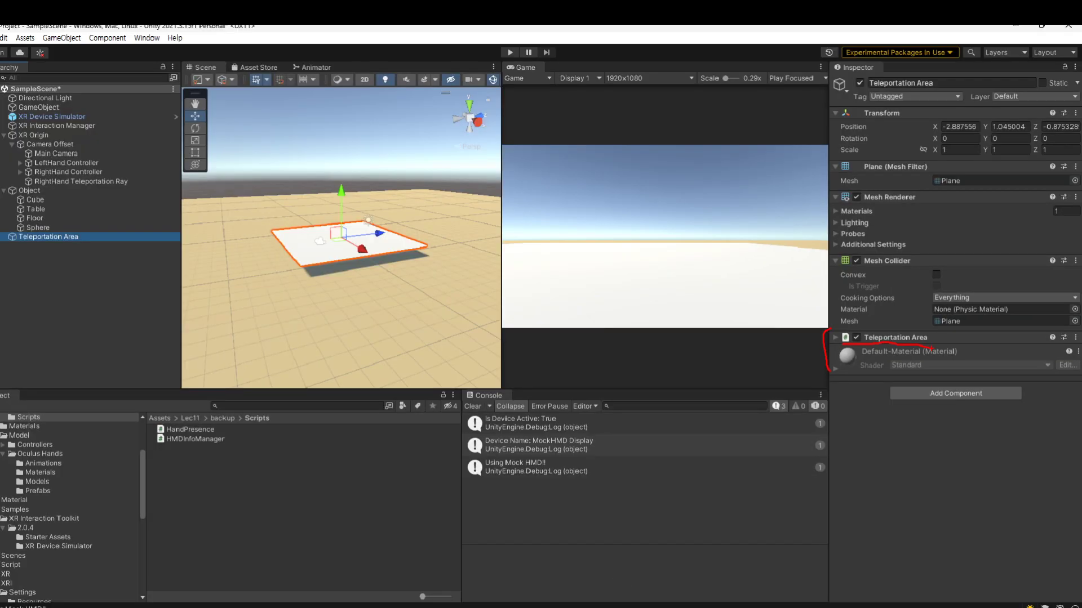
left_click(655, 409)
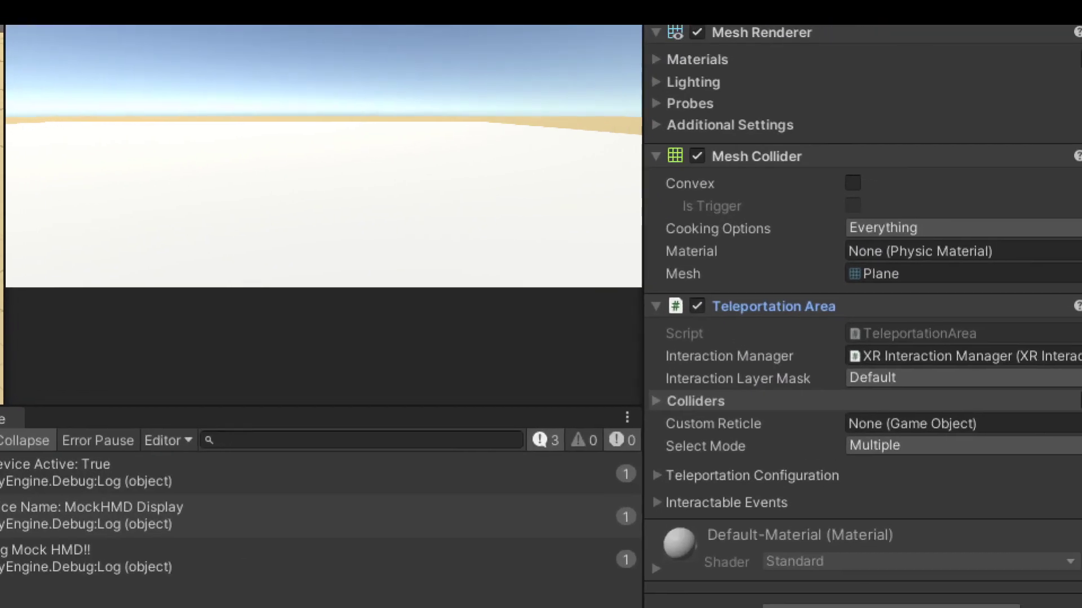
left_click_drag(853, 341, 927, 342)
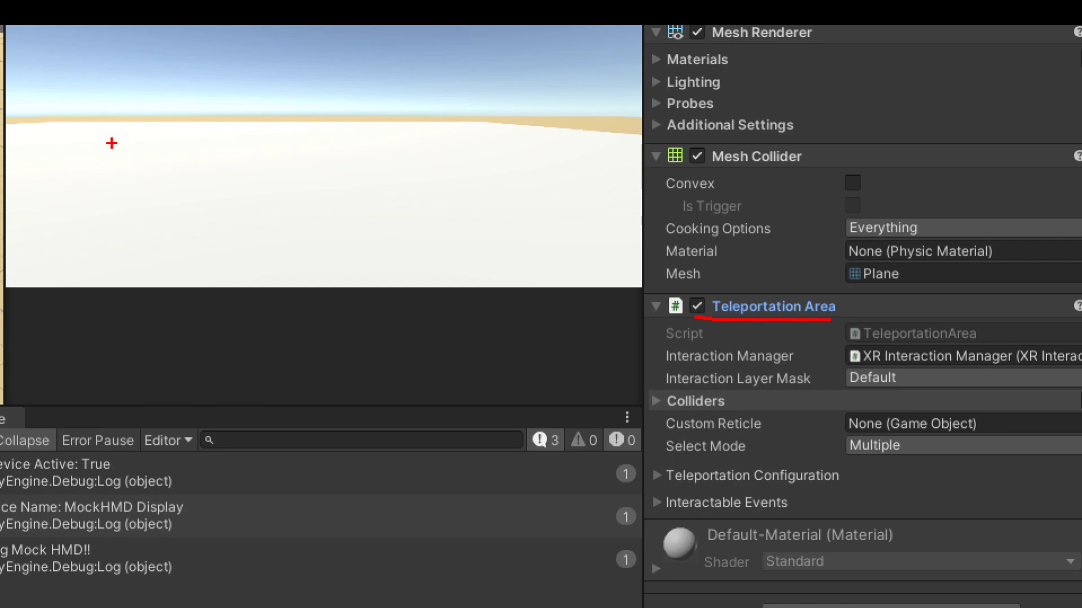
left_click_drag(111, 128, 2, 180)
left_click_drag(188, 157, 100, 217)
left_click_drag(327, 140, 250, 228)
left_click_drag(432, 145, 341, 225)
left_click_drag(529, 151, 510, 223)
left_click_drag(595, 174, 591, 251)
left_click_drag(630, 212, 612, 272)
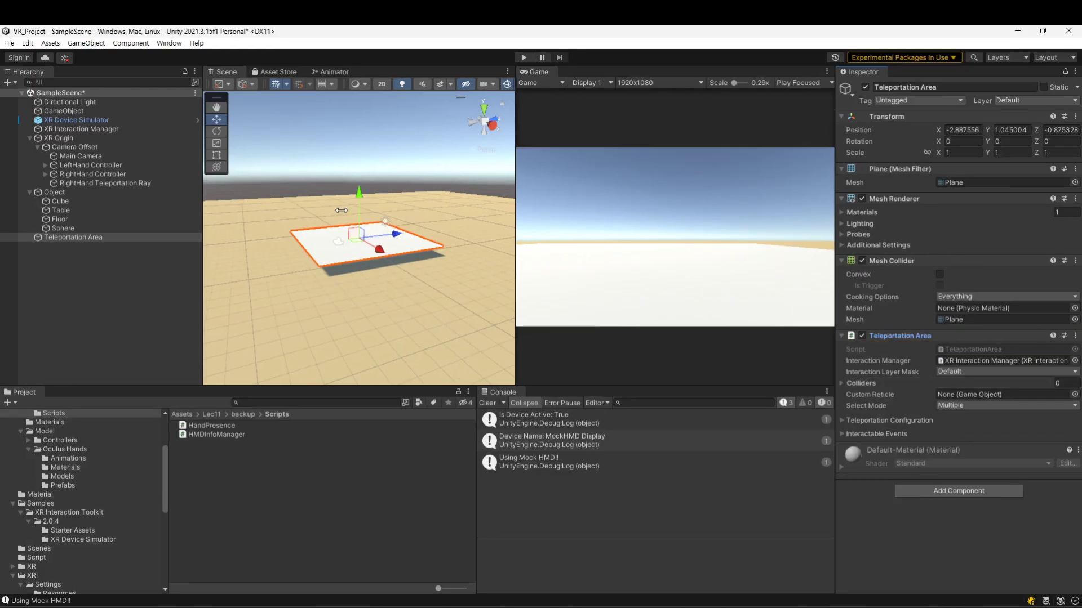
Move the Teleportation Area plane beyond the table and just above the floor, to about X -1.87, Y 0.08, Z 6.11
left_click_drag(396, 234, 443, 194)
mouse_move(460, 246)
left_mouse_down()
mouse_move(478, 248)
mouse_move(461, 238)
left_mouse_up()
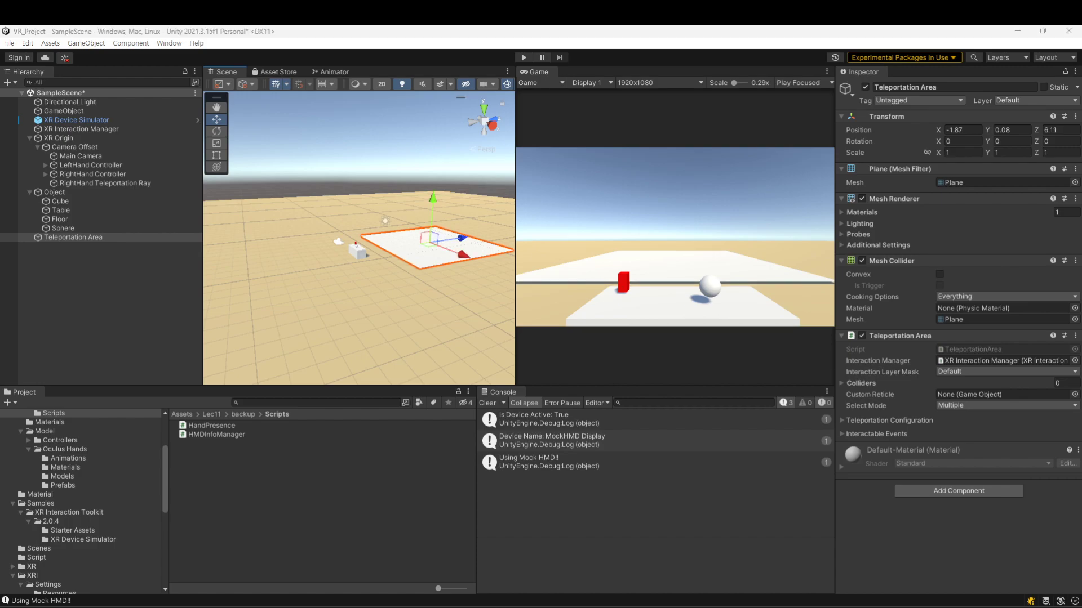
Run the scene, display only the left eye, and widen the game view
left_click(524, 57)
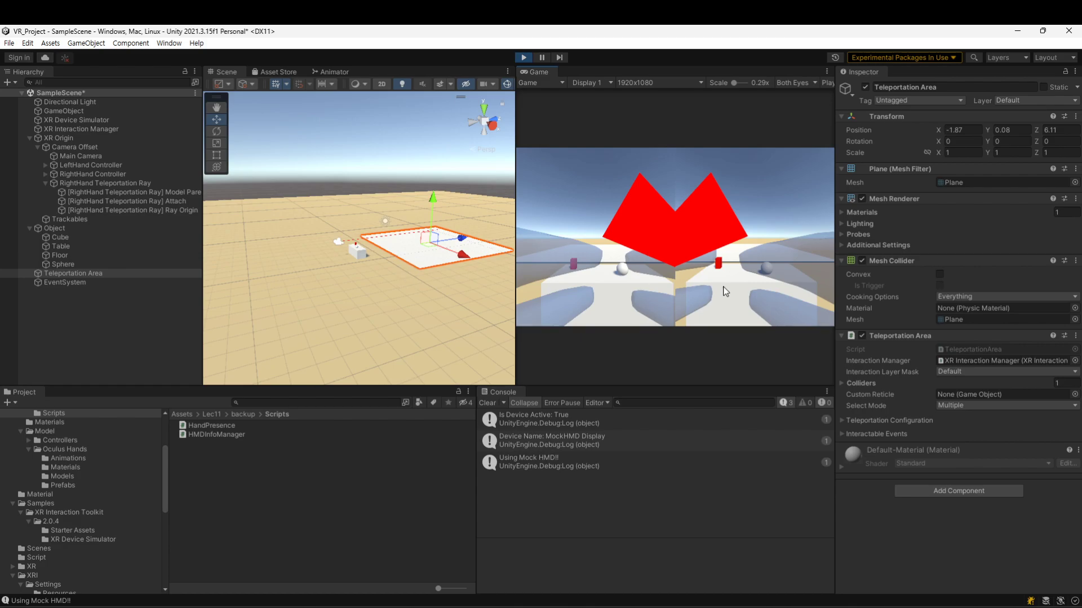
left_click(781, 84)
left_click(794, 102)
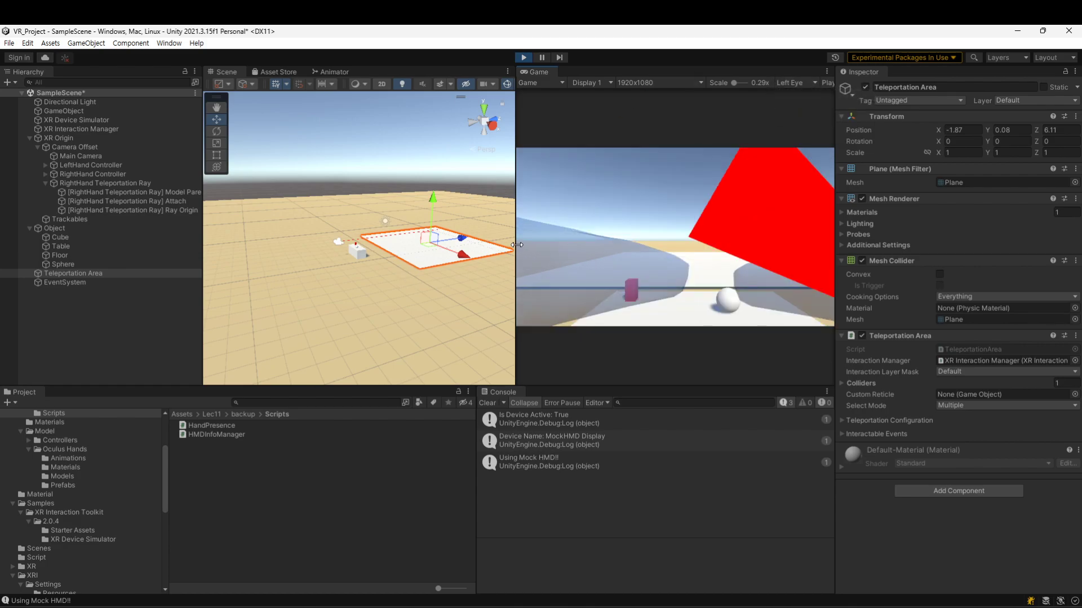
left_click_drag(515, 250, 400, 250)
Position the simulated right hand in view, aim its teleportation ray at the white Teleportation Area plane, and teleport onto it
key("space")
scroll(658, 259, "up", 10)
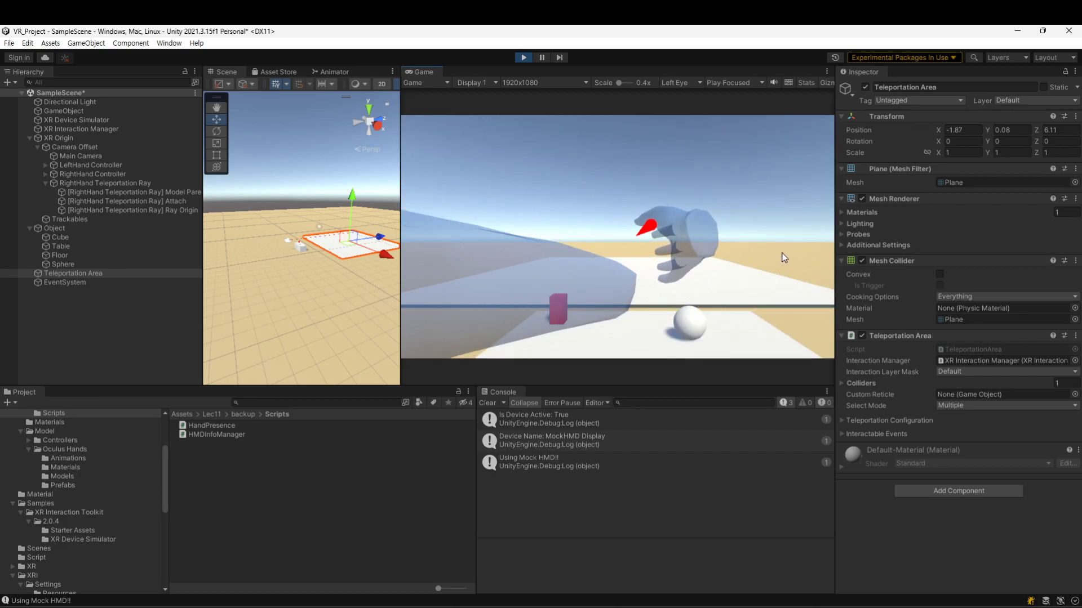
key("space")
scroll(807, 226, "up", 5)
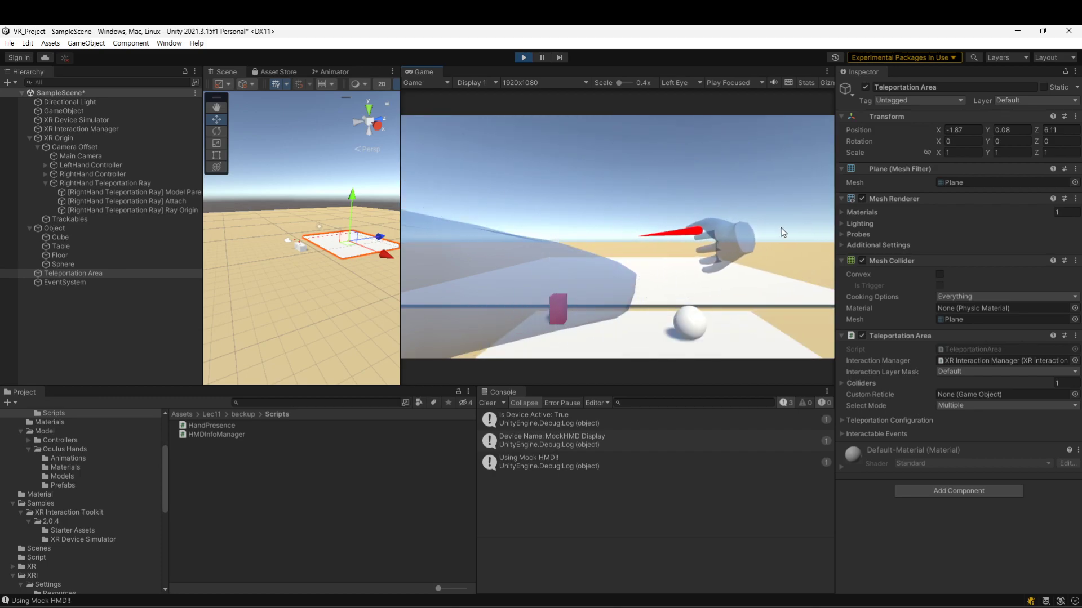
key("space")
key("ctrl+space")
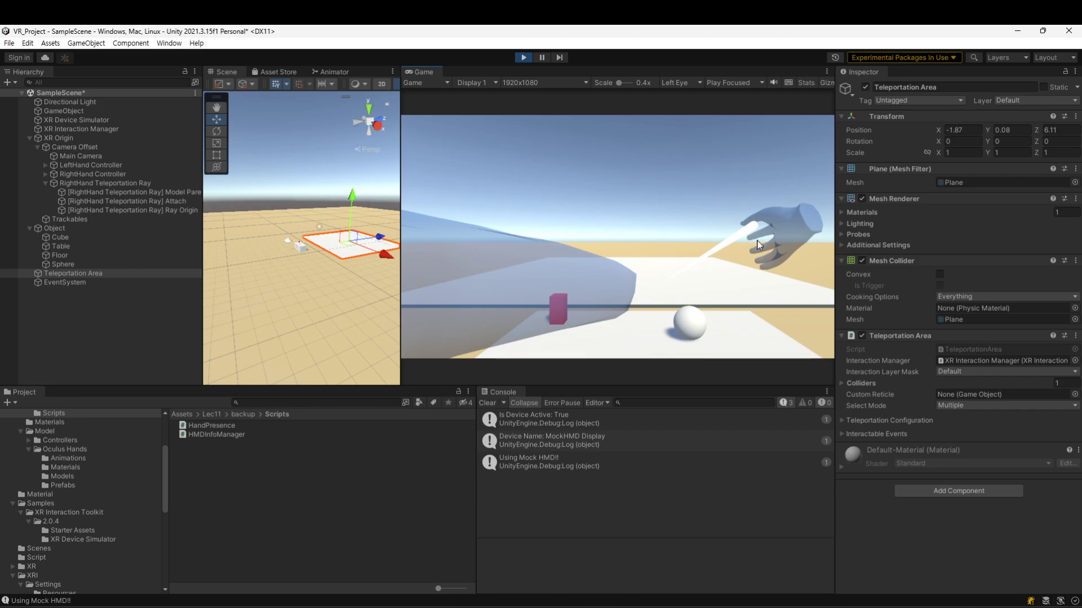
key("g")
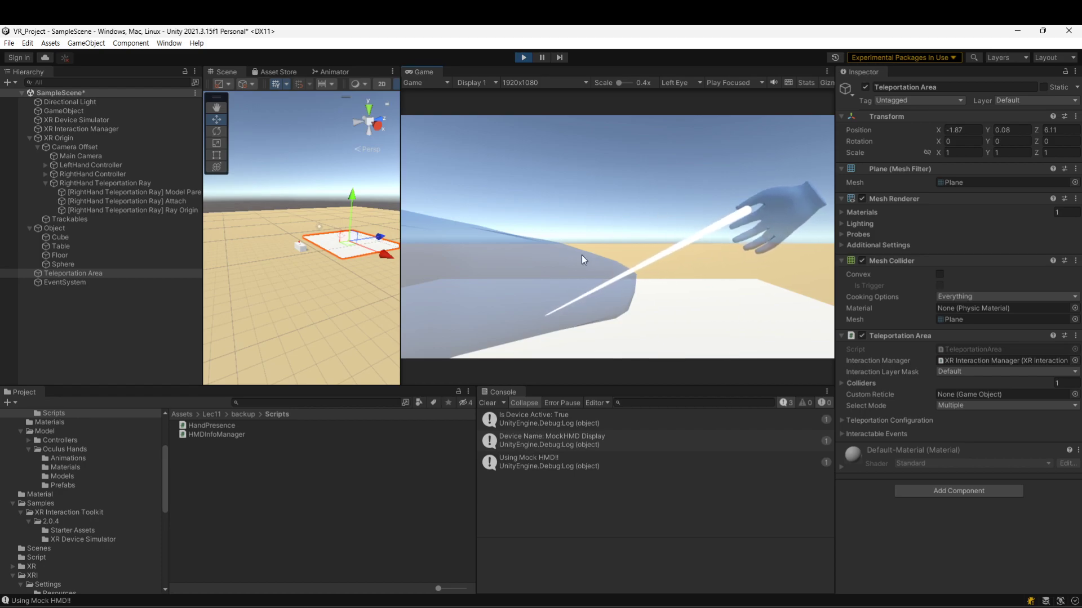
Inspect the XR Origin's position while teleporting once more across the Teleportation Area plane, with the scene view widened slightly
left_click(53, 138)
left_click(800, 261)
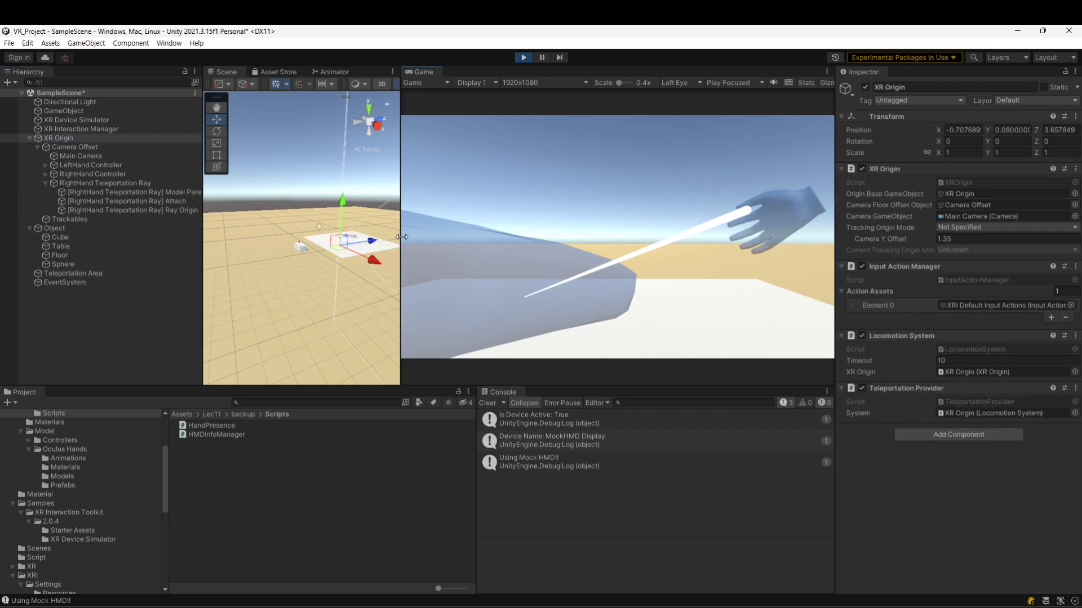
left_click_drag(401, 241, 436, 245)
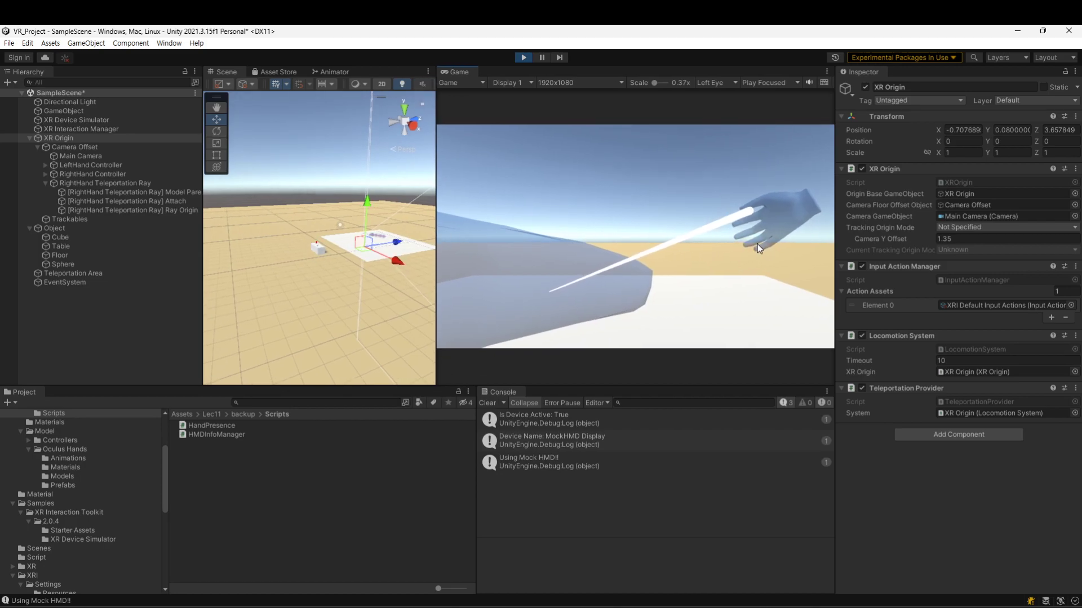
key("g")
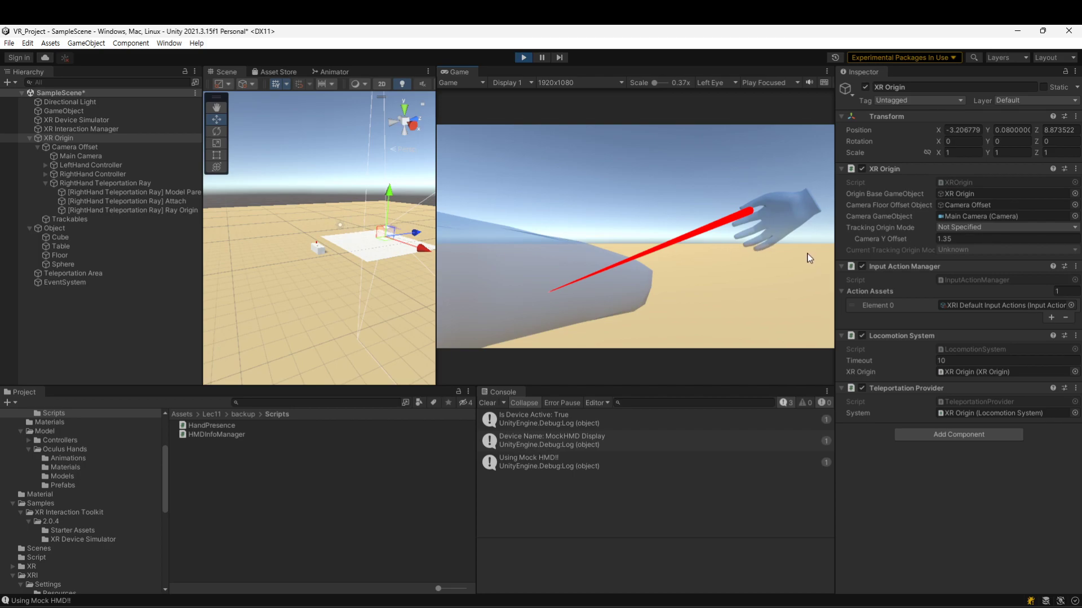
Turn the simulated headset around to look back at the table, and stop the running scene
right_click_drag(792, 266, 397, 264)
right_click_drag(583, 263, 542, 264)
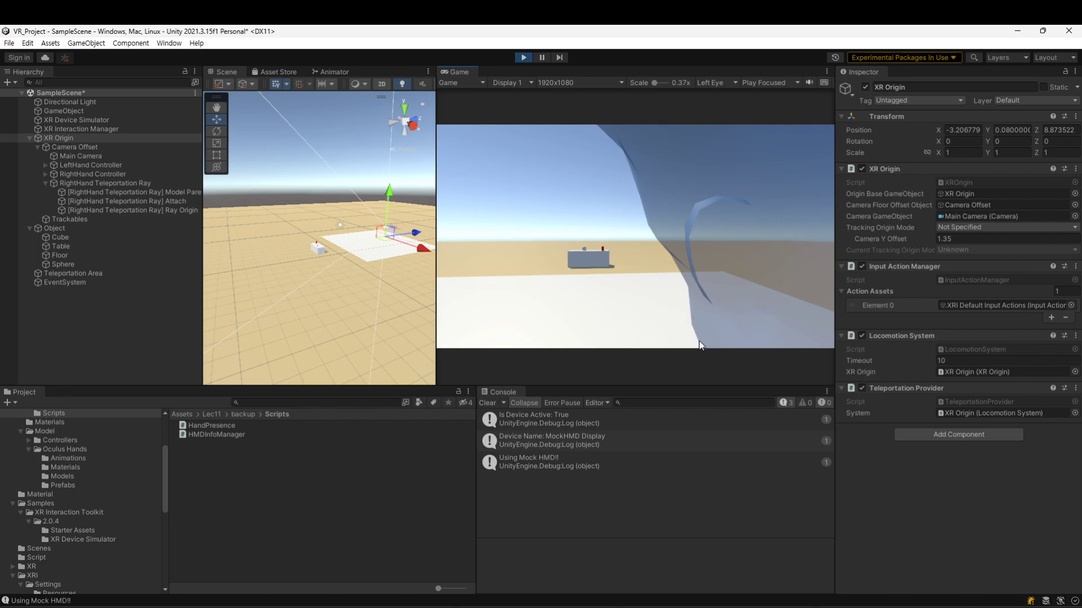
left_click(522, 56)
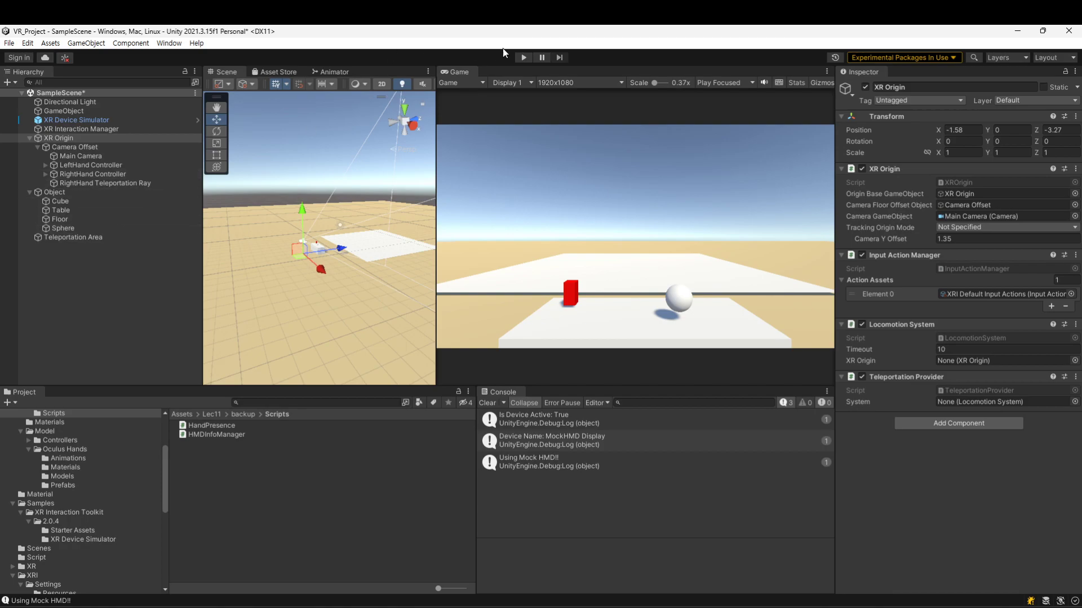
Run the scene again in the left-eye view, aim the right-hand ray off the Teleportation Area plane, and examine it up close
left_click(521, 57)
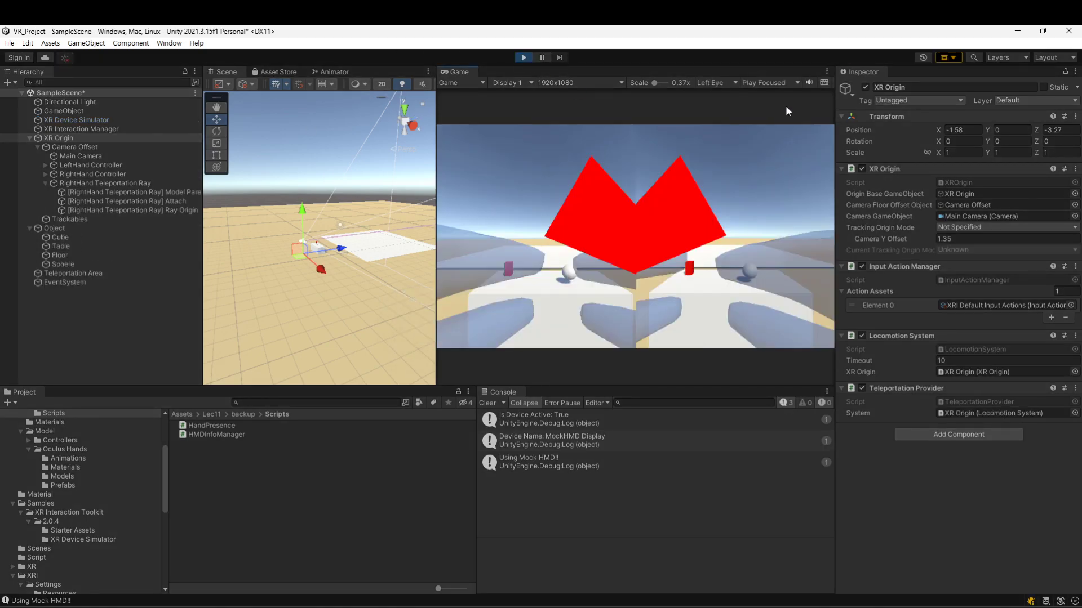
left_click(774, 84)
left_click(714, 83)
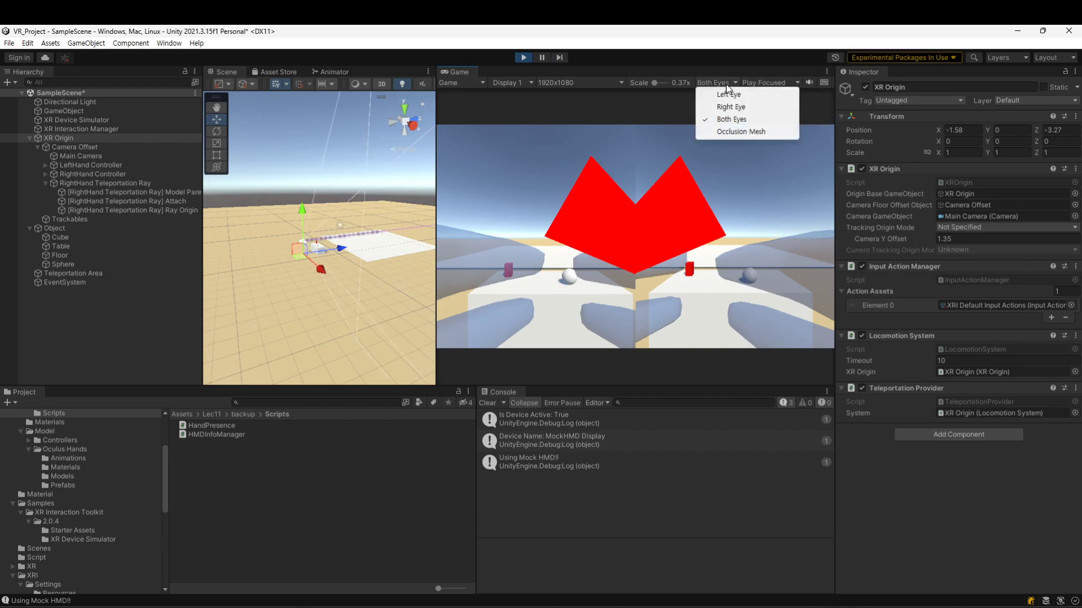
left_click(729, 95)
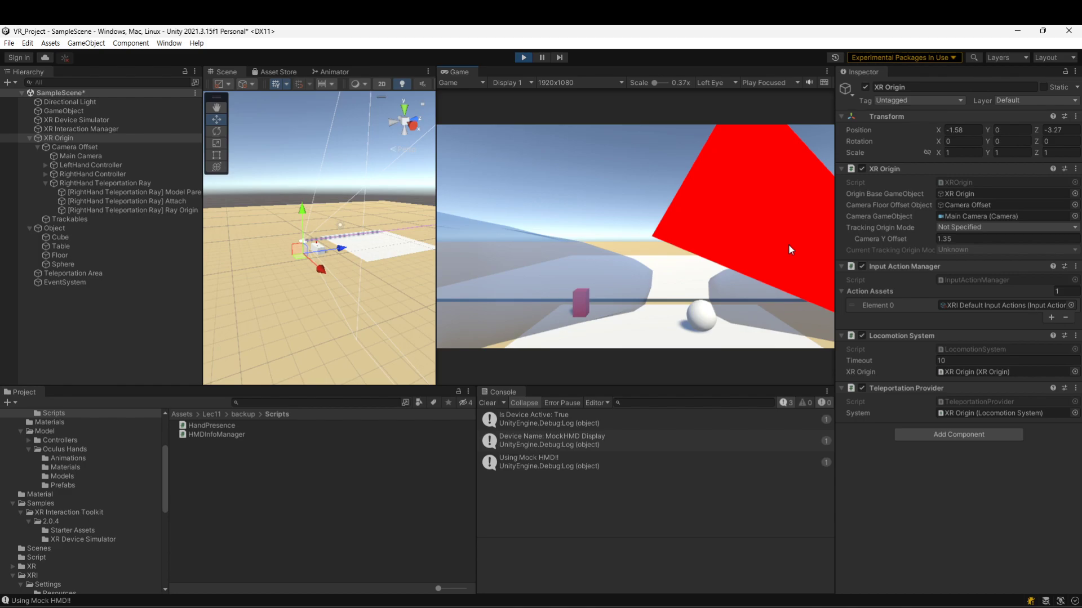
key("space")
scroll(707, 210, "up", 5)
scroll(710, 211, "up", 2)
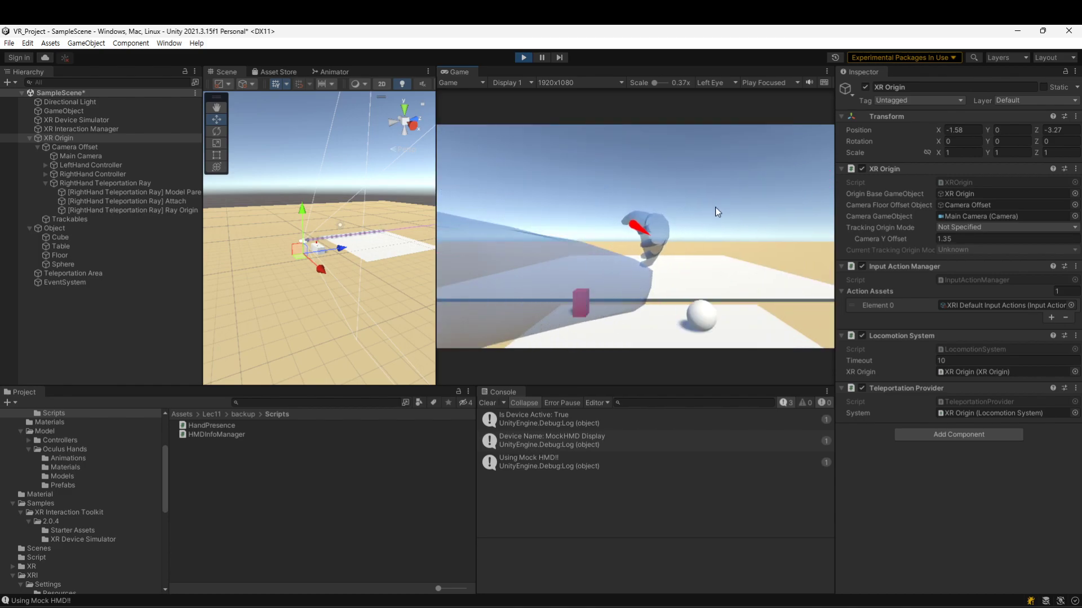
key("ctrl")
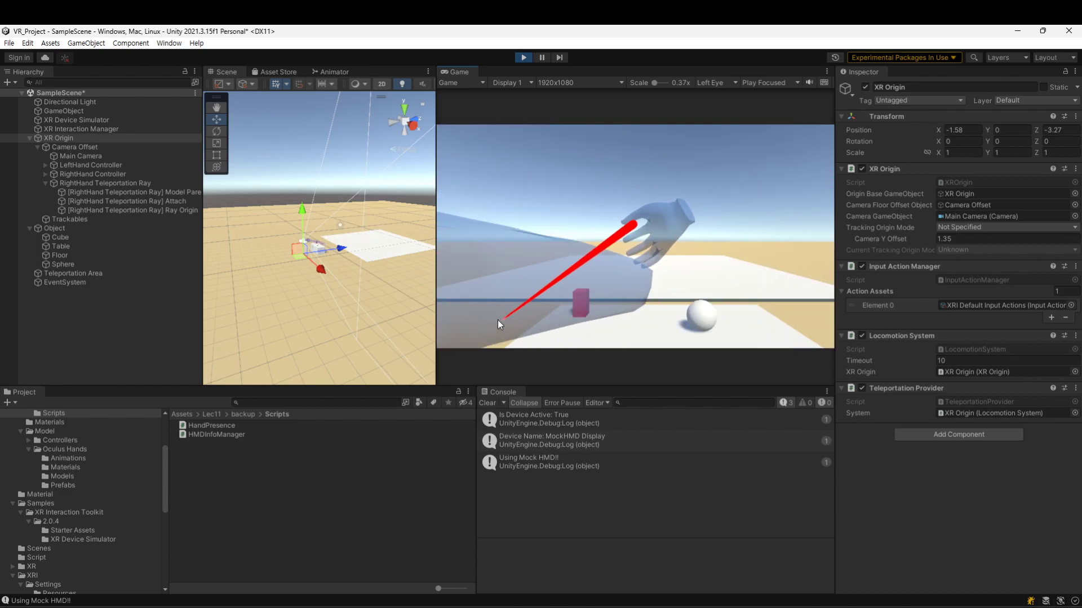
scroll(360, 254, "up", 10)
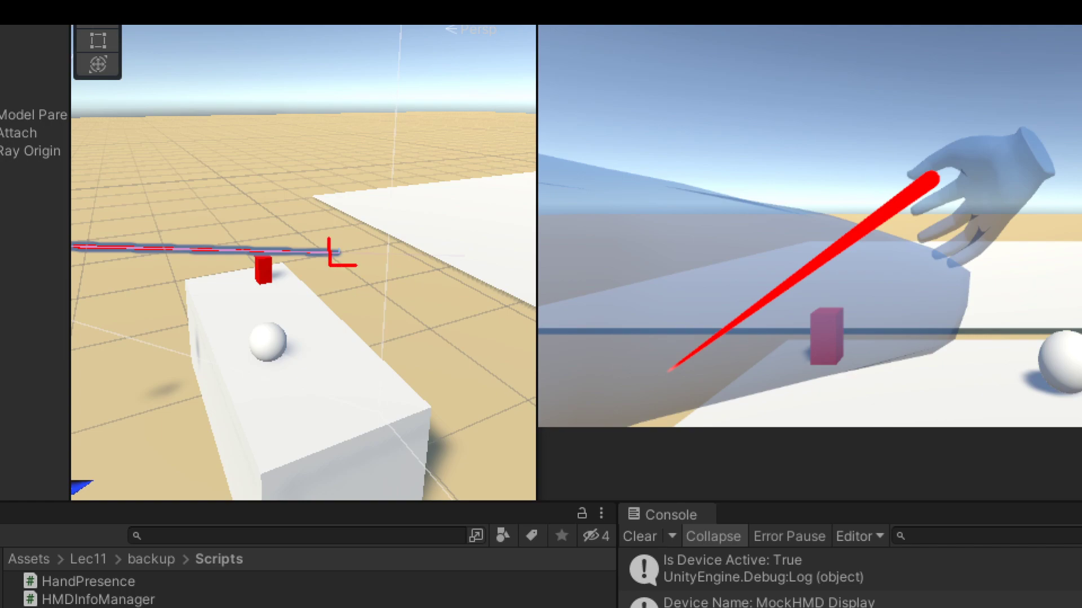
left_click_drag(357, 265, 336, 238)
left_click_drag(186, 124, 105, 176)
left_click_drag(109, 125, 187, 189)
left_click_drag(257, 131, 219, 169)
left_click_drag(231, 139, 251, 163)
mouse_move(380, 119)
left_mouse_down()
mouse_move(319, 148)
mouse_move(383, 160)
left_mouse_up()
left_click_drag(472, 120, 425, 144)
left_click_drag(430, 110, 466, 160)
mouse_move(186, 216)
left_mouse_down()
mouse_move(148, 249)
mouse_move(196, 260)
left_mouse_up()
left_click_drag(287, 221, 251, 249)
left_click_drag(244, 219, 284, 269)
mouse_move(137, 330)
left_mouse_down()
mouse_move(106, 366)
mouse_move(174, 397)
left_mouse_up()
left_click_drag(442, 312, 390, 359)
left_click_drag(406, 299, 453, 369)
mouse_move(400, 196)
left_mouse_down()
mouse_move(397, 221)
mouse_move(401, 195)
left_mouse_up()
mouse_move(474, 186)
left_mouse_down()
mouse_move(454, 200)
mouse_move(476, 188)
left_mouse_up()
mouse_move(485, 228)
left_mouse_down()
mouse_move(463, 248)
mouse_move(495, 234)
left_mouse_up()
left_click_drag(519, 191, 510, 216)
mouse_move(512, 166)
left_mouse_down()
mouse_move(528, 170)
mouse_move(352, 197)
mouse_move(528, 306)
left_mouse_up()
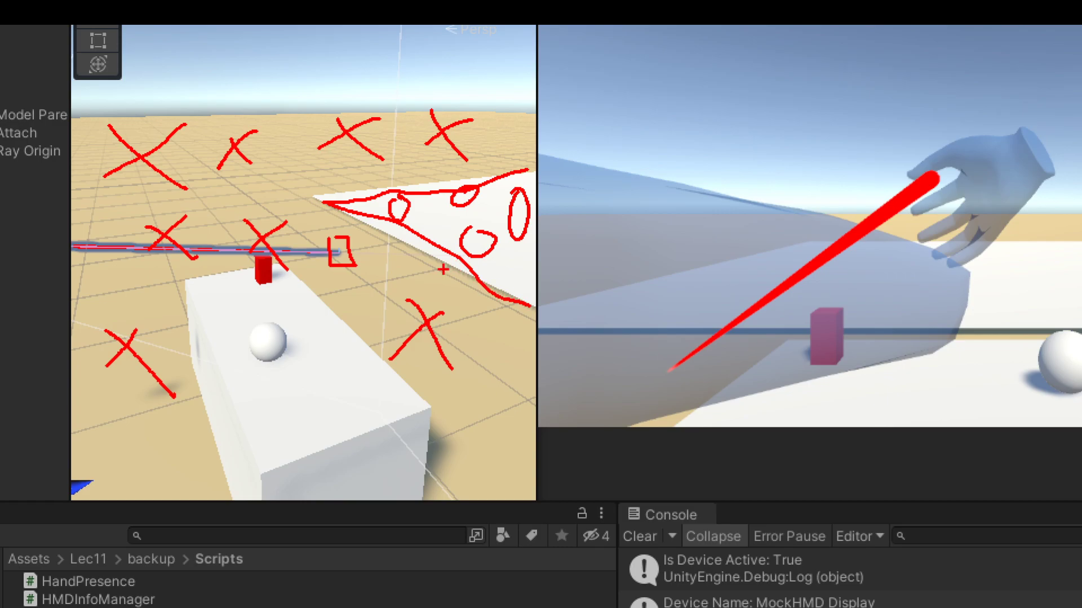
key("Escape")
Stop the running scene and delete the separate Teleportation Area object
left_click(524, 57)
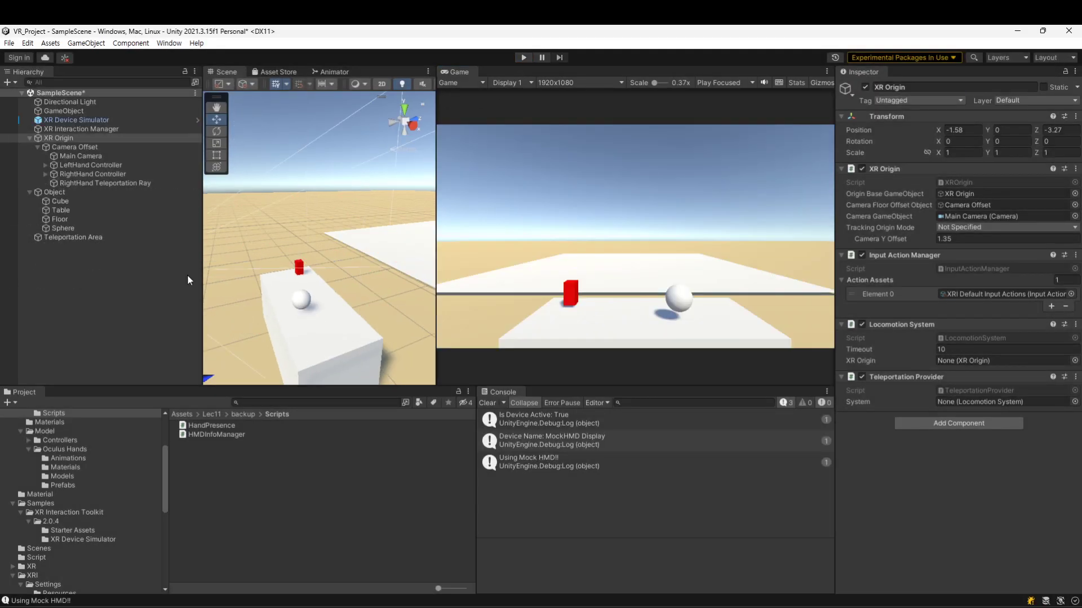
left_click(125, 238)
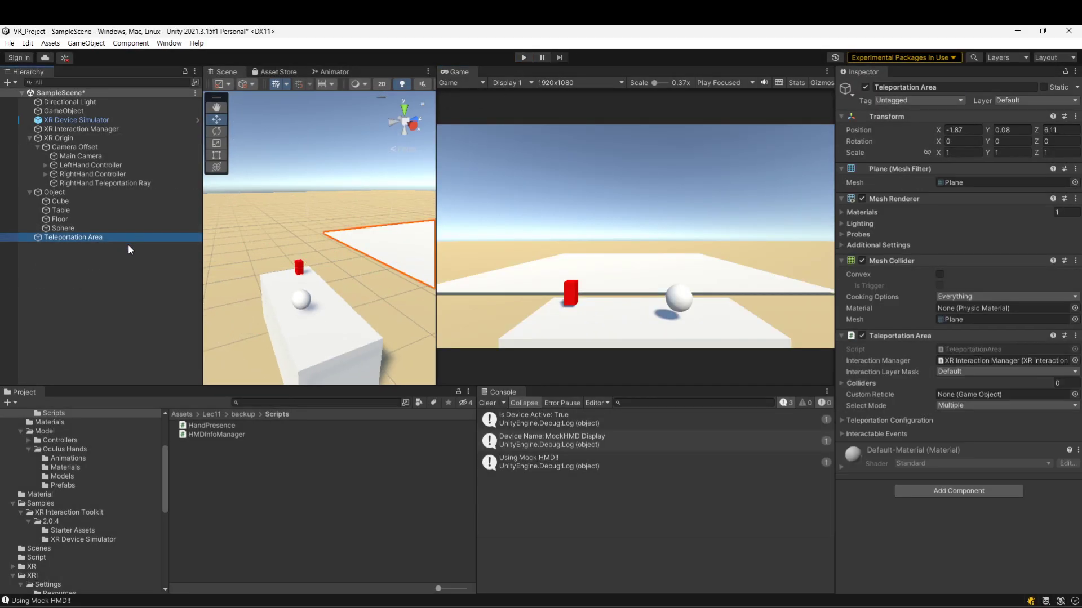
key("Delete")
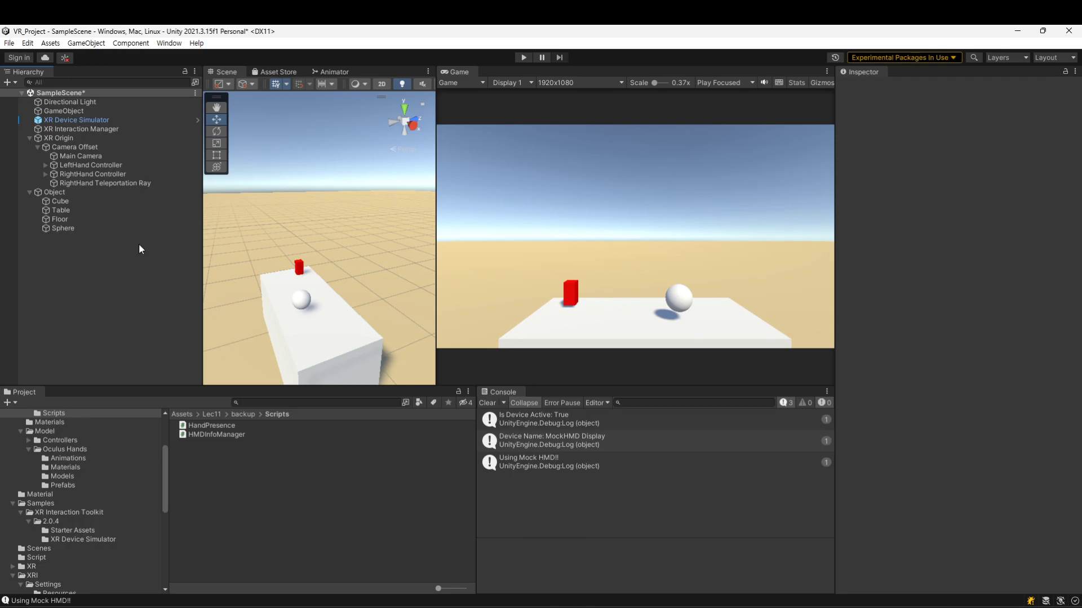
Add a Teleportation Area component to the Floor object
left_click(89, 220)
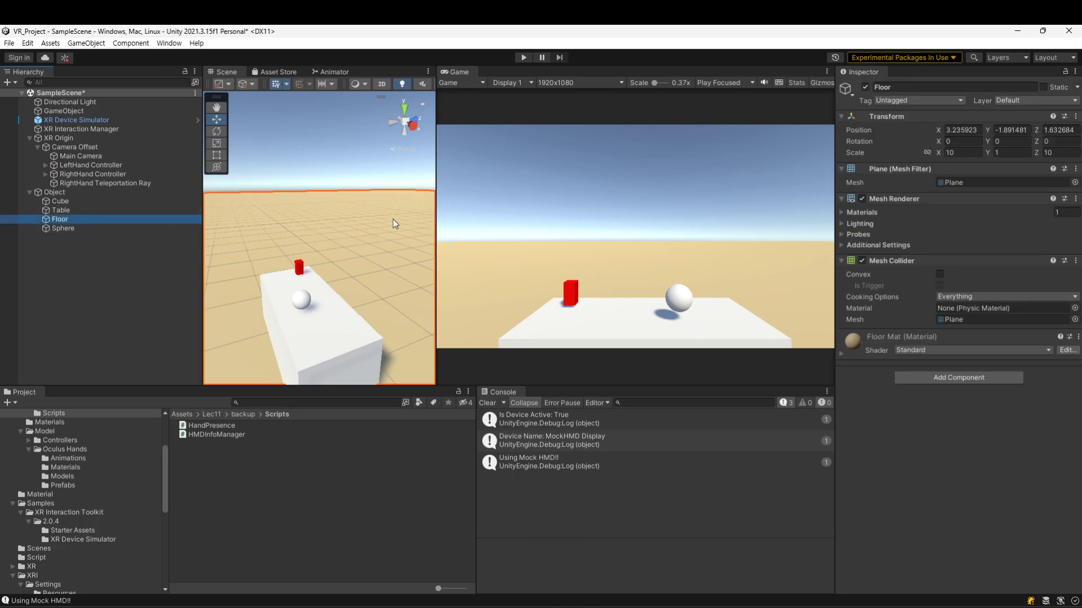
left_click(930, 373)
type("te")
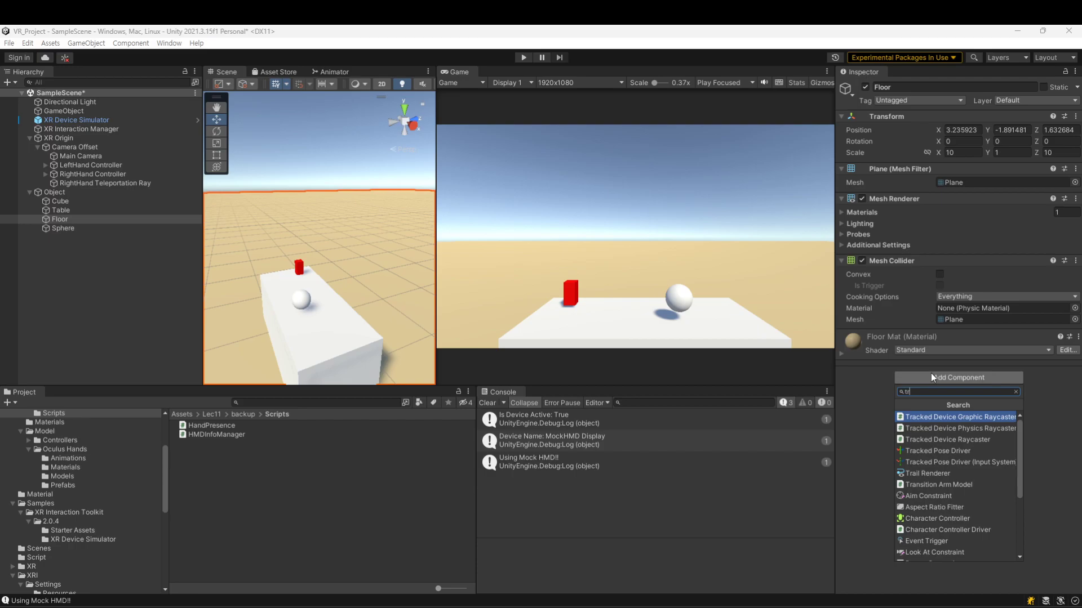
type("lep")
key("Down")
key("Return")
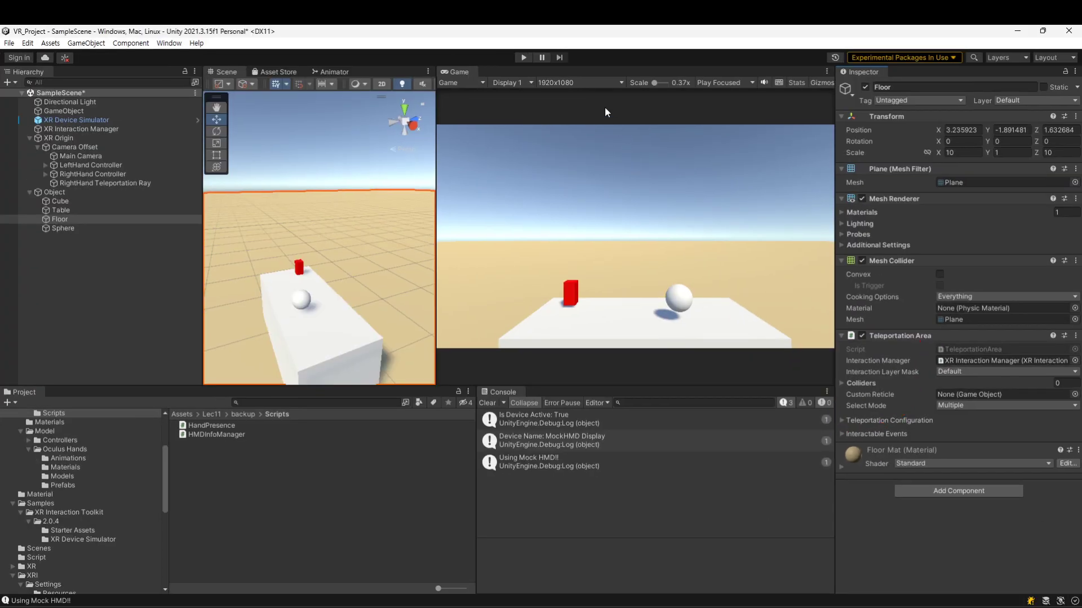
Test teleporting across the Floor in the left-eye view, look back toward the table, and stop the running scene
left_click(524, 57)
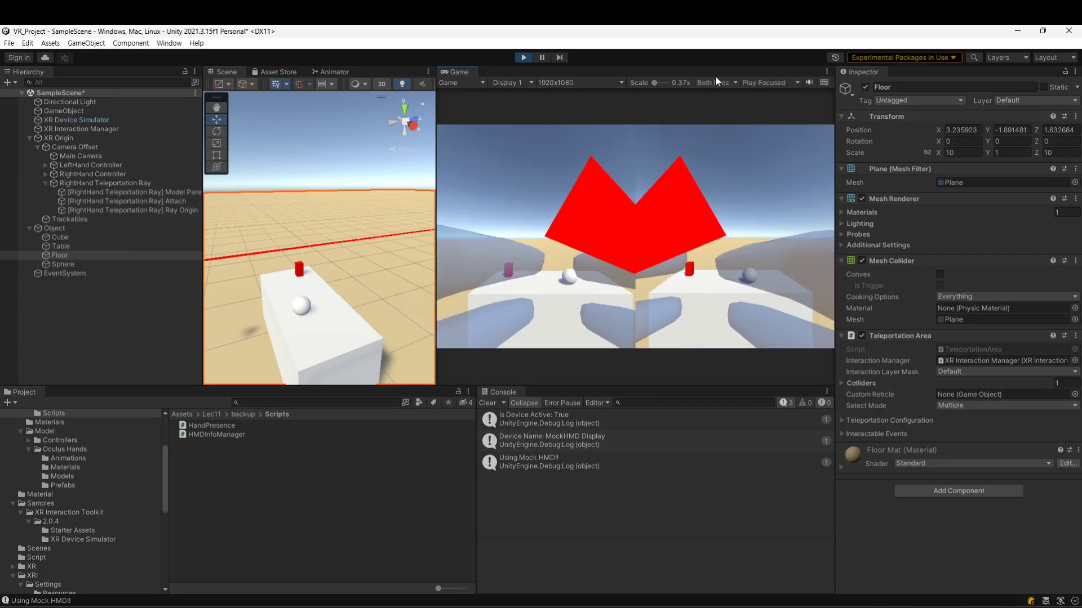
left_click(717, 81)
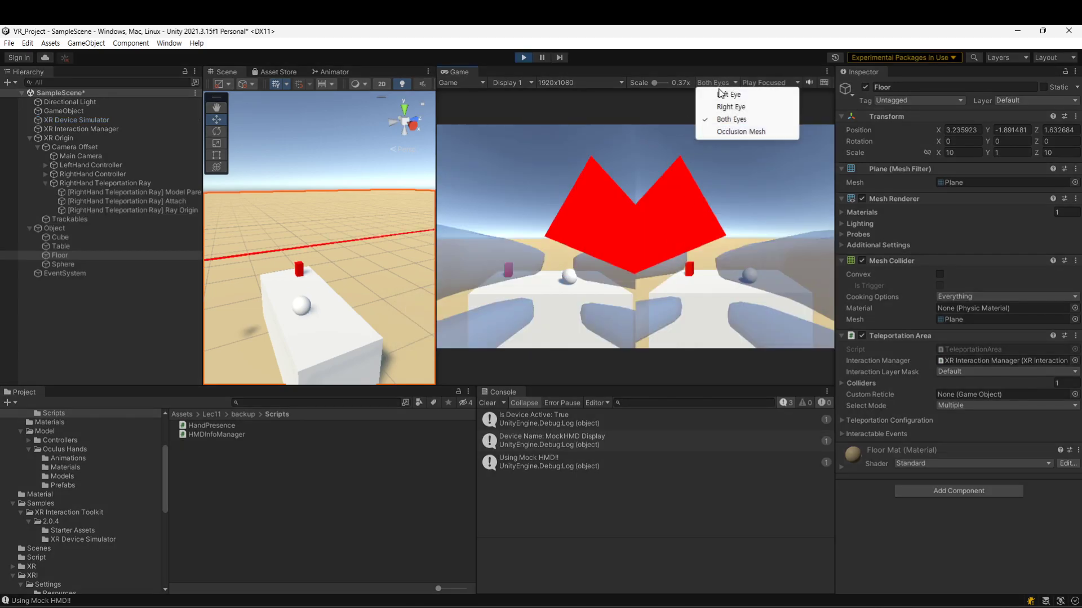
left_click(727, 94)
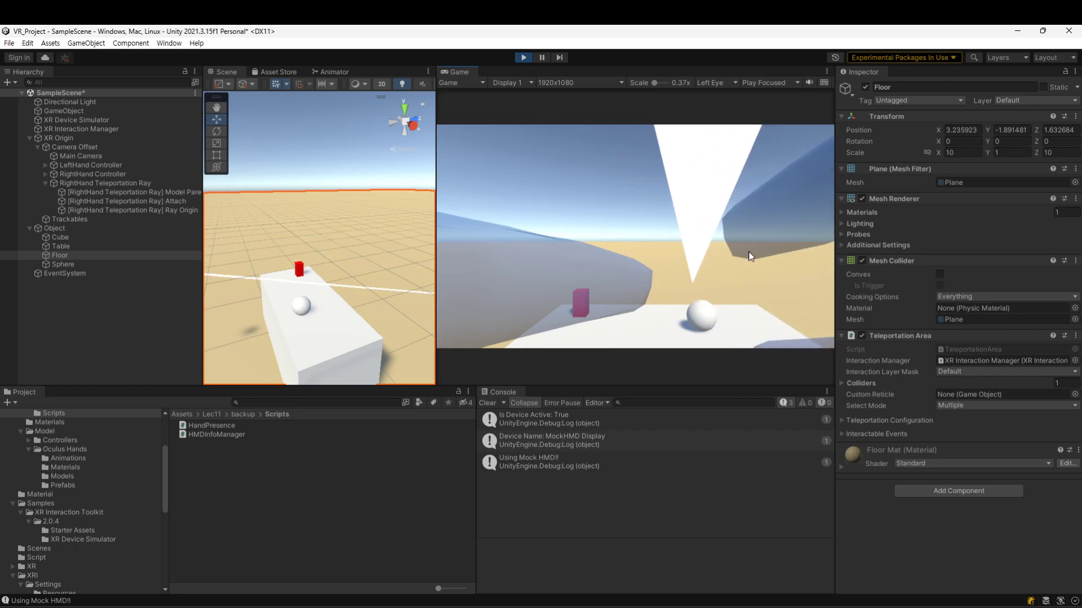
key("g")
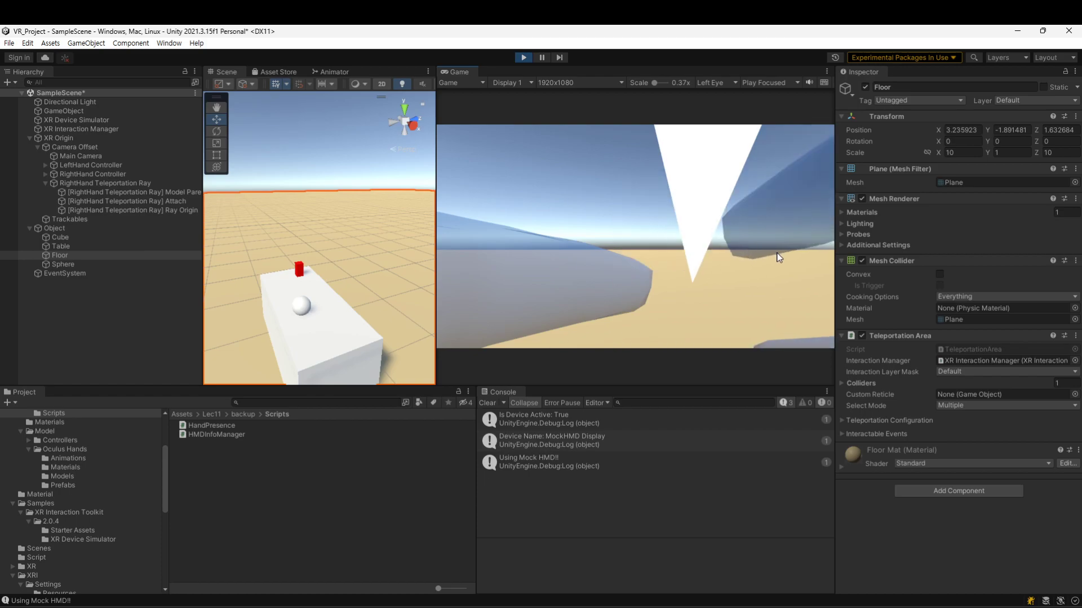
right_click_drag(779, 258, 83, 240)
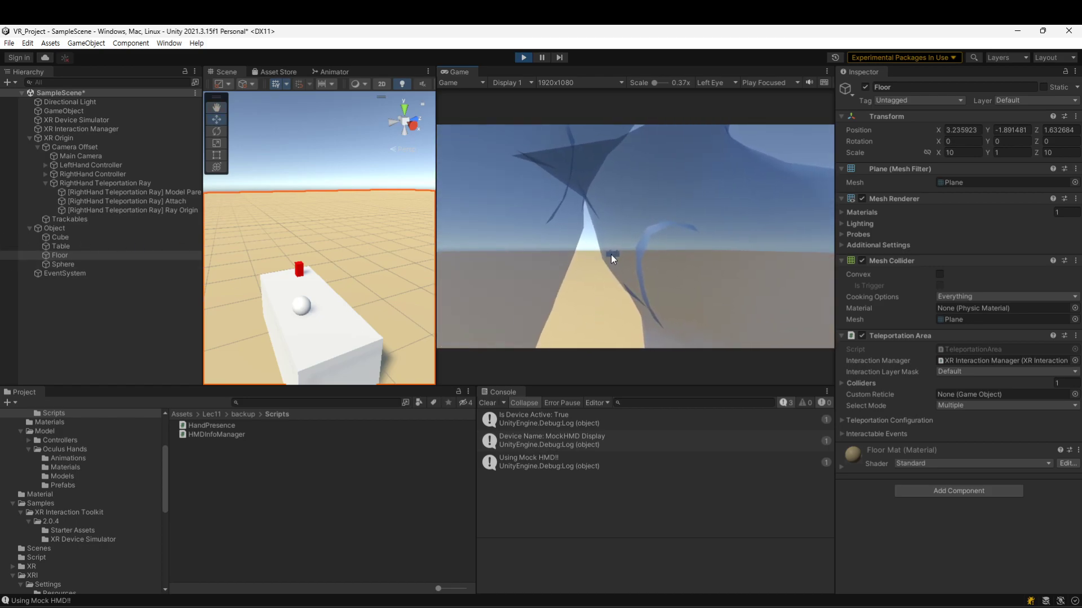
left_click(522, 57)
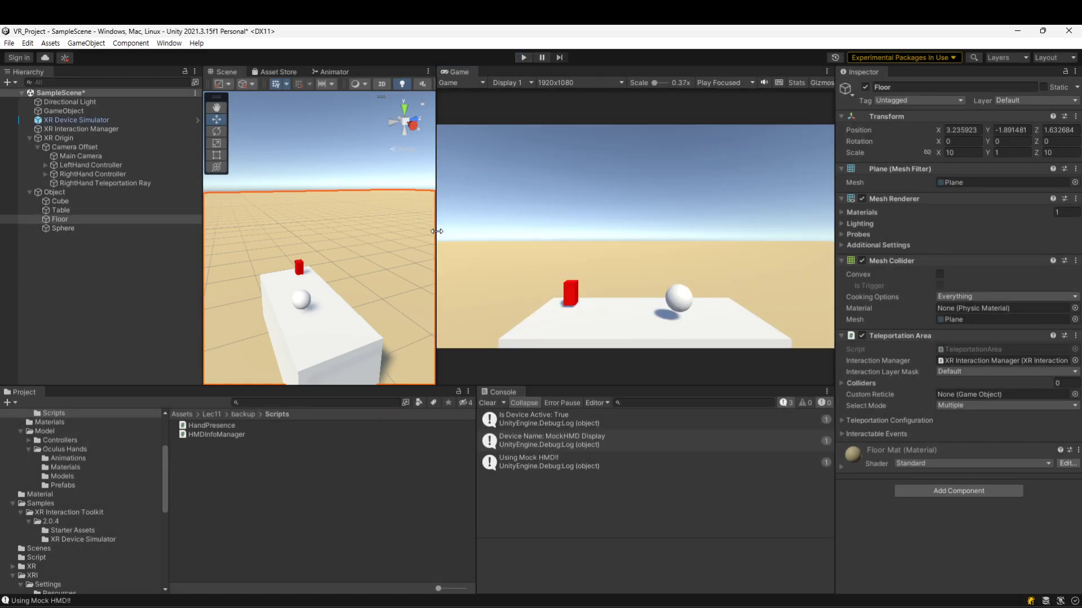
Review the locomotion components on the XR Origin and the Teleportation Area component on the Floor
left_click(110, 140)
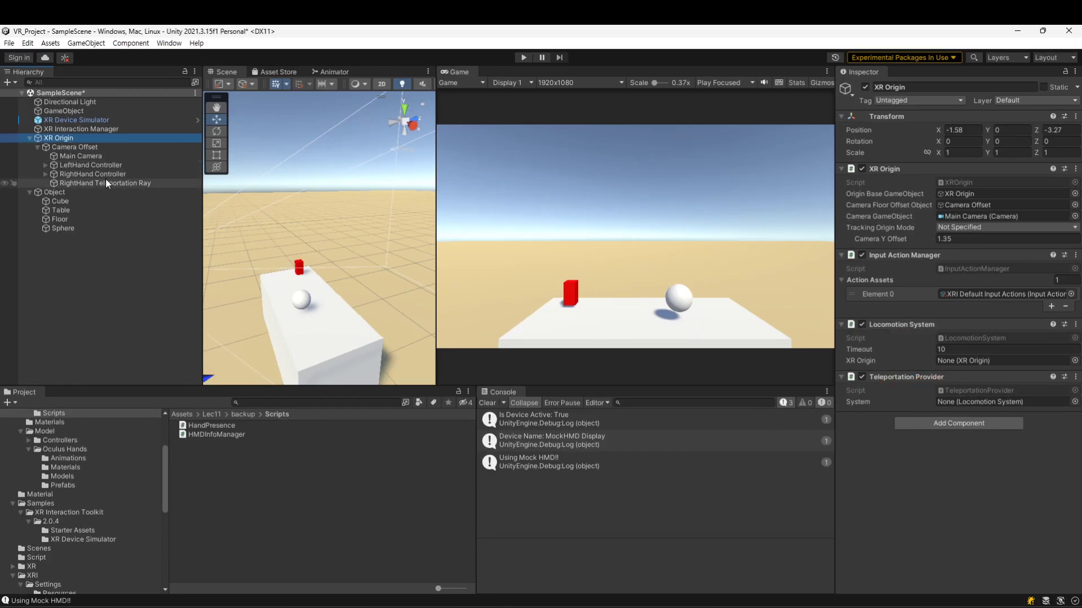
left_click(60, 219)
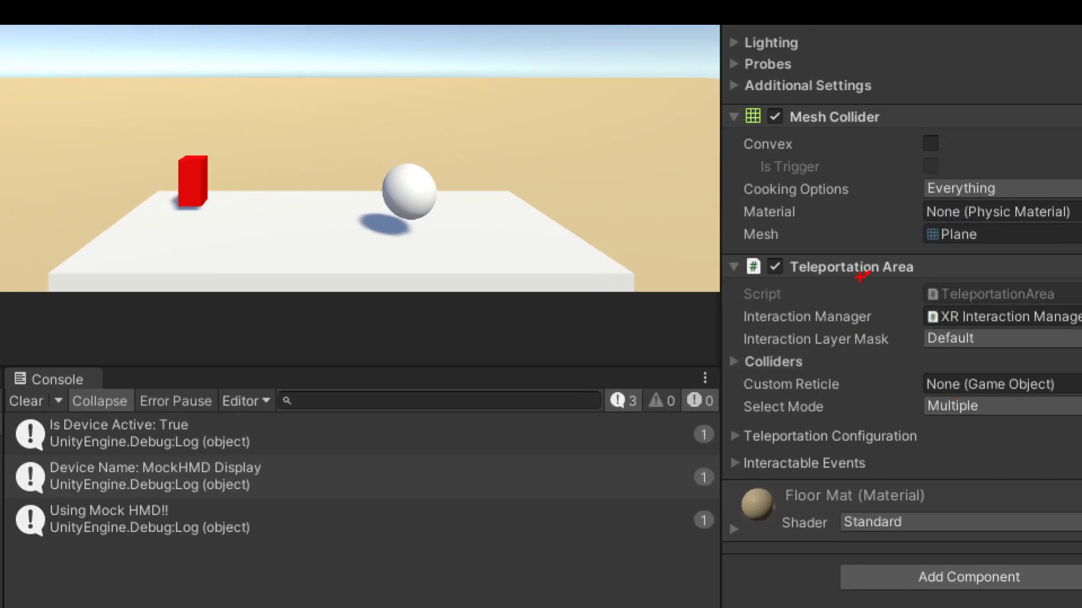
mouse_move(860, 276)
left_mouse_down()
mouse_move(785, 290)
mouse_move(924, 247)
mouse_move(885, 293)
left_mouse_up()
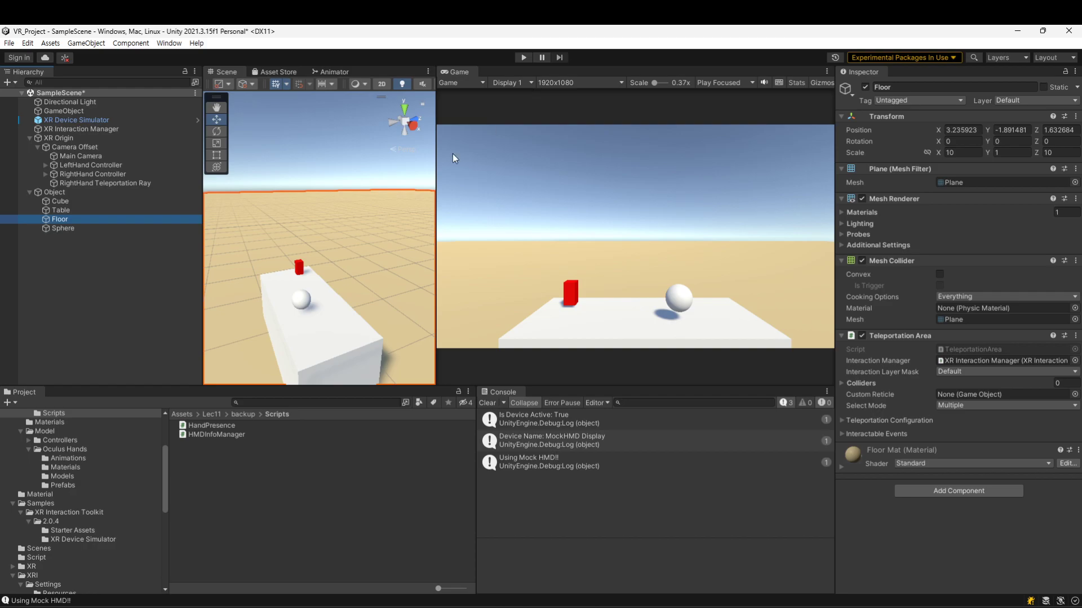
left_click(69, 290)
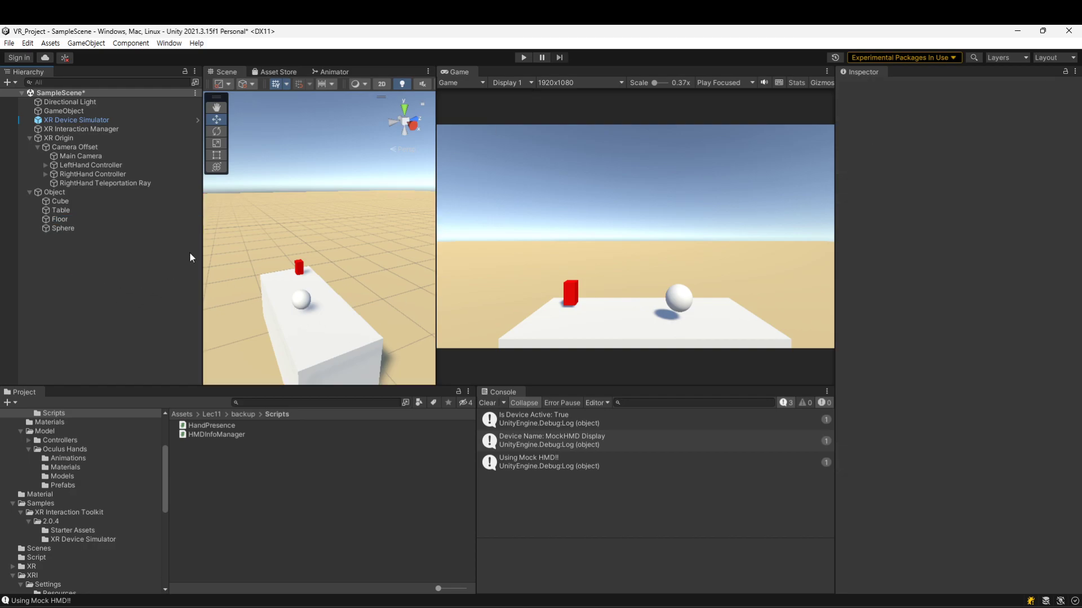
double_click(78, 140)
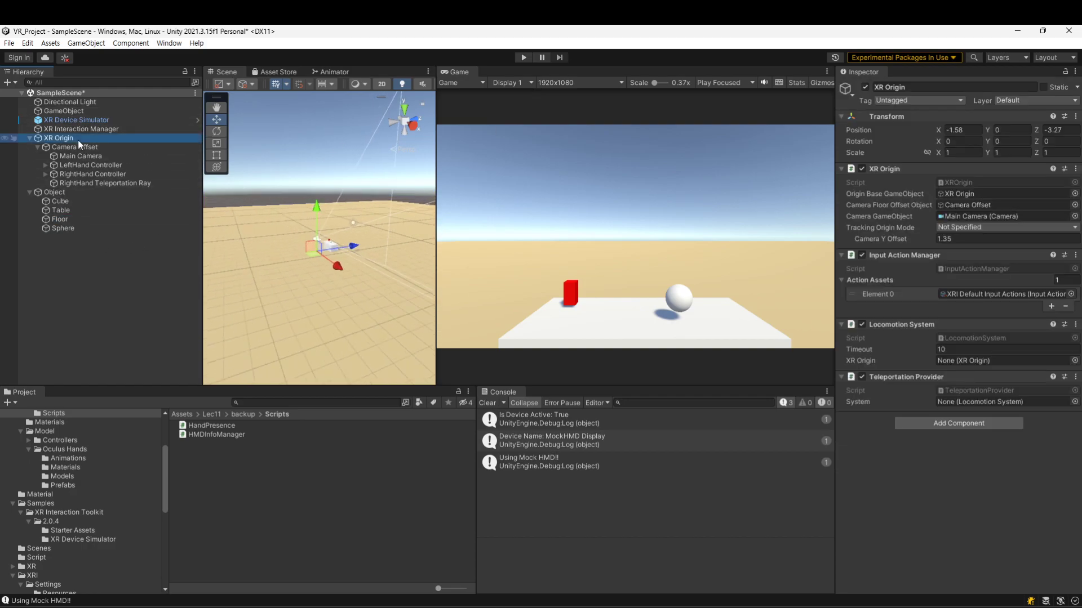
Add an XR Teleportation Anchor object at the top level of the scene
scroll(350, 228, "up", 10)
middle_click_drag(350, 227, 300, 276)
scroll(300, 276, "up", 5)
right_click(99, 281)
mouse_move(170, 522)
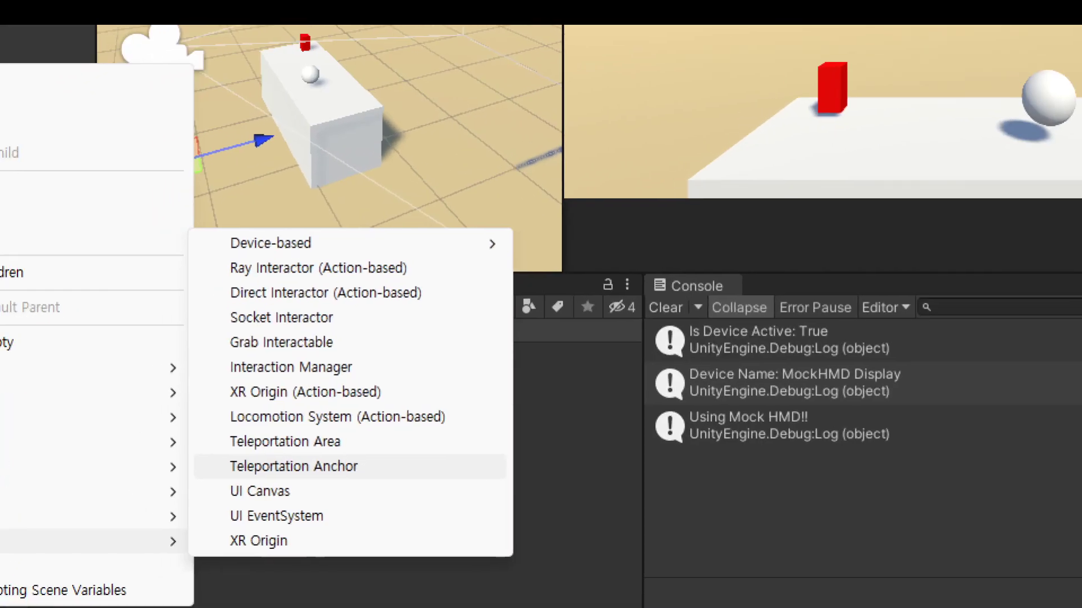
left_click(168, 478)
left_click_drag(218, 458, 443, 462)
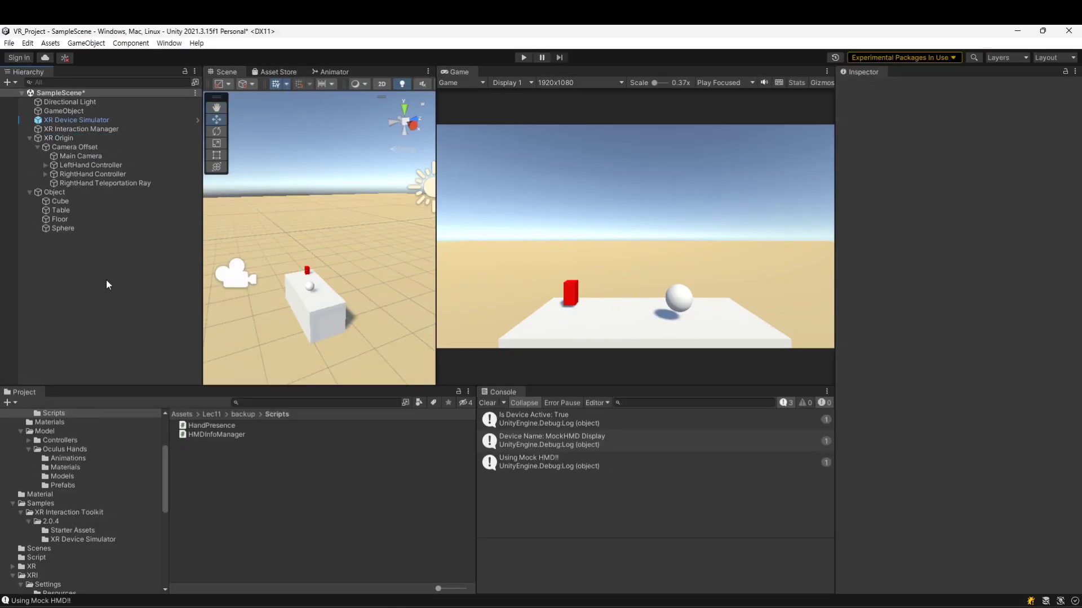
right_click(106, 279)
mouse_move(183, 519)
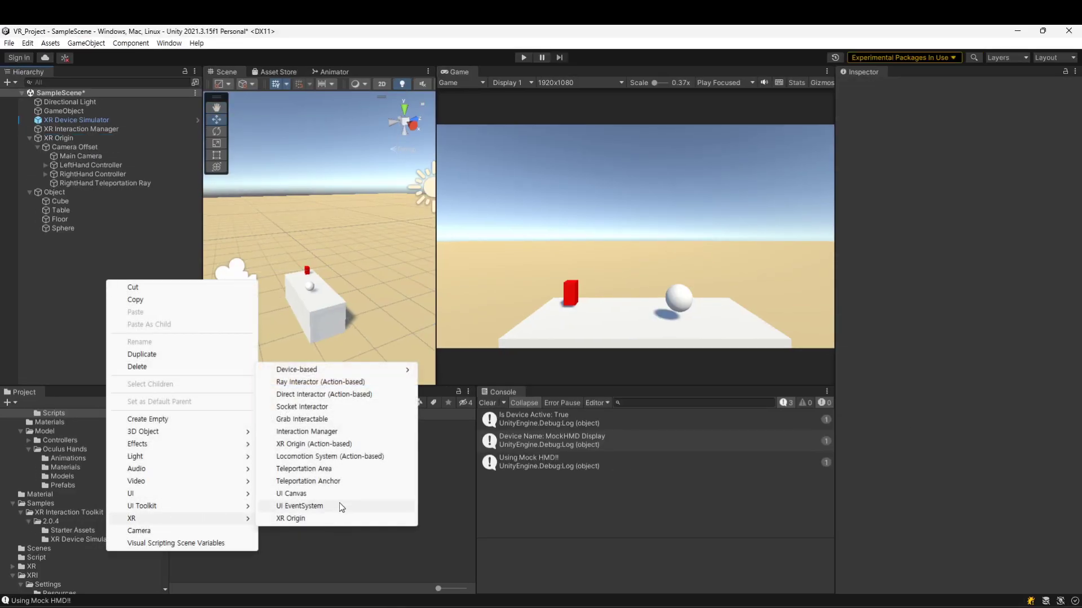
left_click(341, 479)
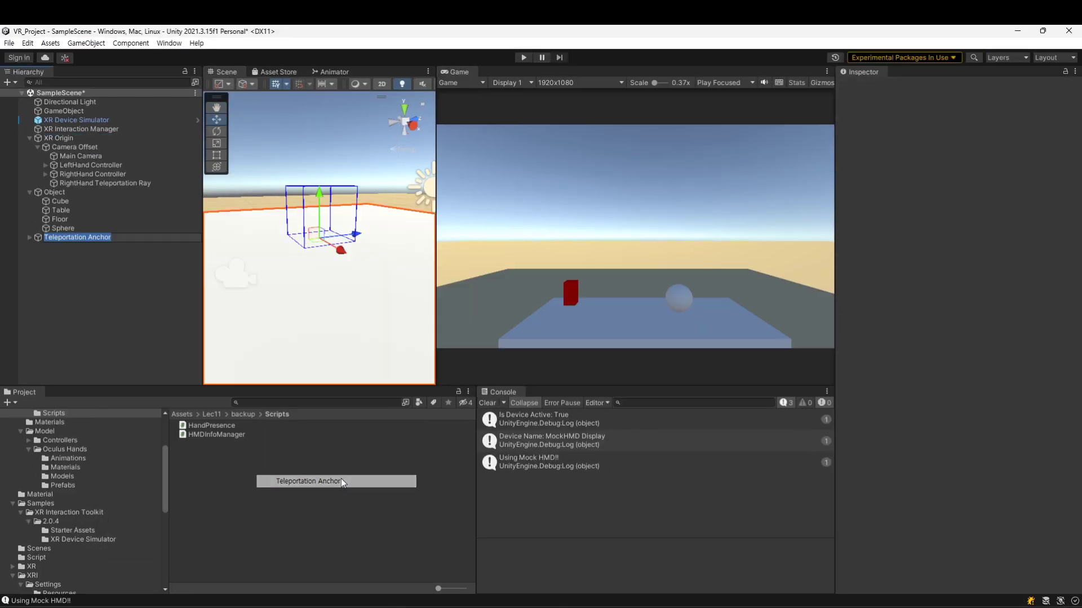
Move the Teleportation Anchor plane down close to the floor beyond the table, to about Y 0.13 and Z 4.02
scroll(329, 320, "down", 5)
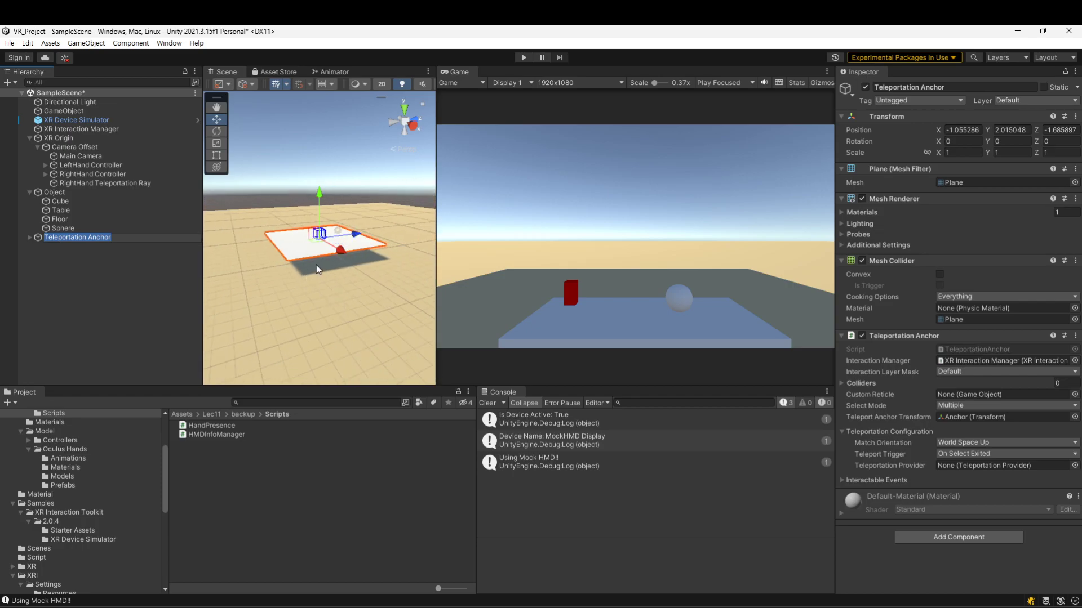
left_click_drag(357, 233, 377, 205)
scroll(338, 276, "up", 5)
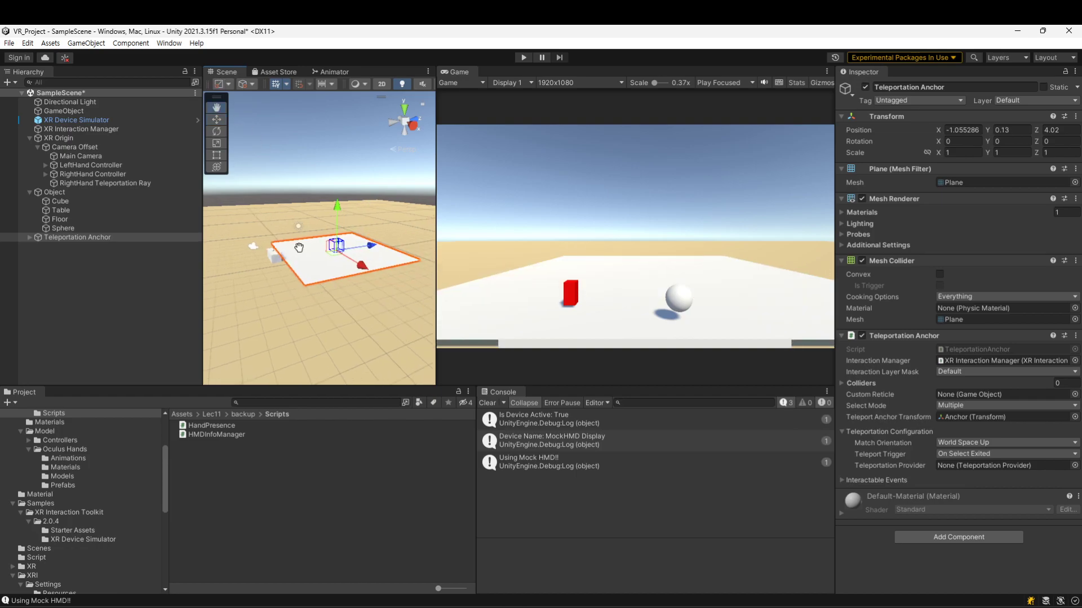
Move the child Anchor of the Teleportation Anchor toward the plane's far corner, to about X -3.81, Z 3.83
scroll(343, 267, "up", 5)
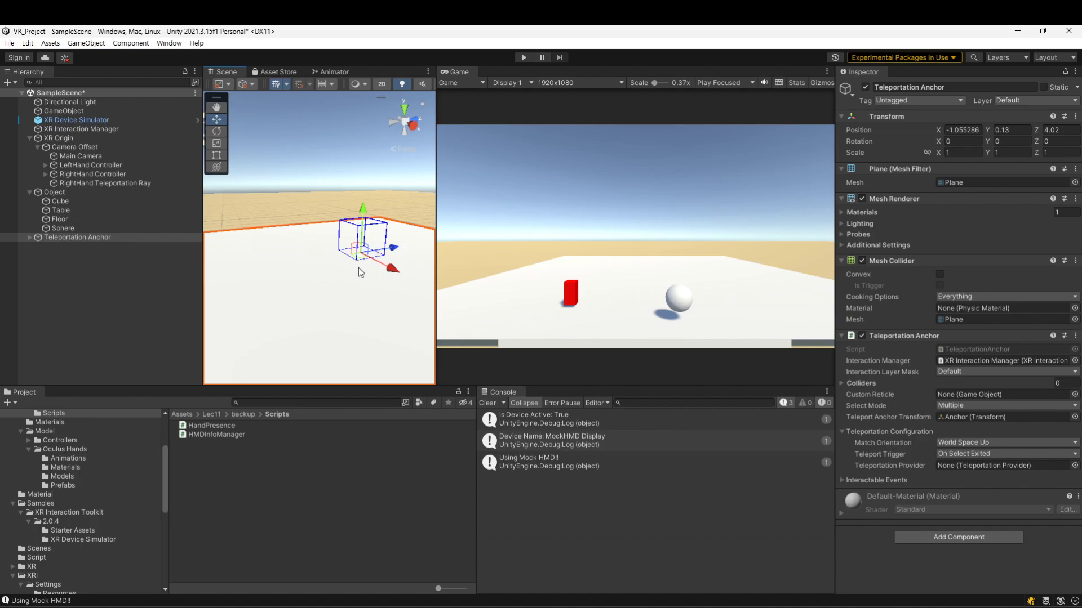
left_click(28, 238)
left_click(62, 246)
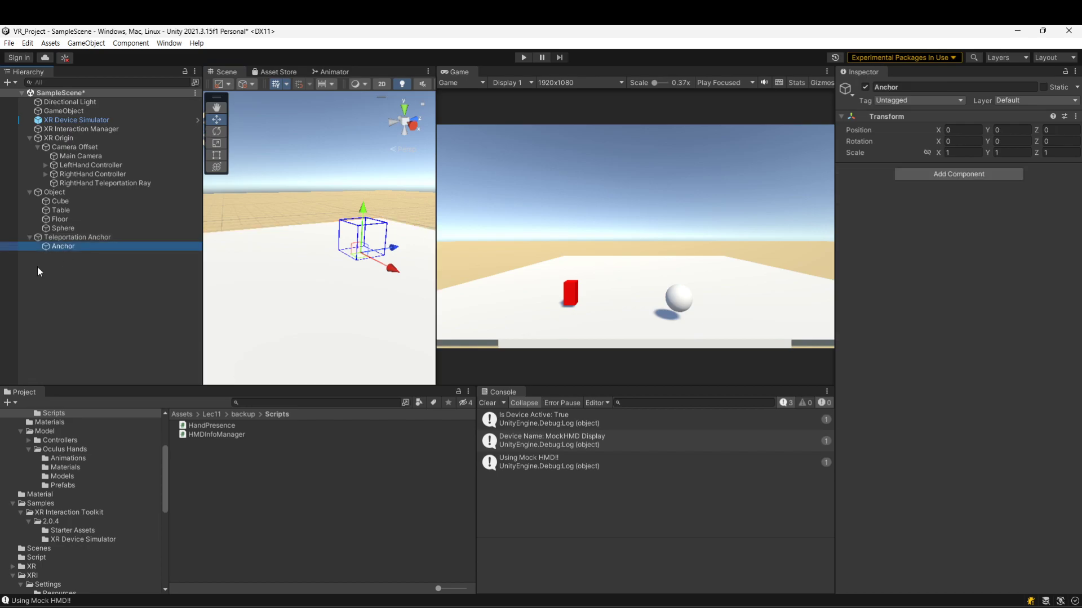
left_click_drag(359, 258, 377, 224)
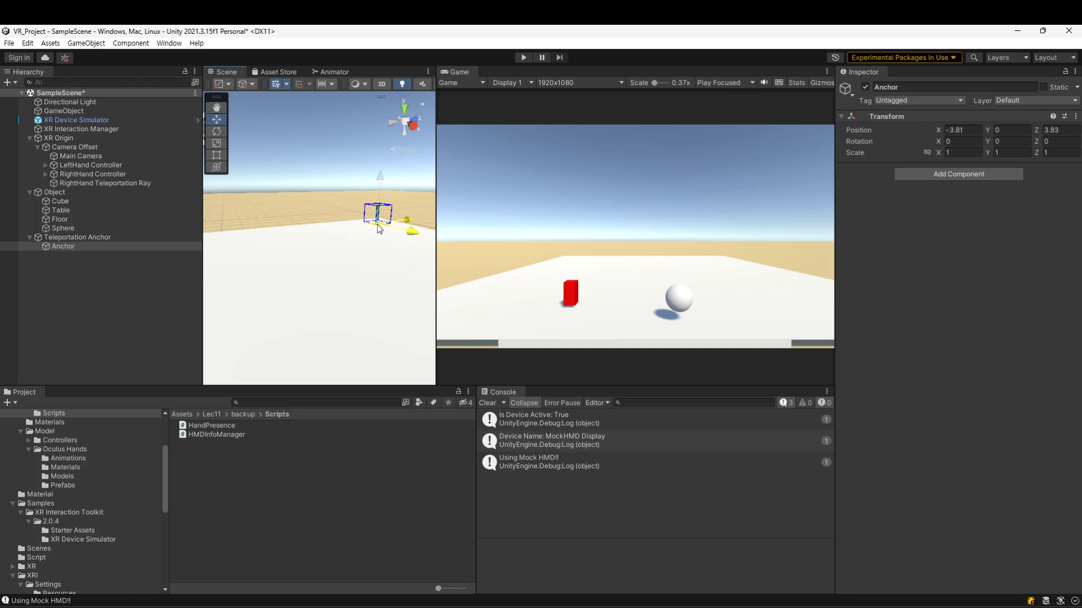
key("f")
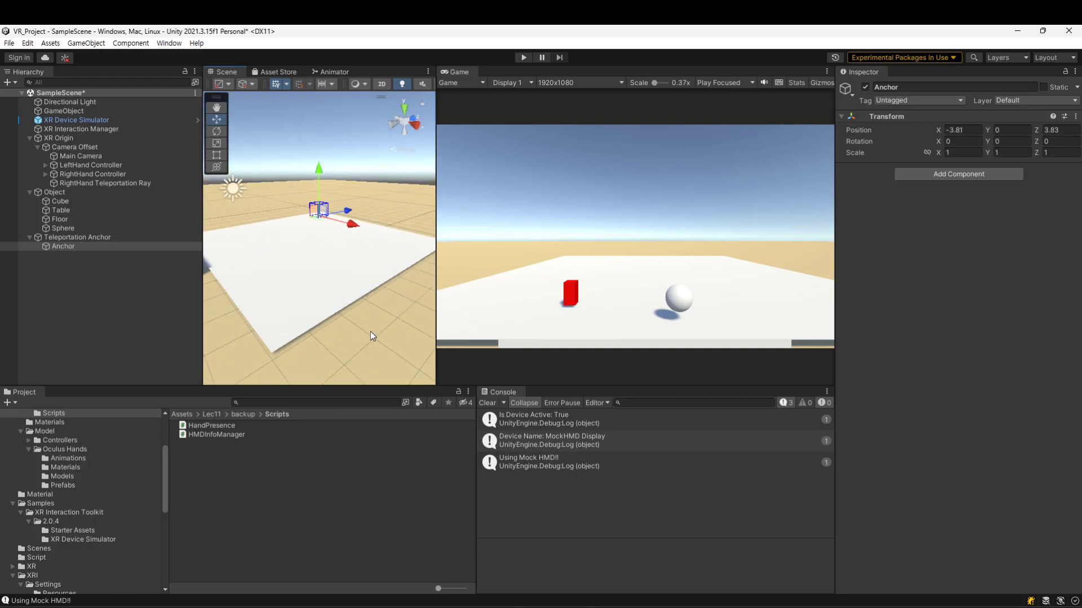
scroll(371, 332, "down", 3)
middle_click_drag(302, 293, 361, 293)
scroll(370, 312, "up", 5)
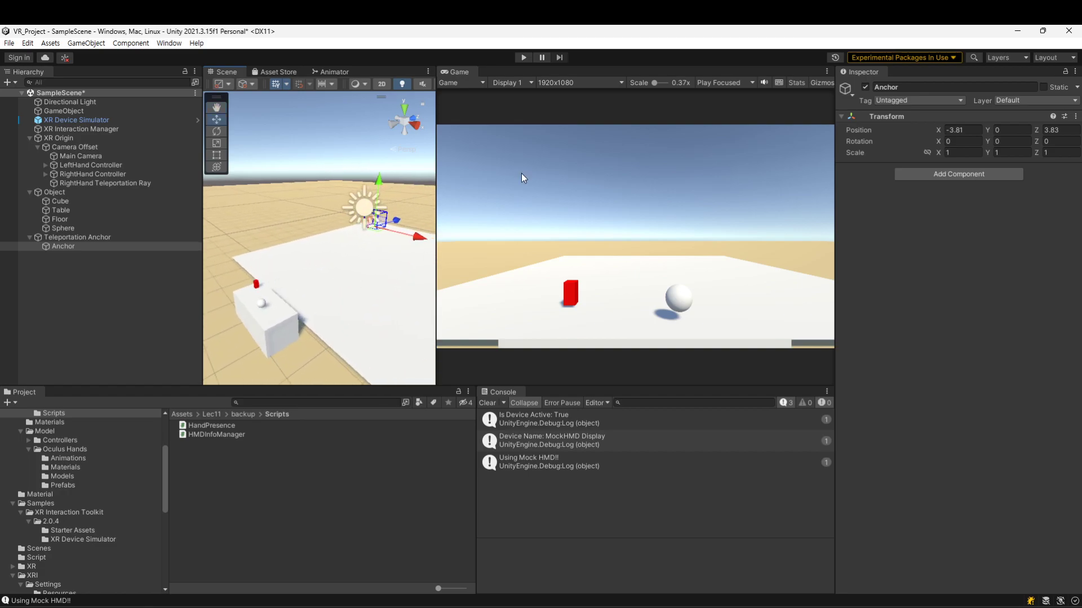
Run the scene in the left-eye view, teleport onto the Teleportation Anchor plane with the right-hand ray, and check the landing position against the Anchor
left_click(523, 57)
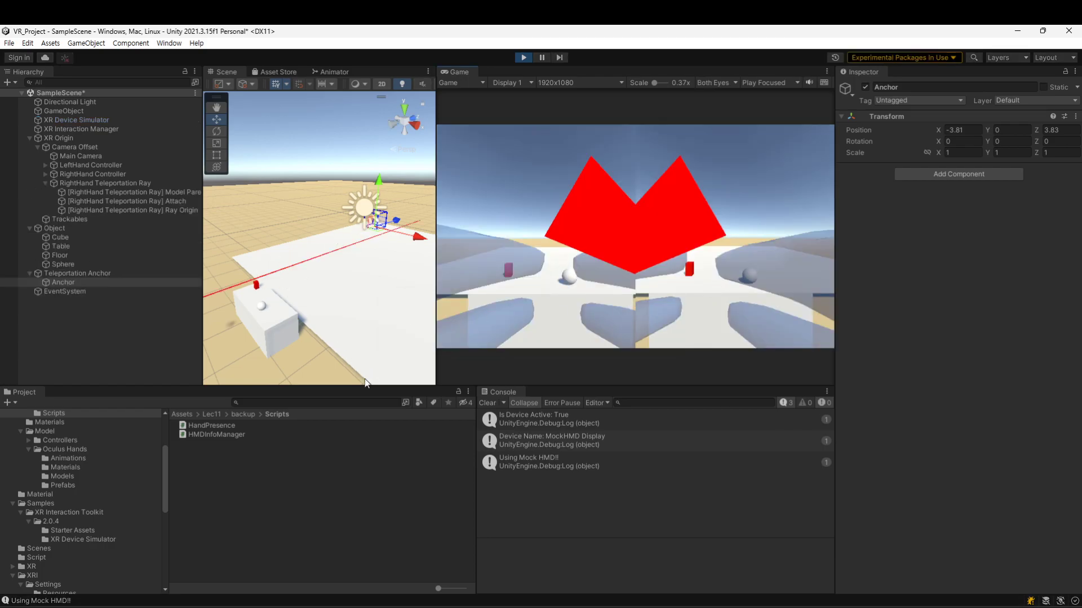
left_click(726, 83)
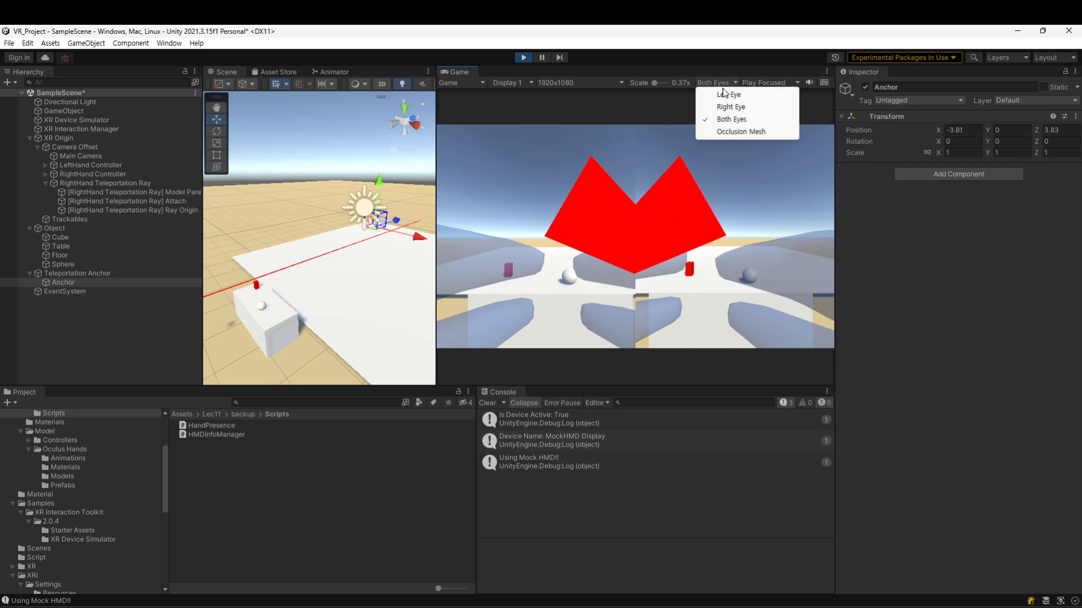
left_click(727, 94)
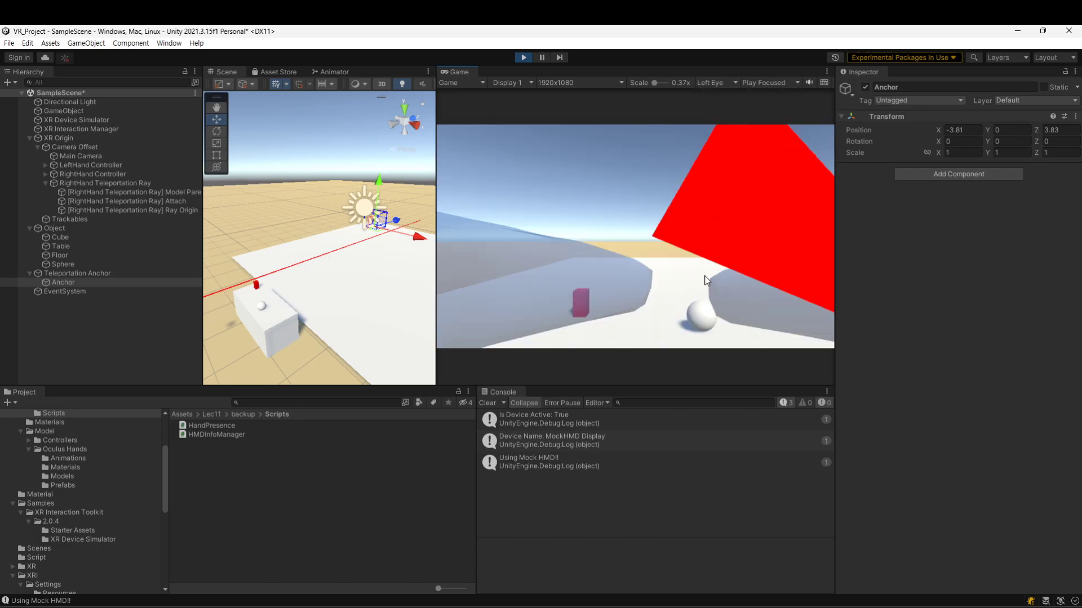
key("space")
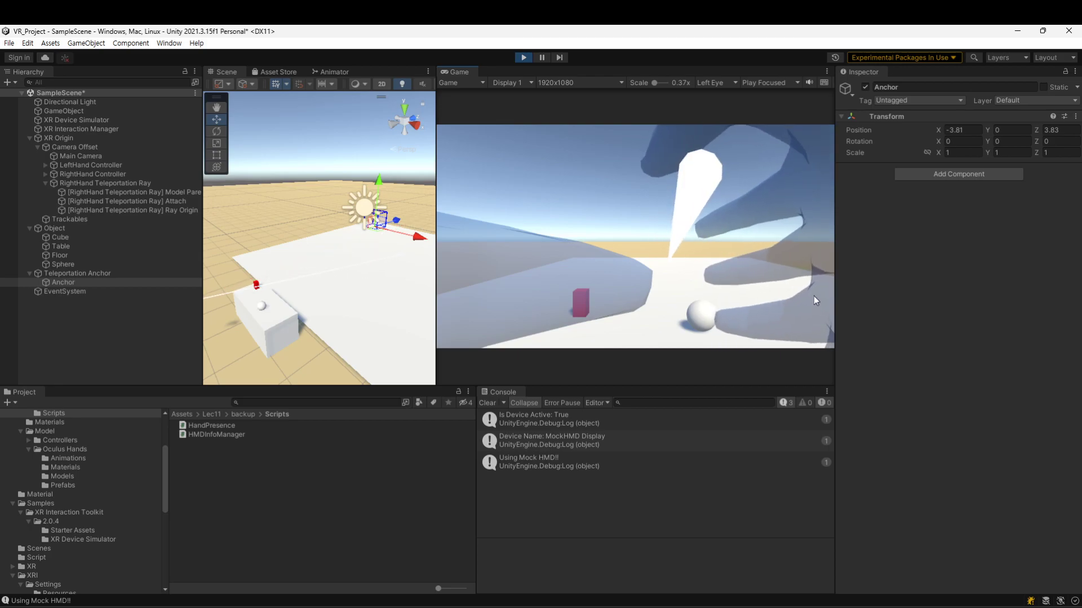
key("g")
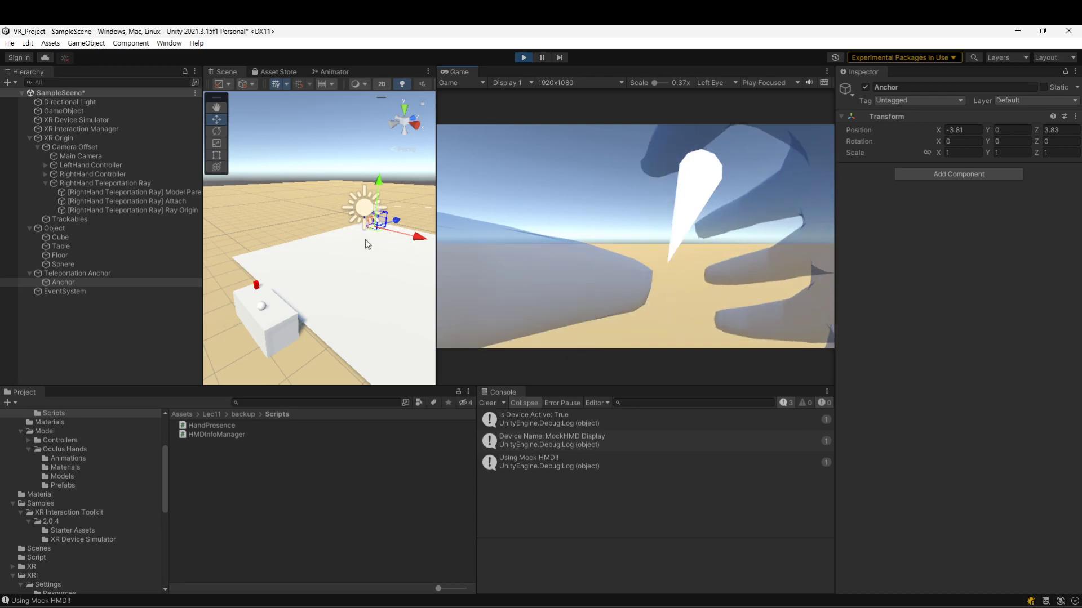
scroll(390, 239, "up", 5)
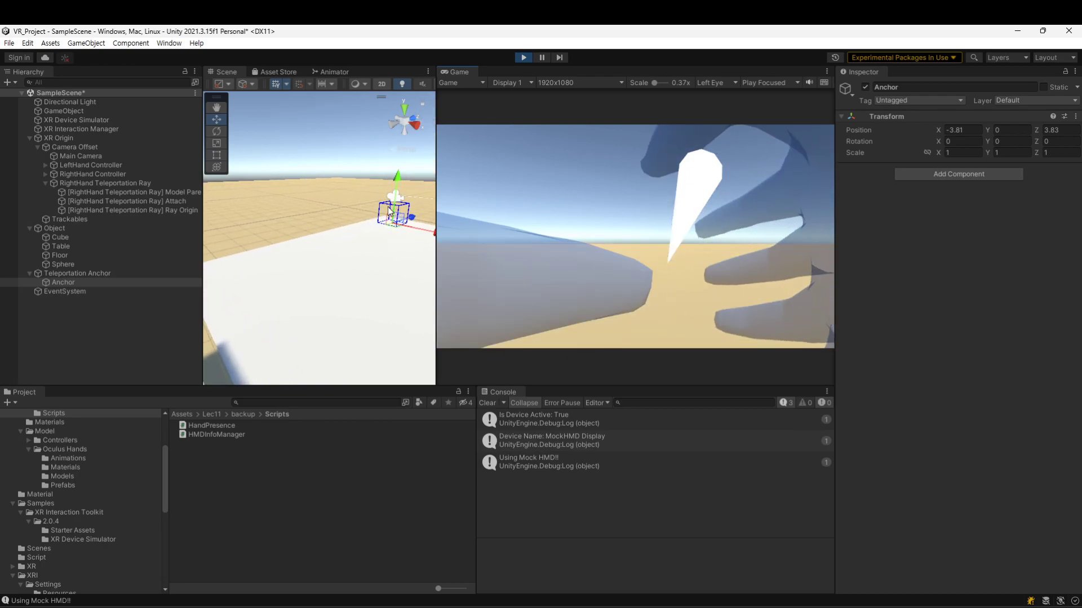
right_click_drag(393, 204, 393, 220)
middle_click_drag(392, 219, 355, 332)
scroll(355, 238, "down", 5)
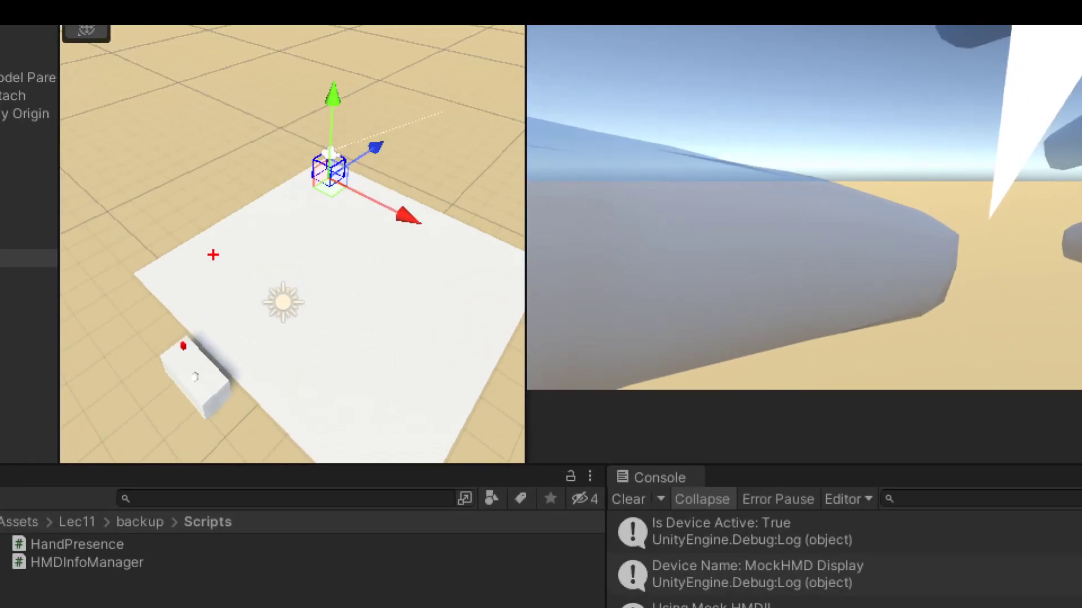
left_click_drag(179, 279, 199, 254)
left_click_drag(272, 224, 294, 223)
left_click_drag(478, 274, 497, 276)
left_click_drag(394, 393, 433, 389)
left_click_drag(283, 346, 320, 358)
mouse_move(309, 165)
left_mouse_down()
mouse_move(175, 213)
mouse_move(291, 437)
mouse_move(459, 390)
mouse_move(413, 180)
mouse_move(353, 156)
left_mouse_up()
left_click_drag(424, 269, 462, 275)
mouse_move(336, 210)
left_mouse_down()
mouse_move(308, 150)
mouse_move(342, 212)
left_mouse_up()
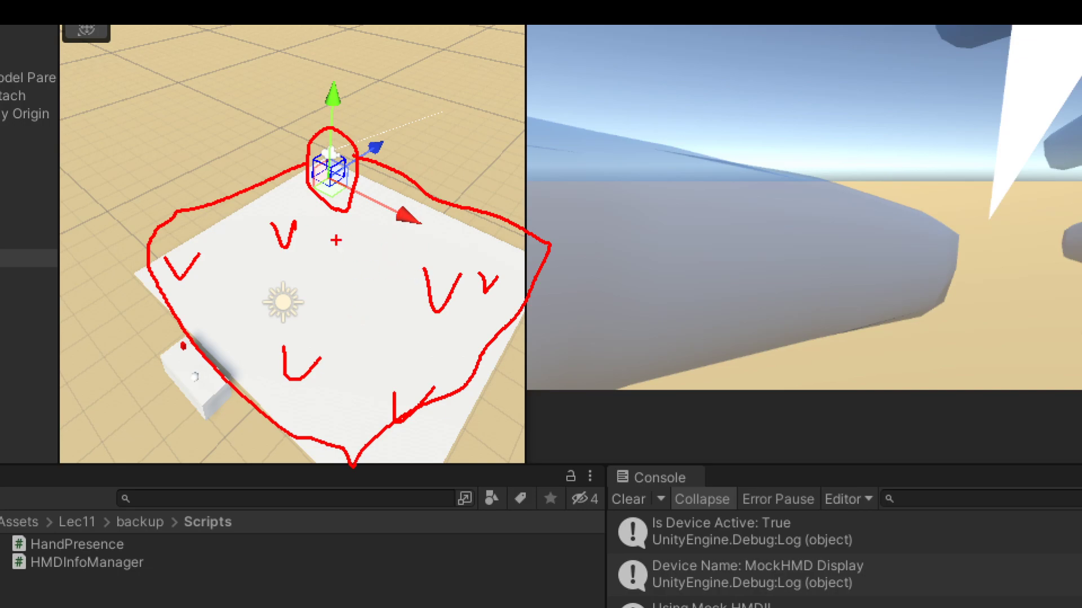
mouse_move(118, 328)
left_mouse_down()
mouse_move(234, 272)
mouse_move(181, 196)
mouse_move(338, 171)
mouse_move(313, 187)
left_mouse_up()
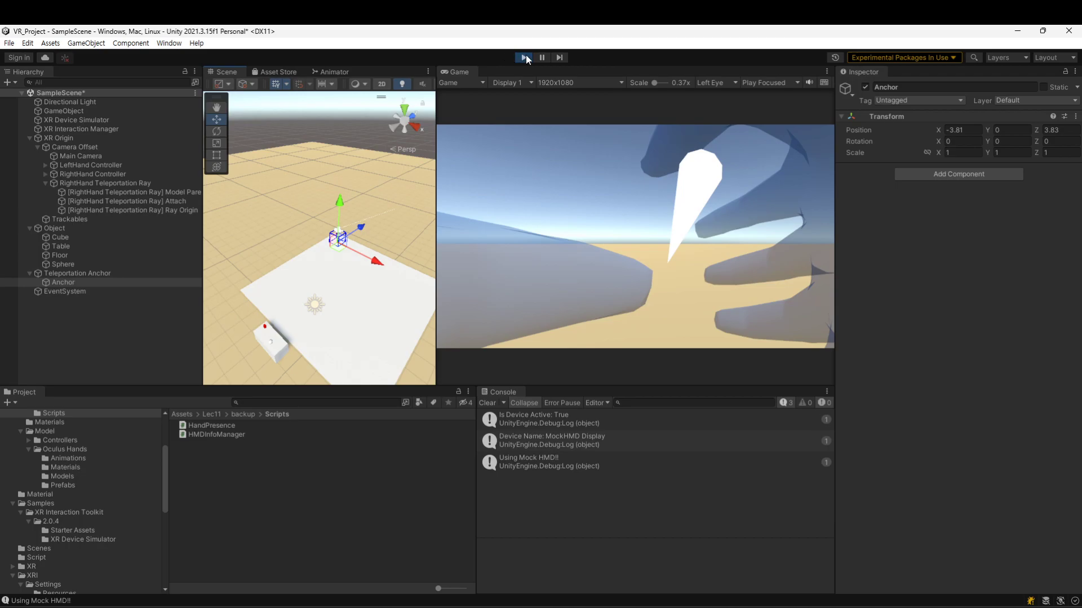
Stop the running scene
left_click(525, 58)
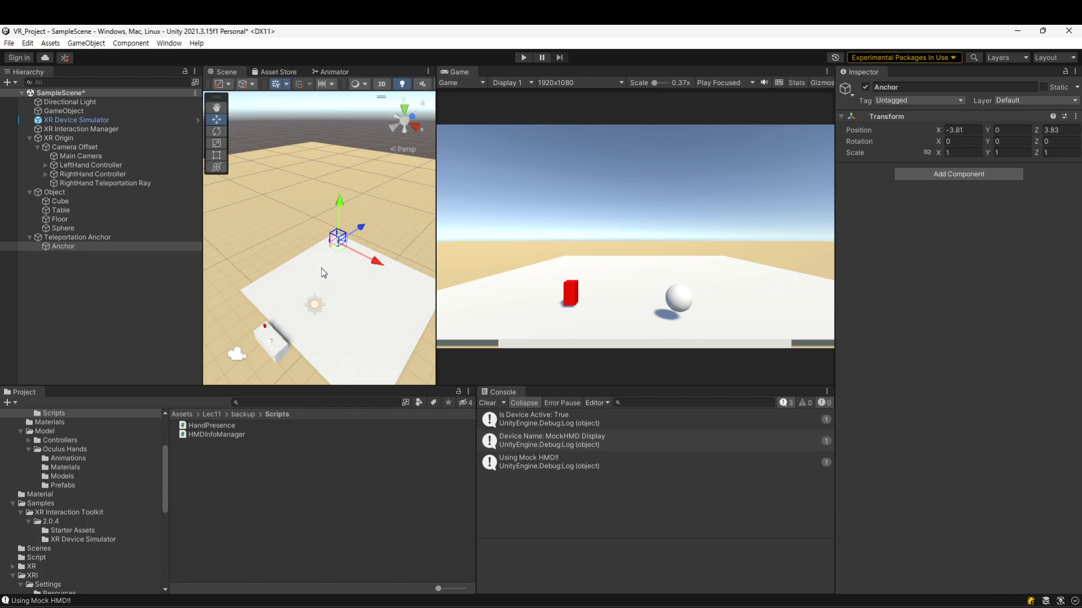
scroll(322, 269, "up", 3)
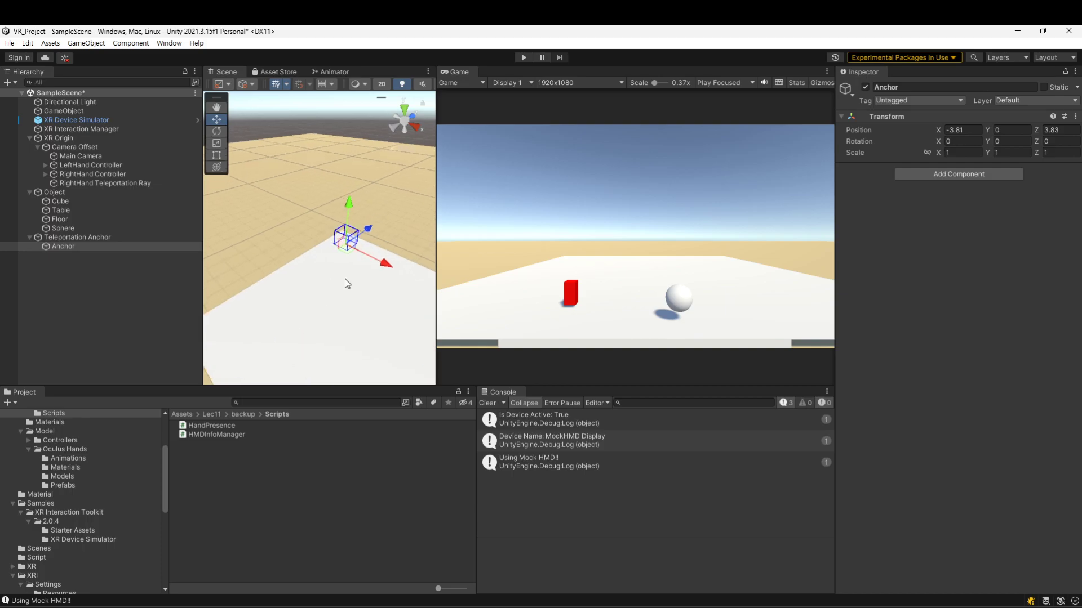
scroll(338, 273, "down", 3)
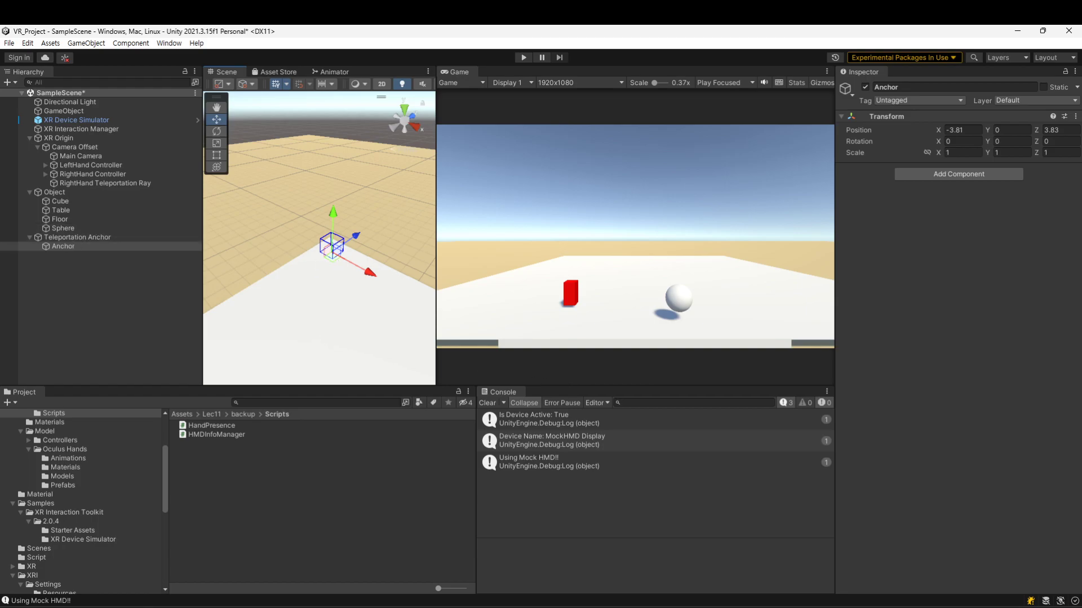
Switch to the Lab12_VR_Dev_3.pptx presentation in PowerPoint and show slide 8 with the Teleportation Anchor diagram
left_click_drag(585, 605, 512, 221)
double_click(512, 221)
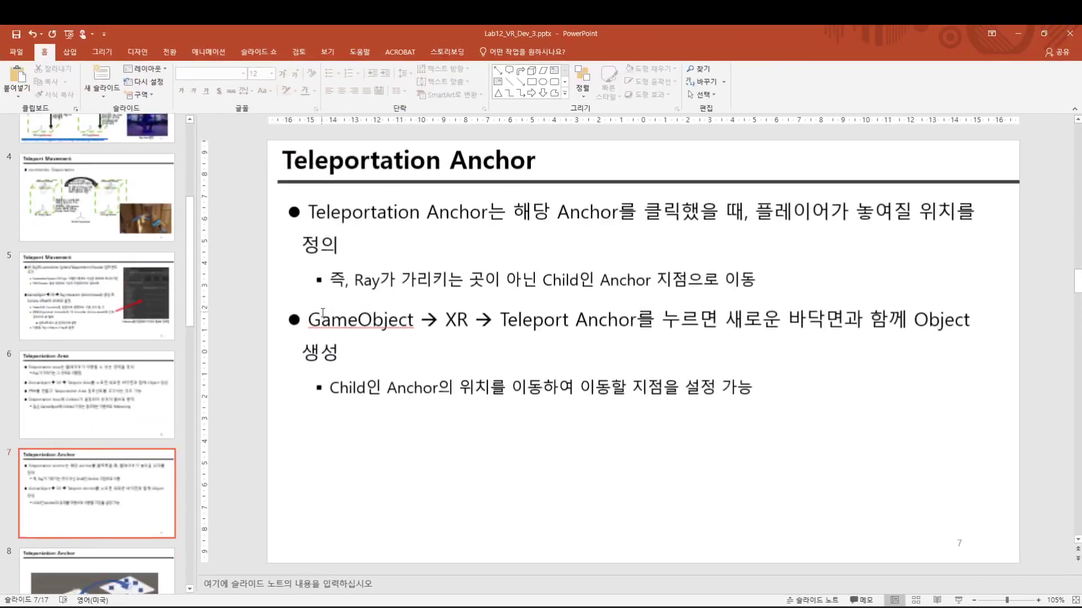
scroll(129, 456, "down", 3)
left_click(100, 381)
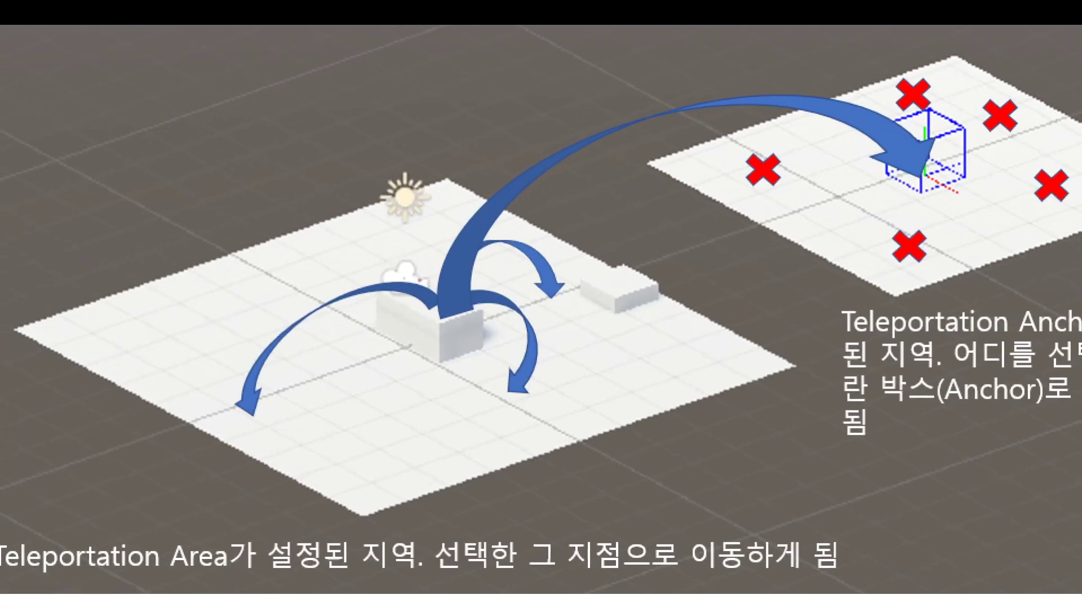
left_click_drag(53, 592, 241, 603)
left_click_drag(285, 446, 297, 437)
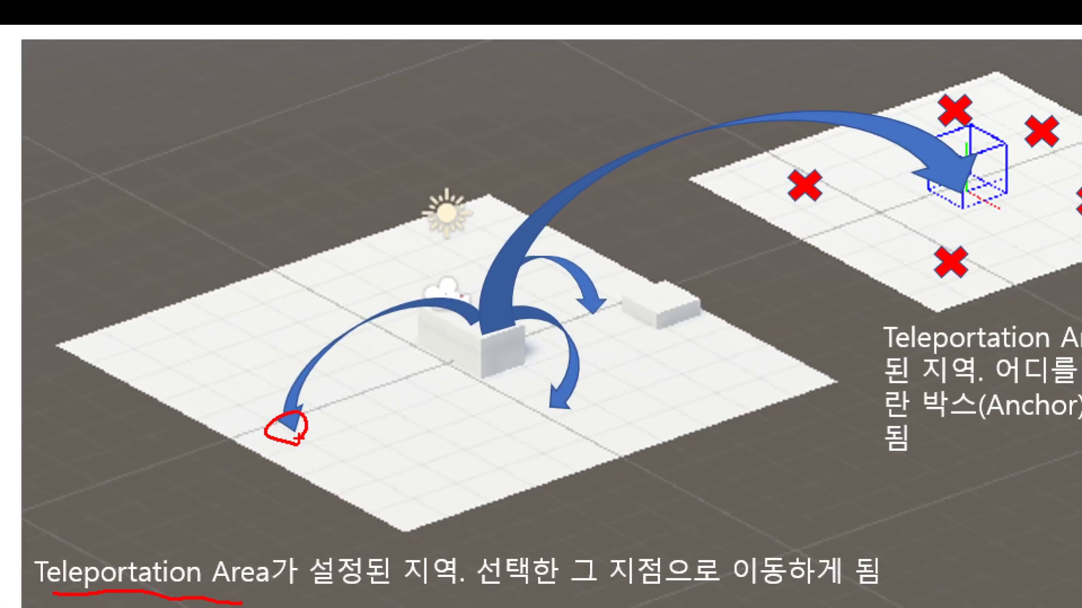
mouse_move(544, 422)
left_mouse_down()
mouse_move(540, 401)
mouse_move(551, 423)
left_mouse_up()
left_click_drag(598, 307, 604, 321)
mouse_move(995, 67)
left_mouse_down()
mouse_move(873, 89)
mouse_move(698, 165)
mouse_move(946, 307)
mouse_move(1071, 247)
left_mouse_up()
left_click_drag(983, 60, 1067, 107)
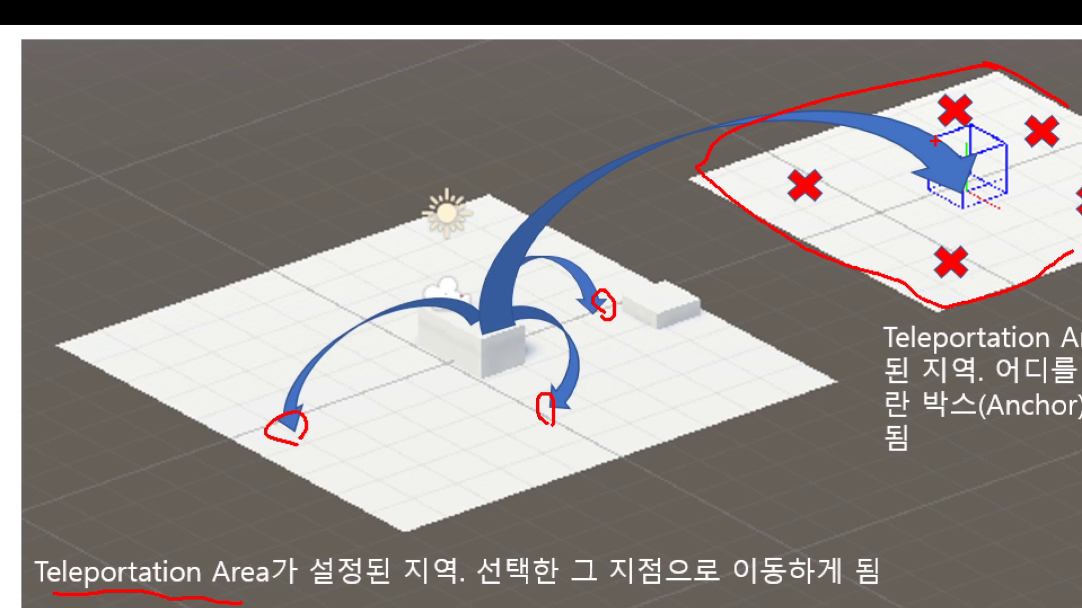
mouse_move(968, 208)
left_mouse_down()
mouse_move(956, 194)
mouse_move(965, 179)
mouse_move(981, 206)
left_mouse_up()
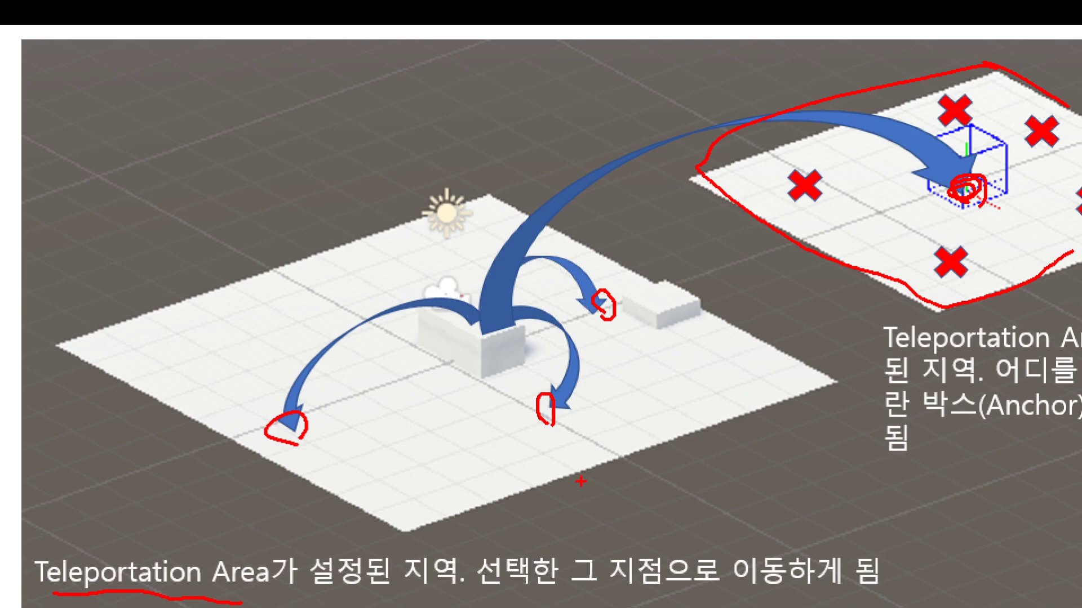
key("Escape")
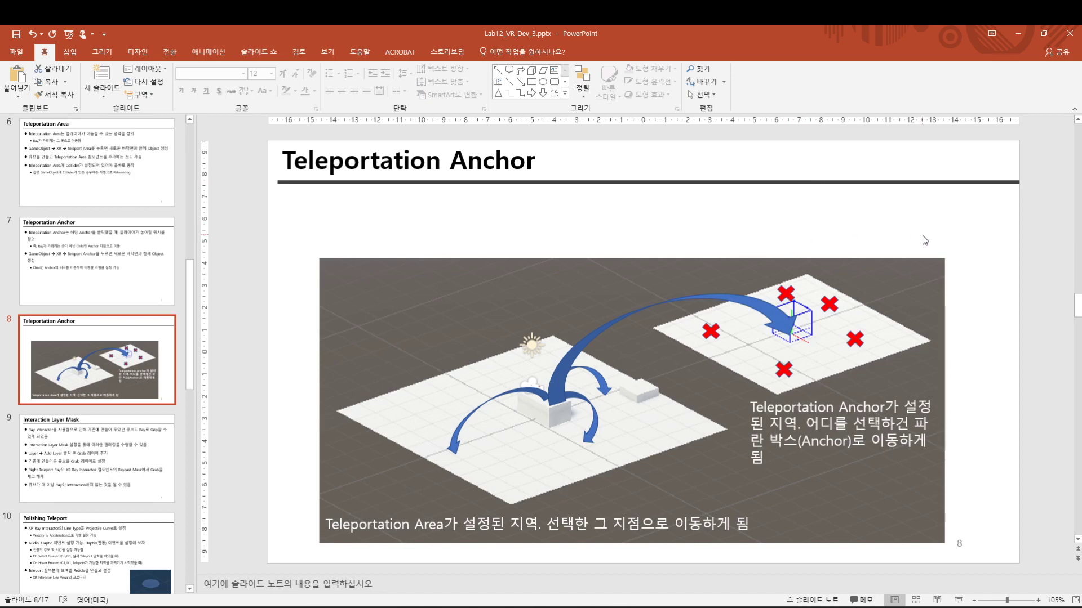
left_click(1034, 249)
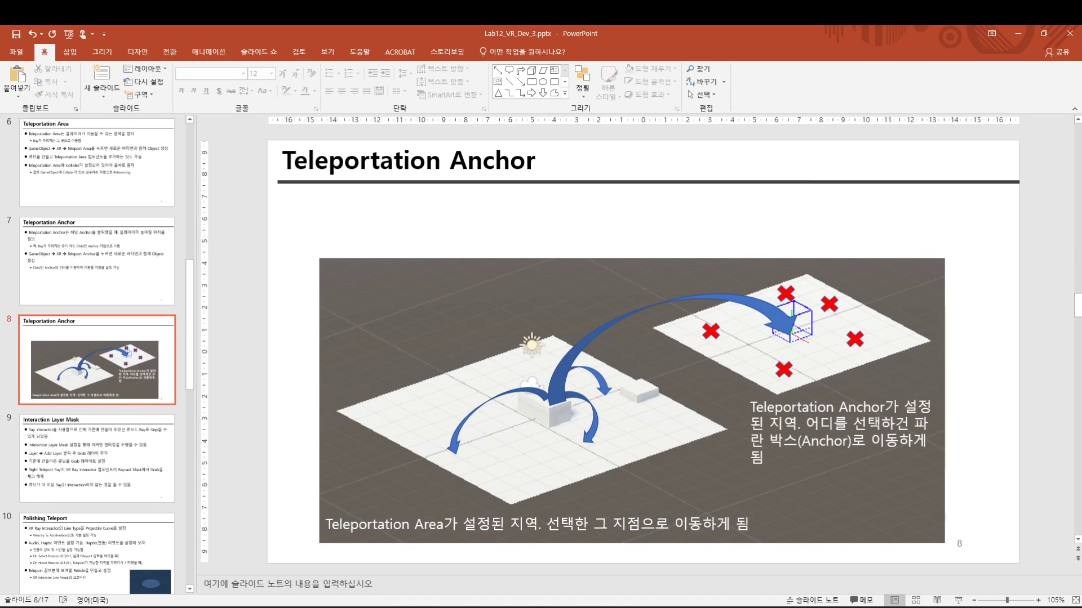